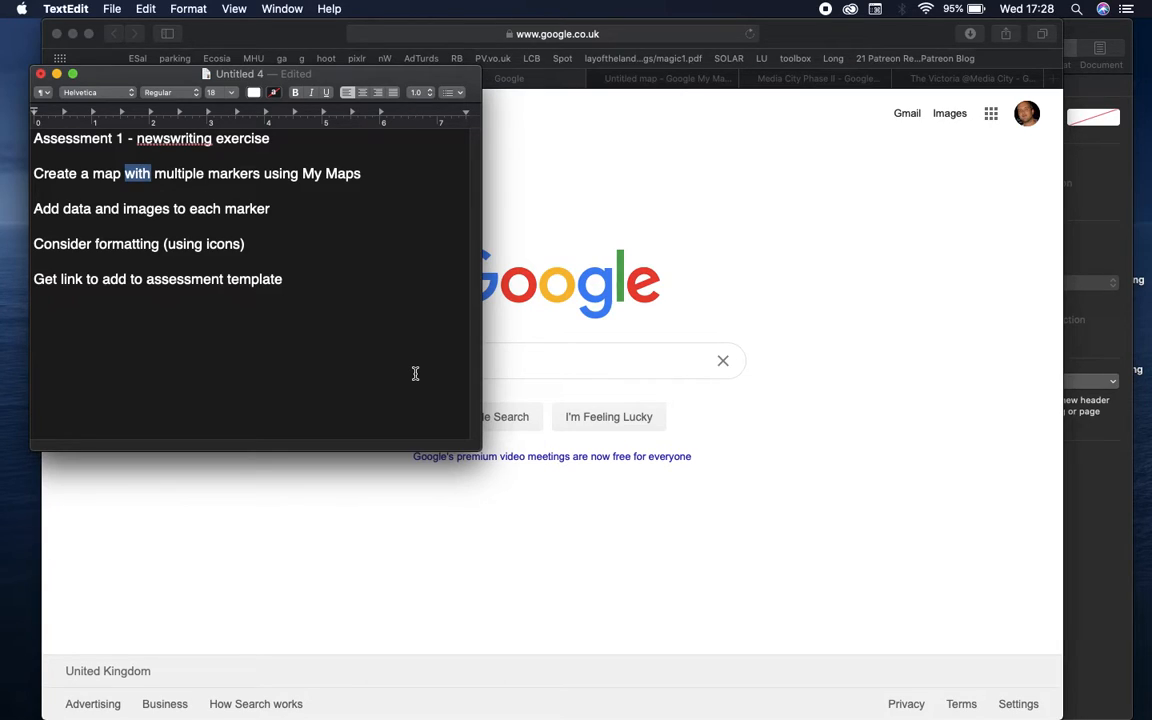
- Switch from the assignment notes to Safari and bring up the markers of the Media City Phase II map
{"action": "triple_click", "coordinate": [230, 174]}
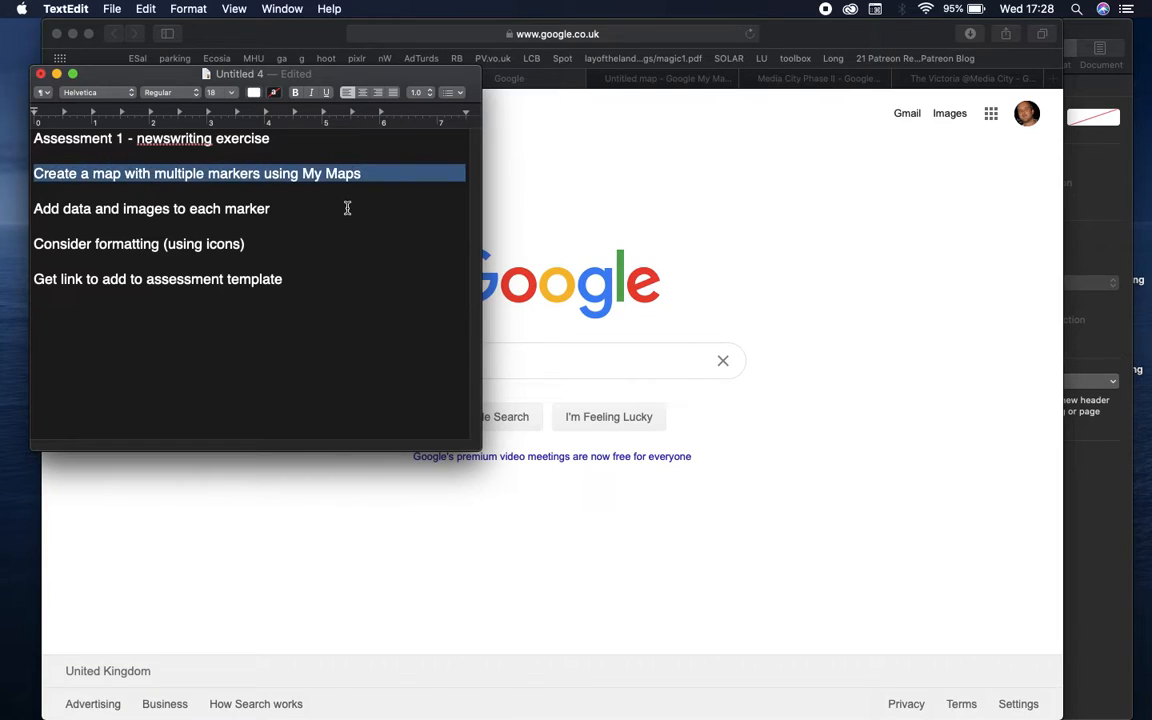
{"action": "left_click", "coordinate": [782, 157]}
{"action": "left_click", "coordinate": [598, 357]}
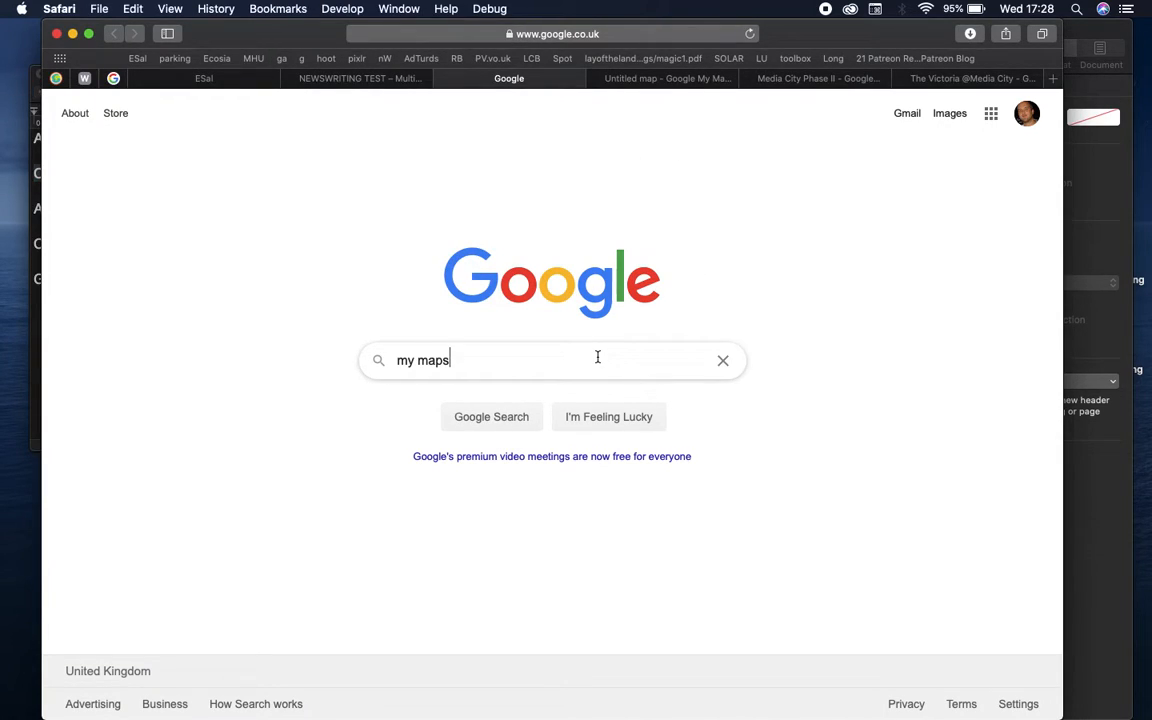
{"action": "left_click", "coordinate": [804, 79]}
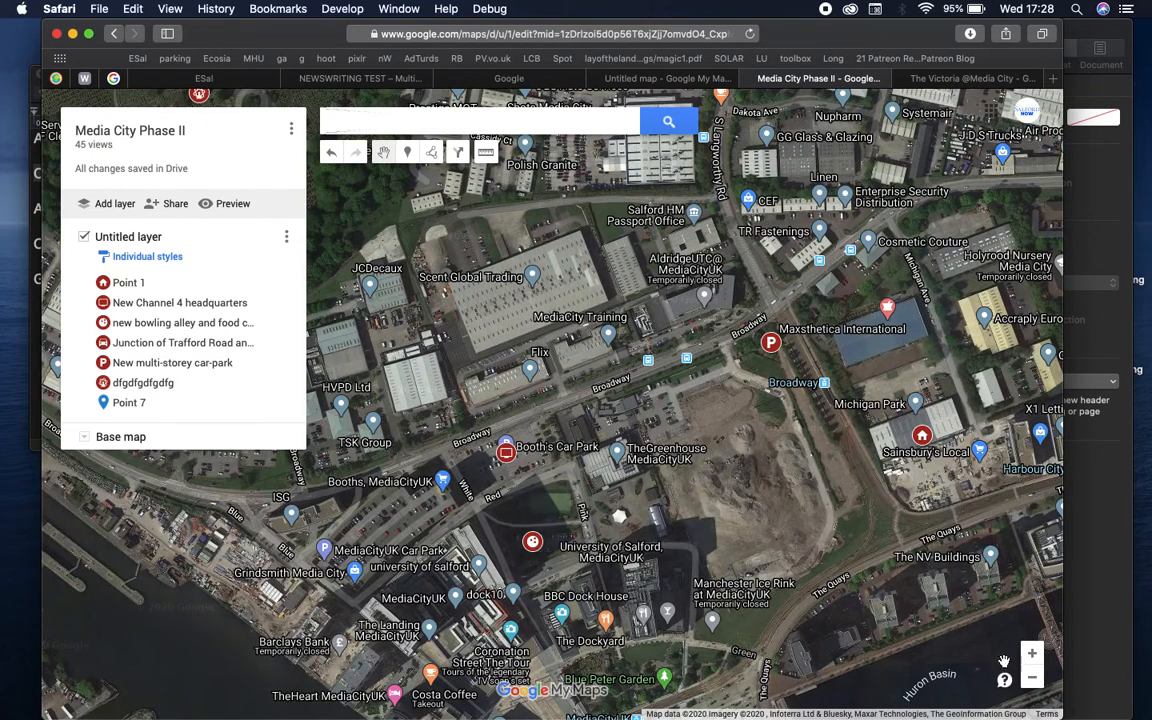
{"action": "left_click", "coordinate": [1034, 678]}
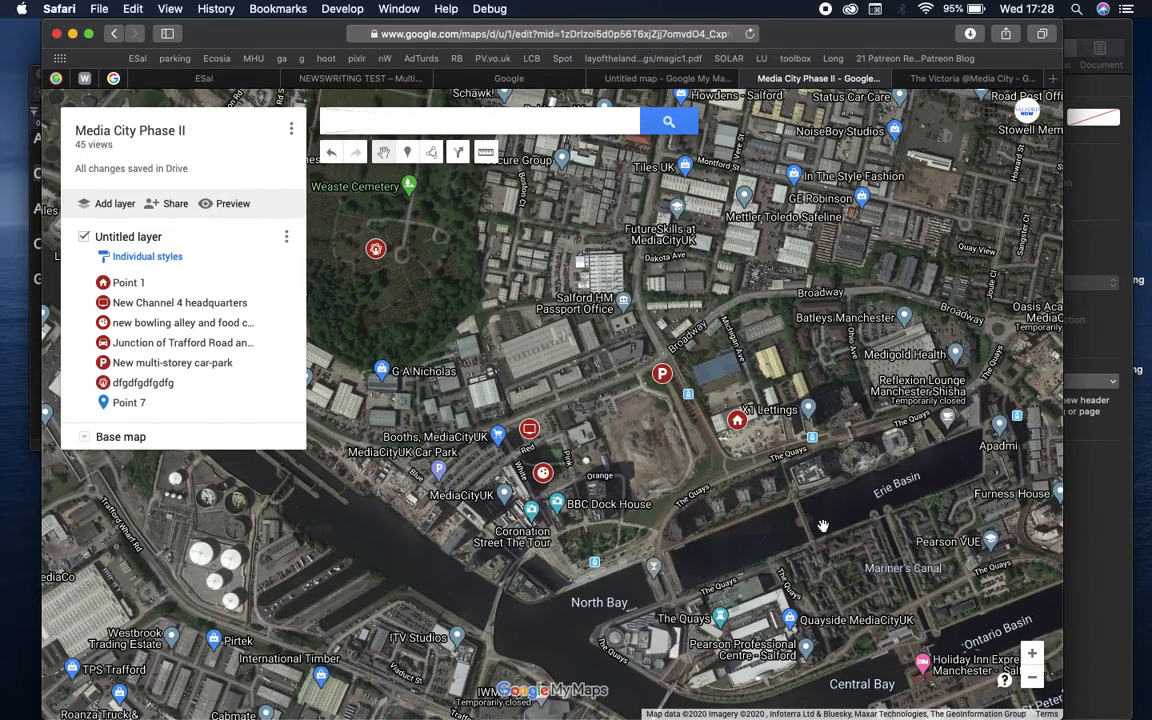
{"action": "left_click_drag", "start_coordinate": [627, 398], "coordinate": [745, 483]}
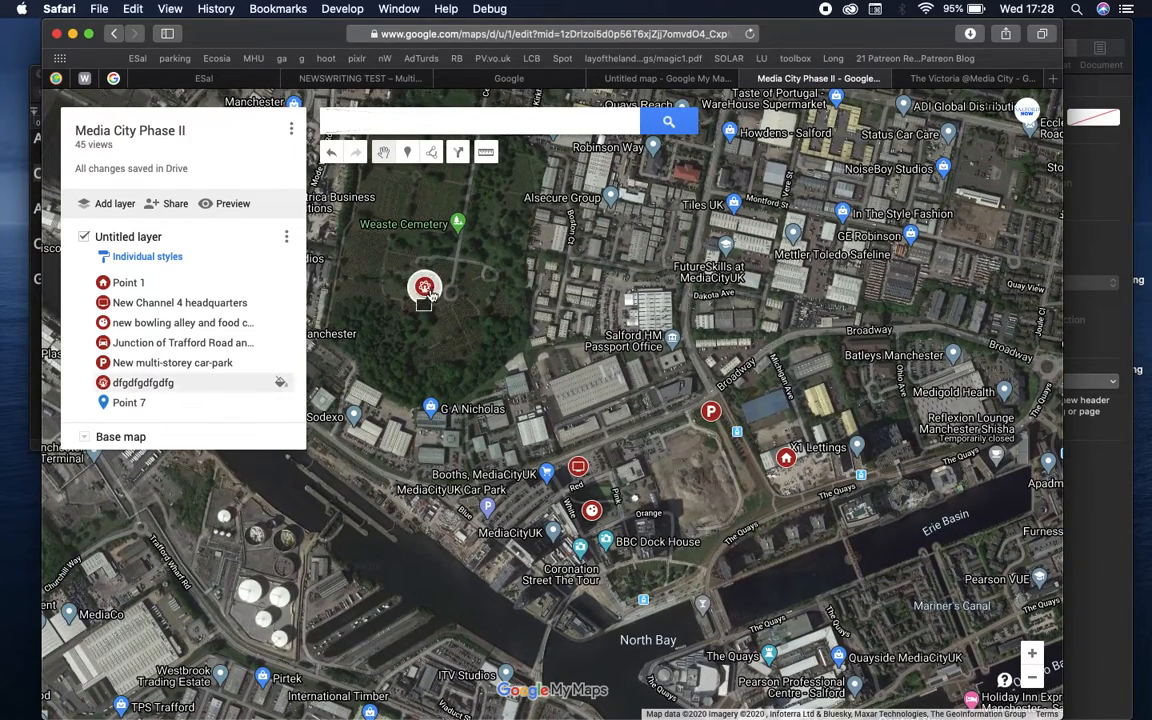
- View the details of the cemetery-area marker, the New Channel 4 headquarters marker and the new bowling alley and food complex marker
{"action": "left_click", "coordinate": [425, 289]}
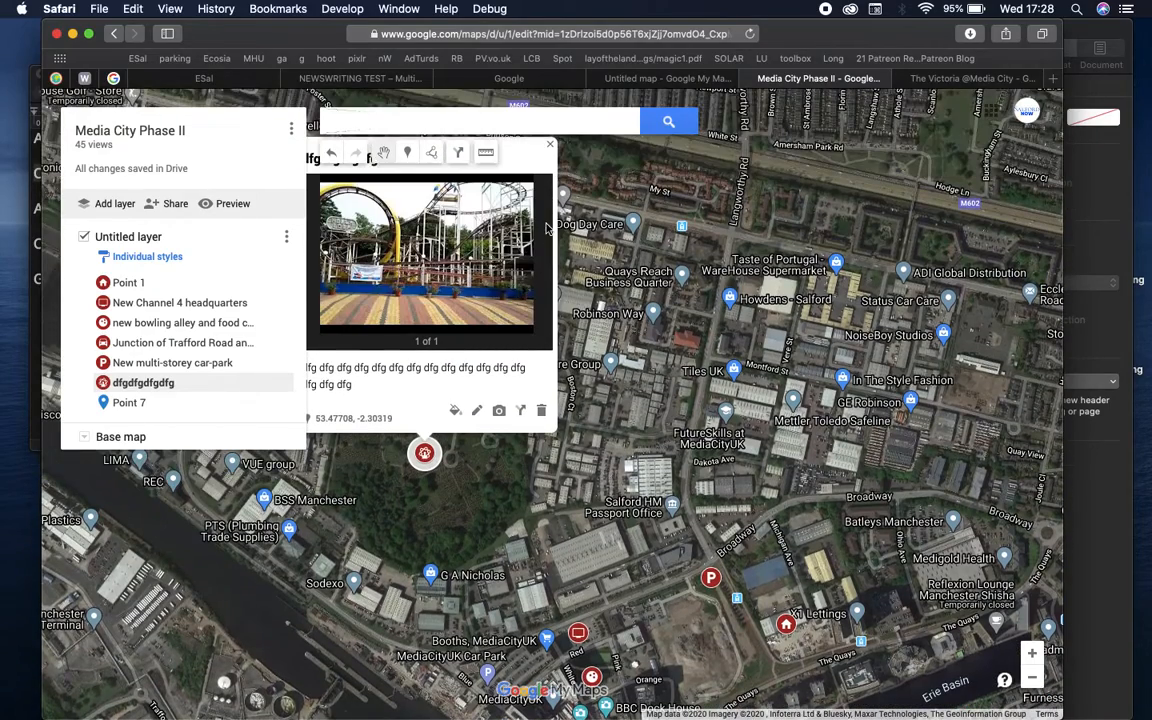
{"action": "left_click", "coordinate": [550, 148]}
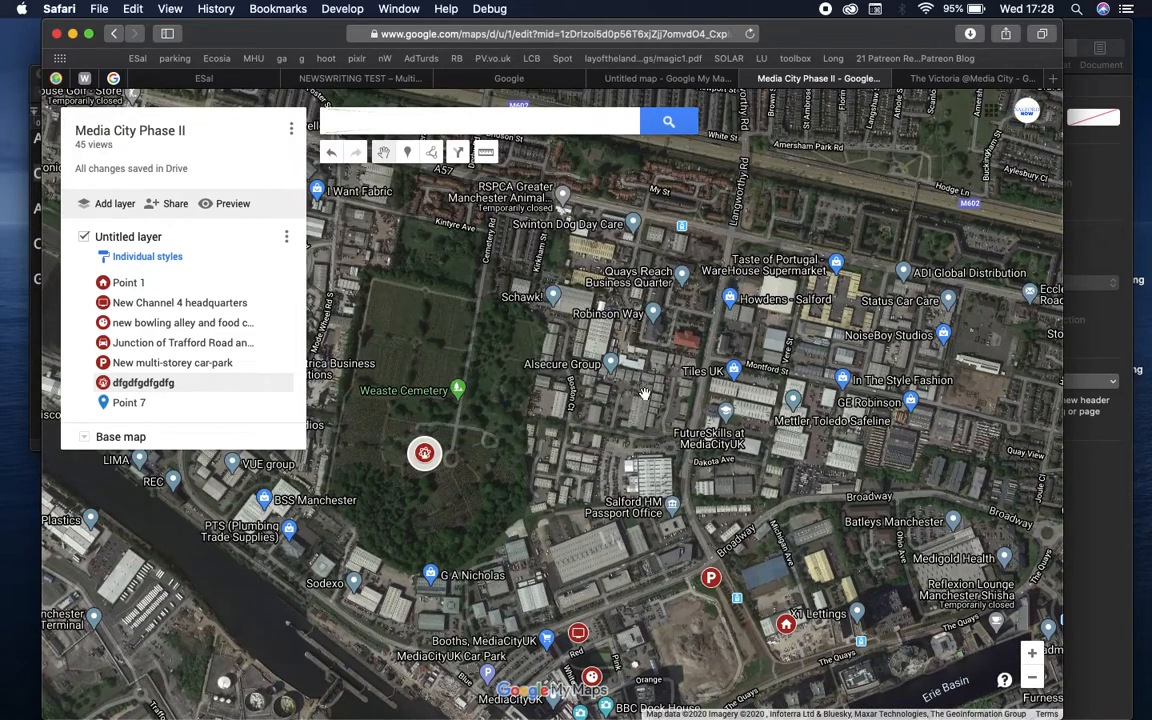
{"action": "left_click_drag", "start_coordinate": [588, 426], "coordinate": [558, 220]}
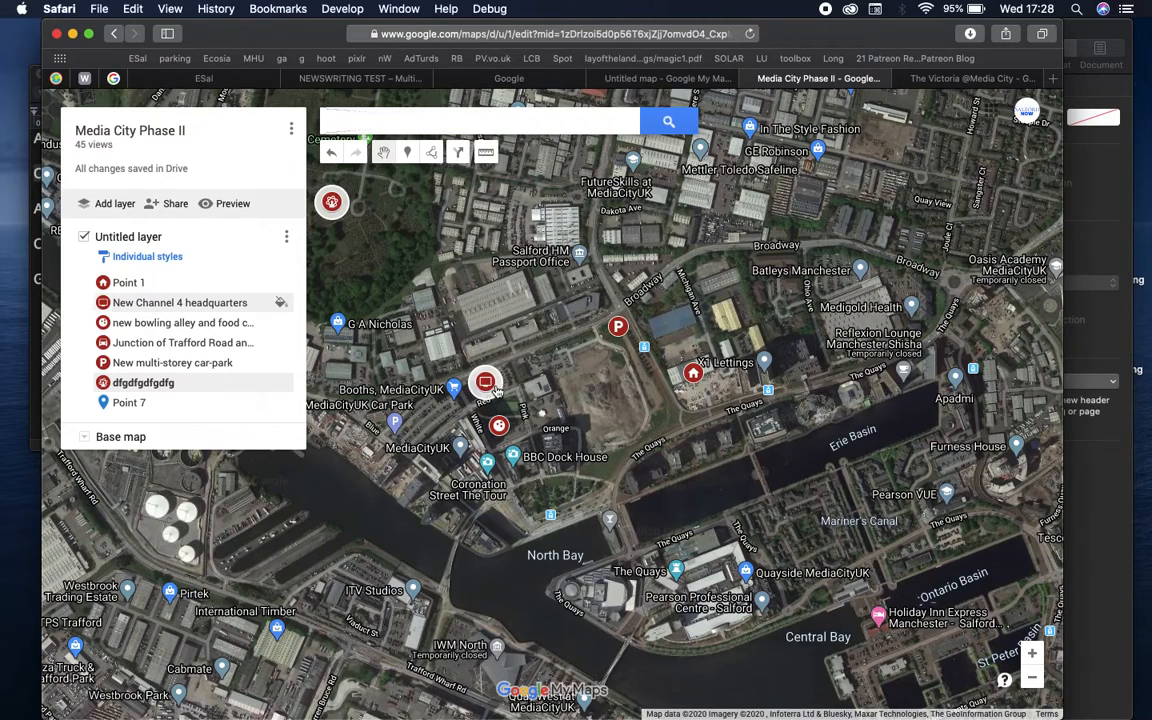
{"action": "left_click", "coordinate": [485, 381]}
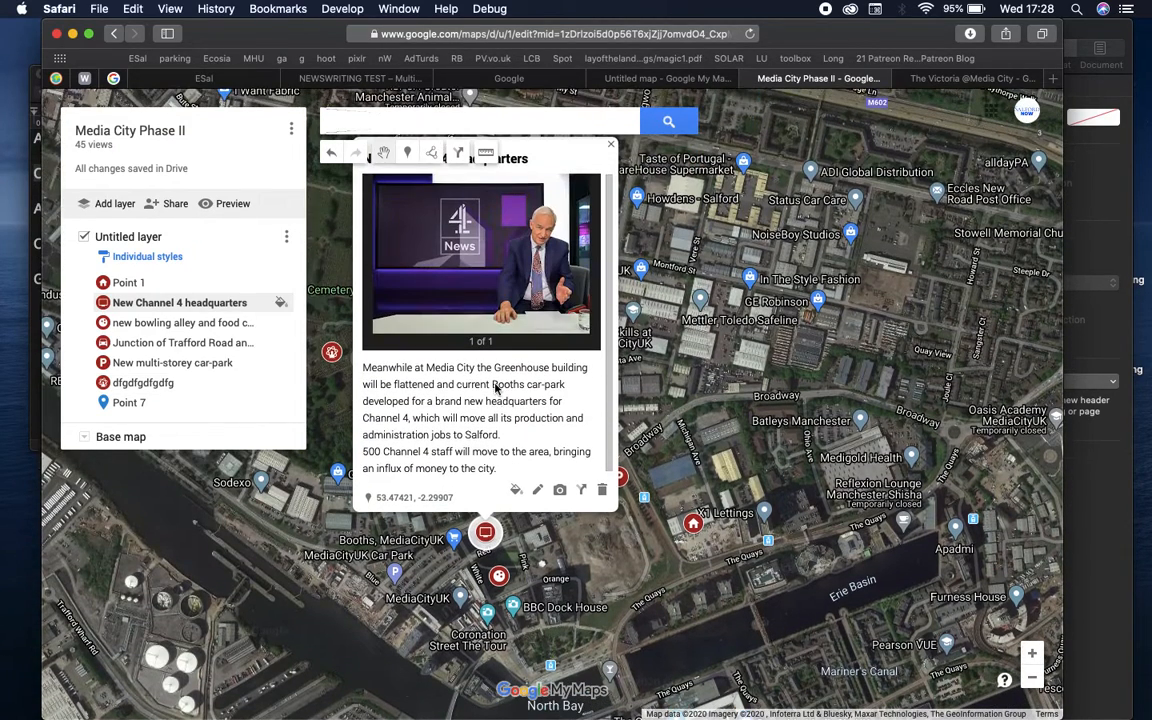
{"action": "left_click", "coordinate": [611, 145]}
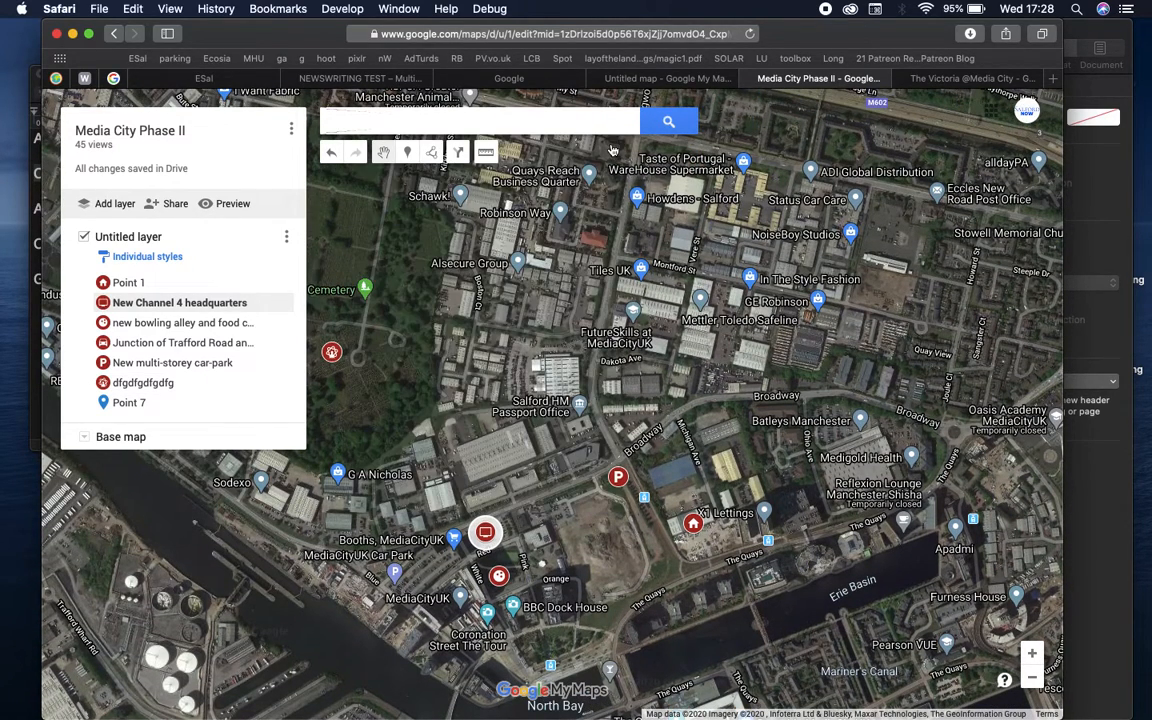
{"action": "left_click", "coordinate": [498, 575]}
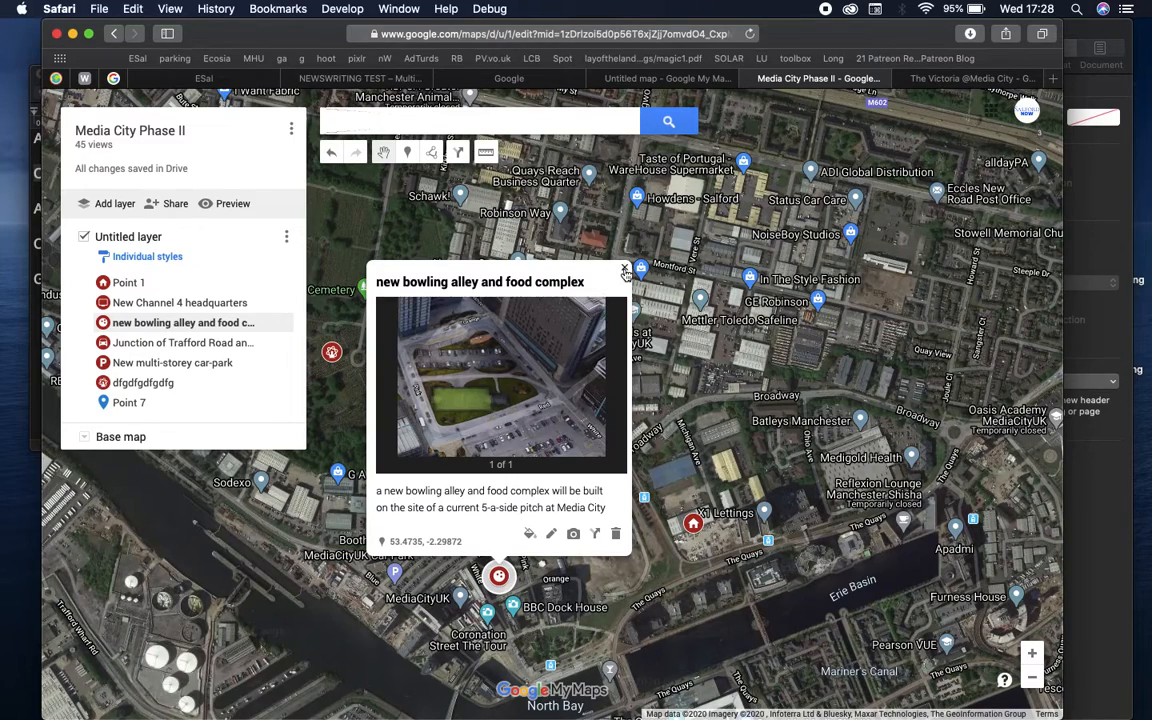
{"action": "left_click", "coordinate": [561, 246]}
{"action": "left_click_drag", "start_coordinate": [616, 527], "coordinate": [606, 413]}
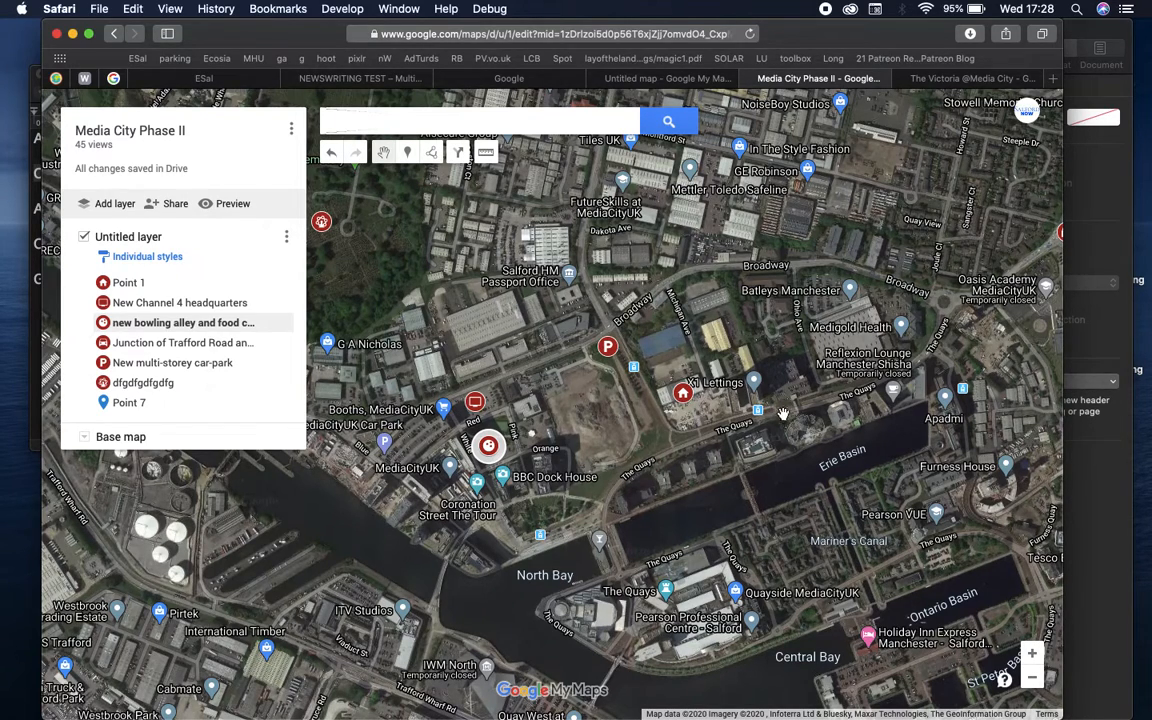
- Browse the attached image and video of the Point 1 marker, then close its details
{"action": "left_click", "coordinate": [683, 392]}
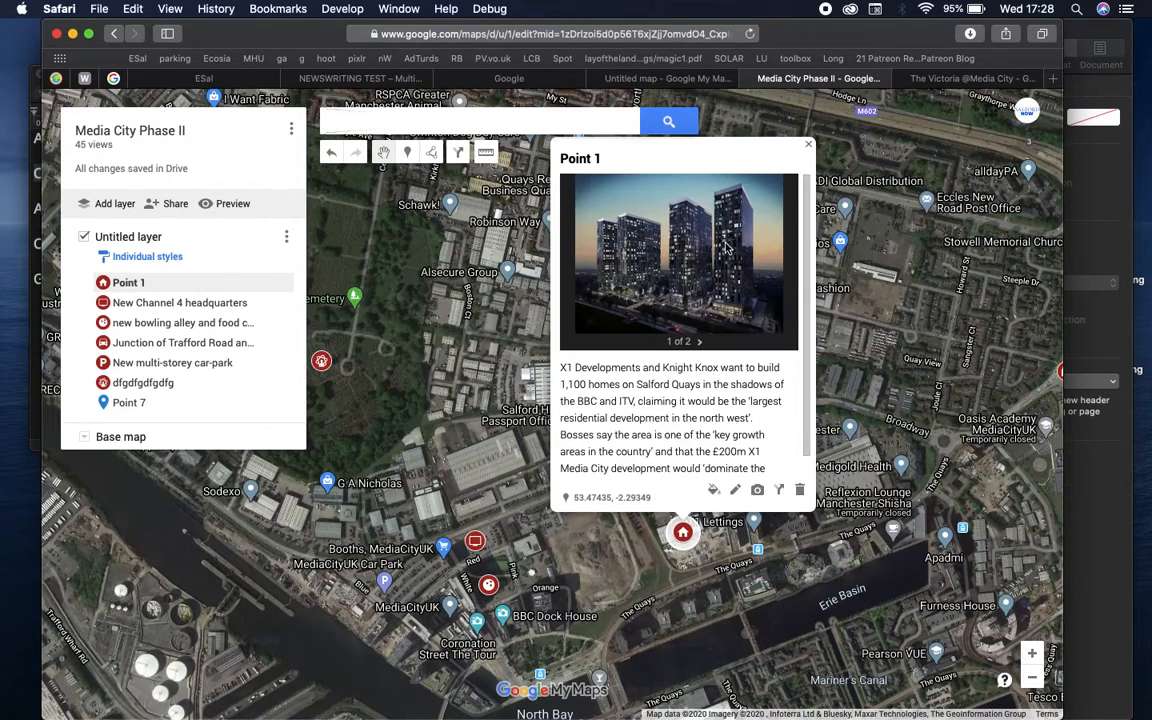
{"action": "left_click", "coordinate": [700, 343]}
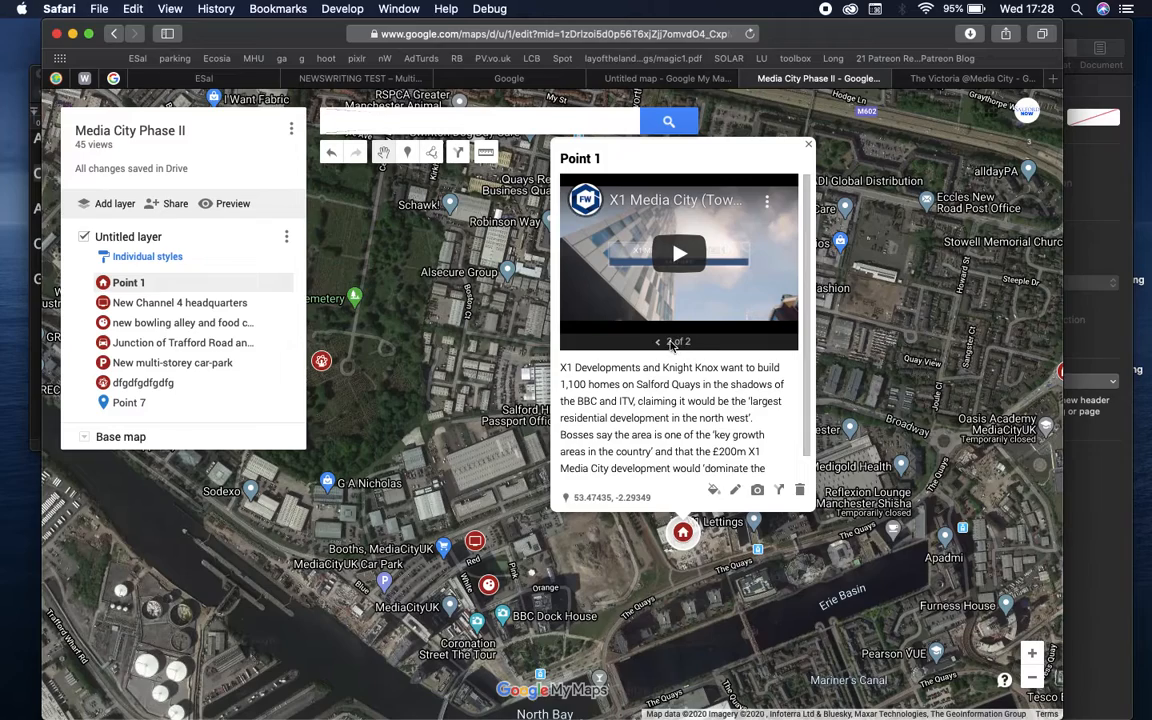
{"action": "left_click", "coordinate": [658, 342]}
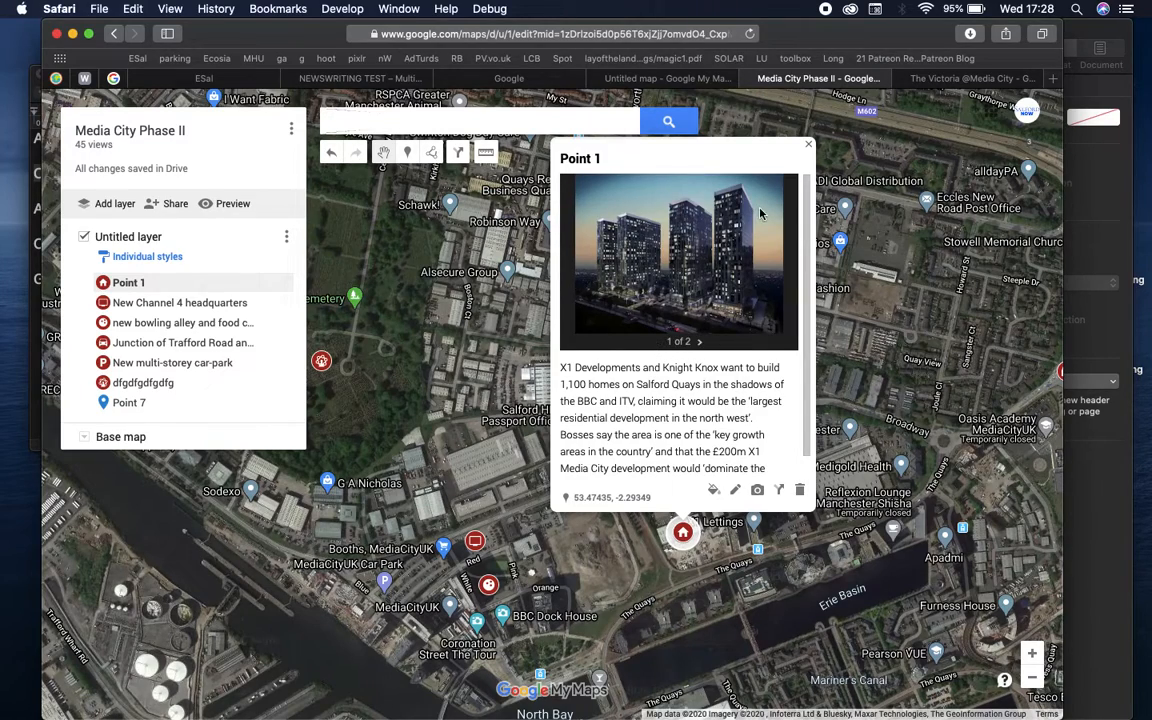
{"action": "left_click", "coordinate": [808, 145]}
{"action": "left_click_drag", "start_coordinate": [690, 428], "coordinate": [758, 365]}
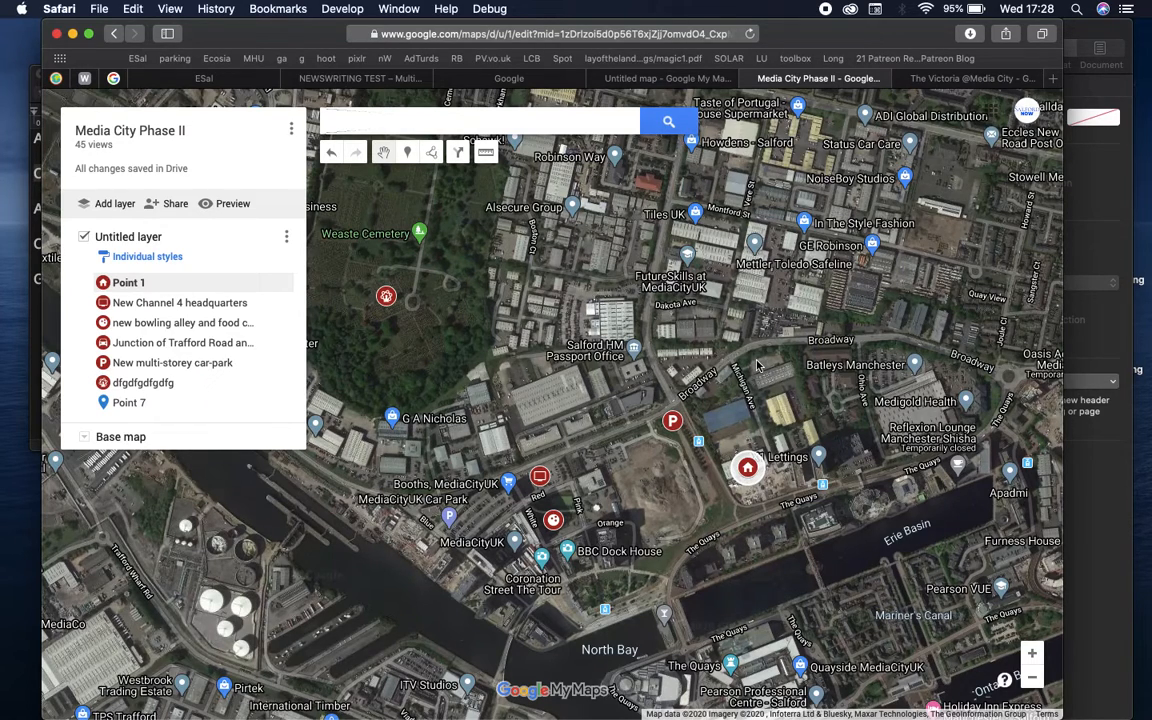
- Examine the photo and description of the New Channel 4 headquarters marker and of the bowling alley marker
{"action": "left_click", "coordinate": [539, 479]}
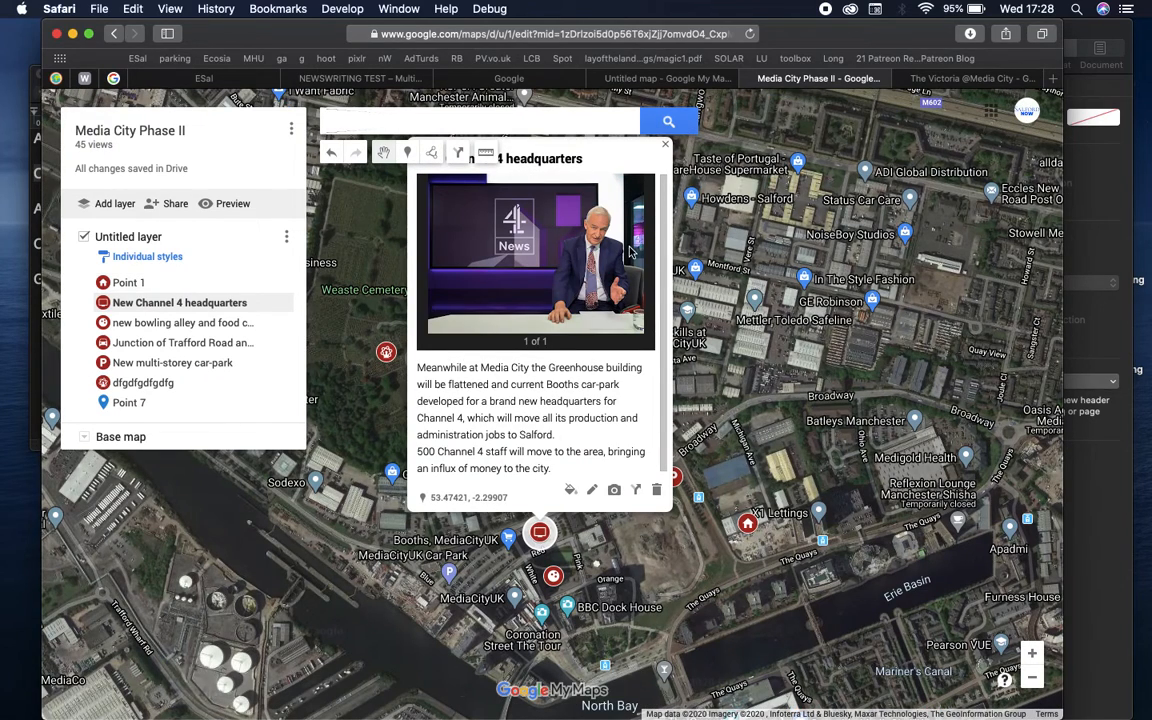
{"action": "left_click", "coordinate": [598, 138]}
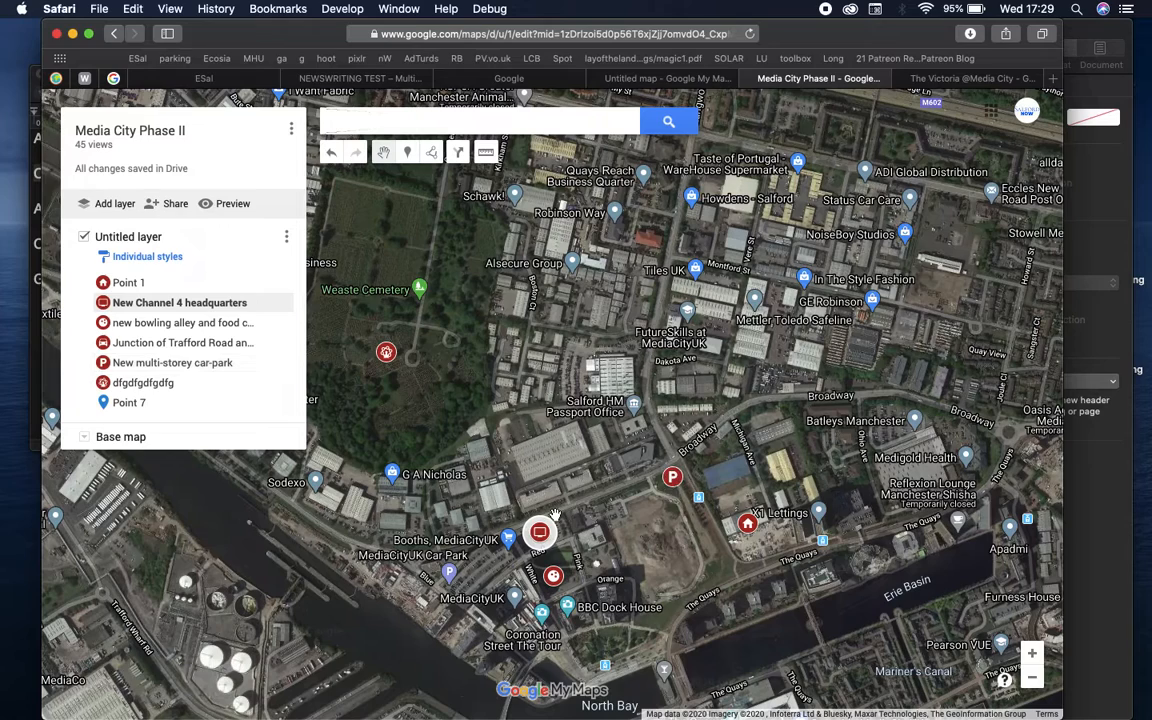
{"action": "left_click", "coordinate": [539, 535]}
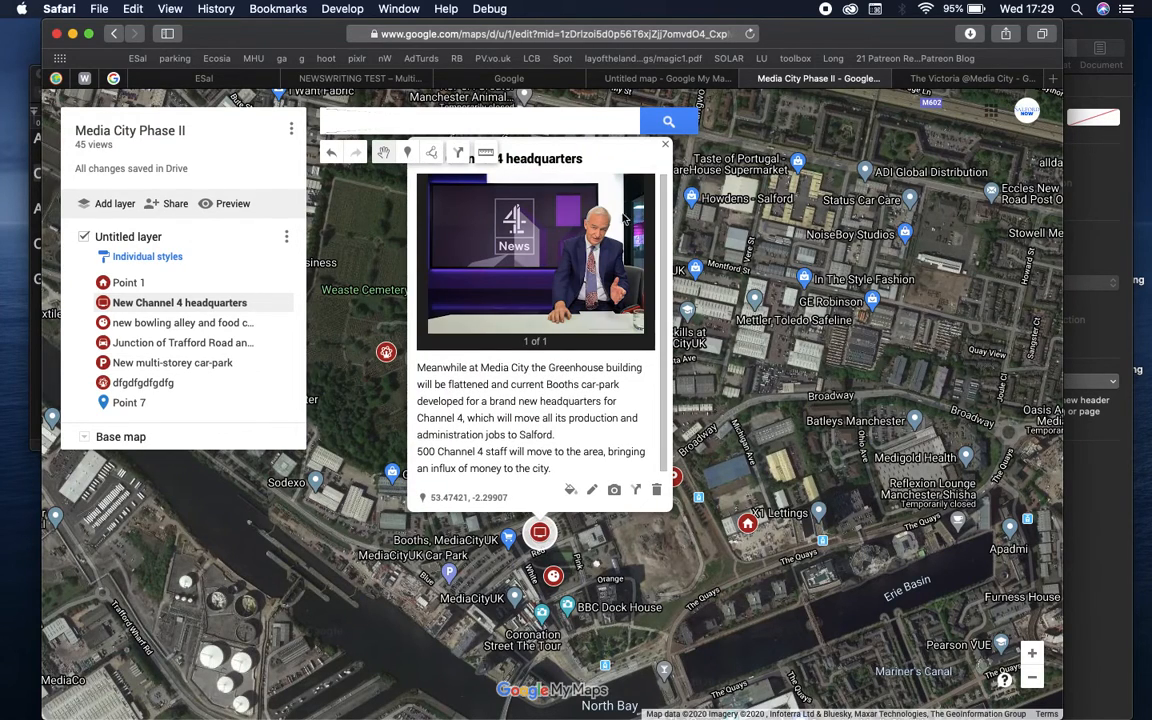
{"action": "left_click", "coordinate": [665, 148]}
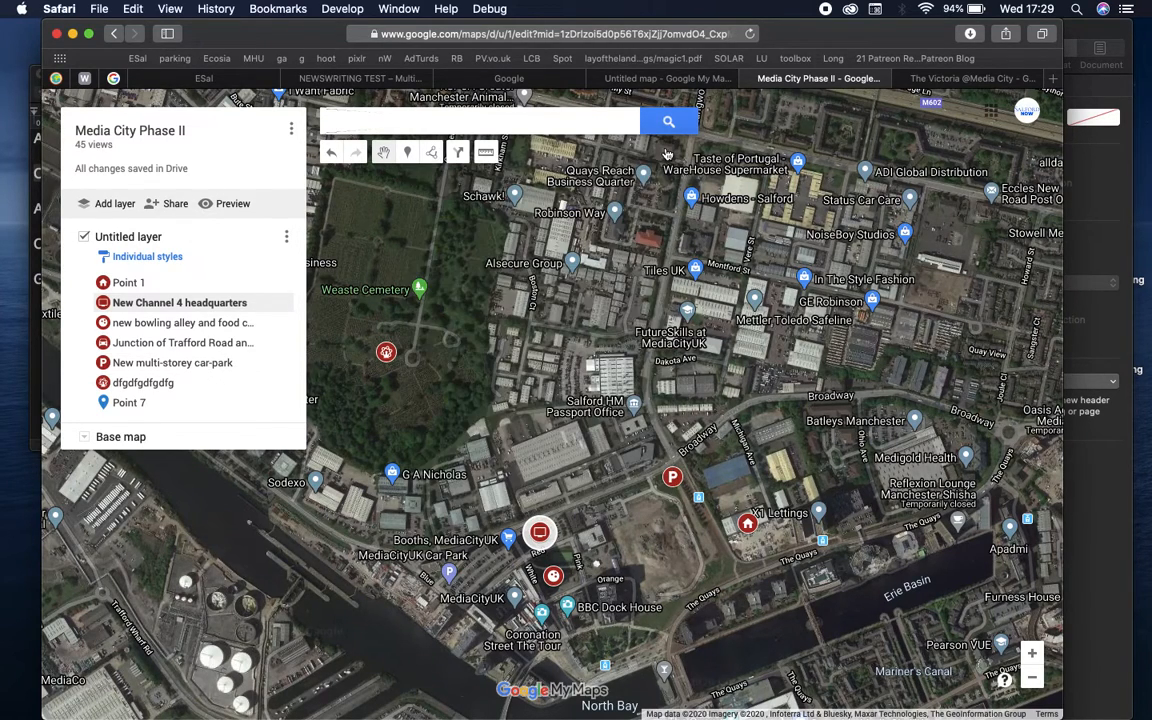
{"action": "left_click", "coordinate": [553, 578]}
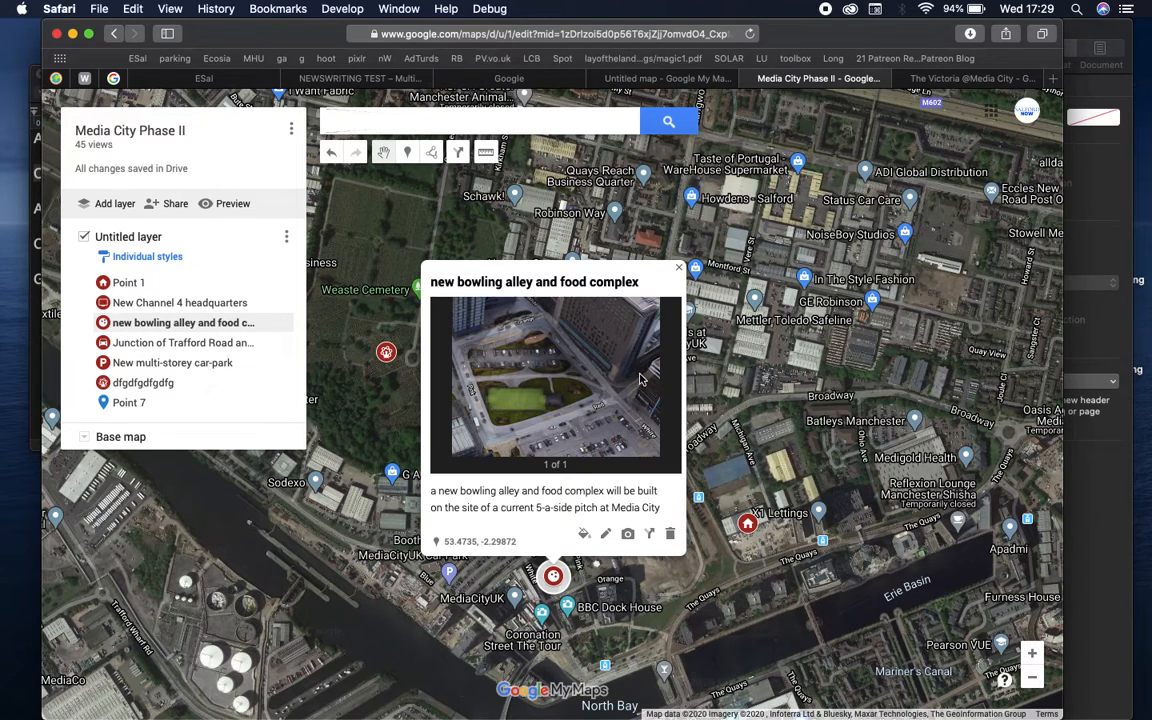
{"action": "left_click", "coordinate": [678, 271]}
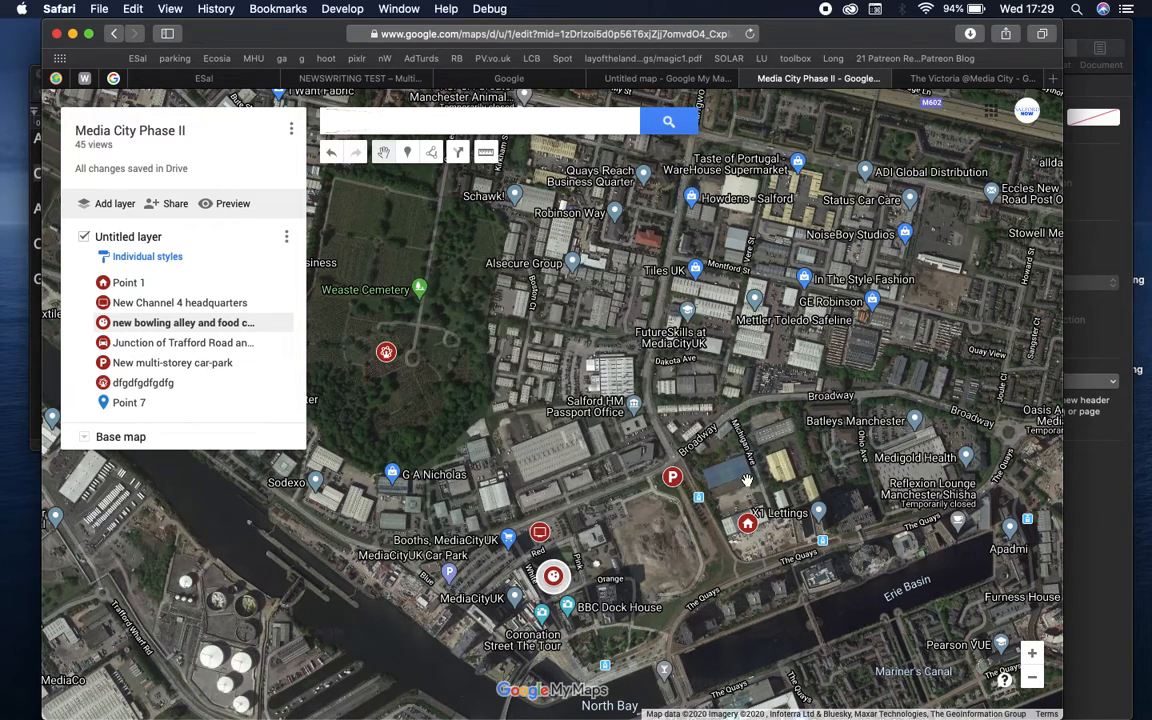
- Compare the image and text content of the New multi-storey car-park marker with that of the Point 1 marker
{"action": "left_click", "coordinate": [671, 477]}
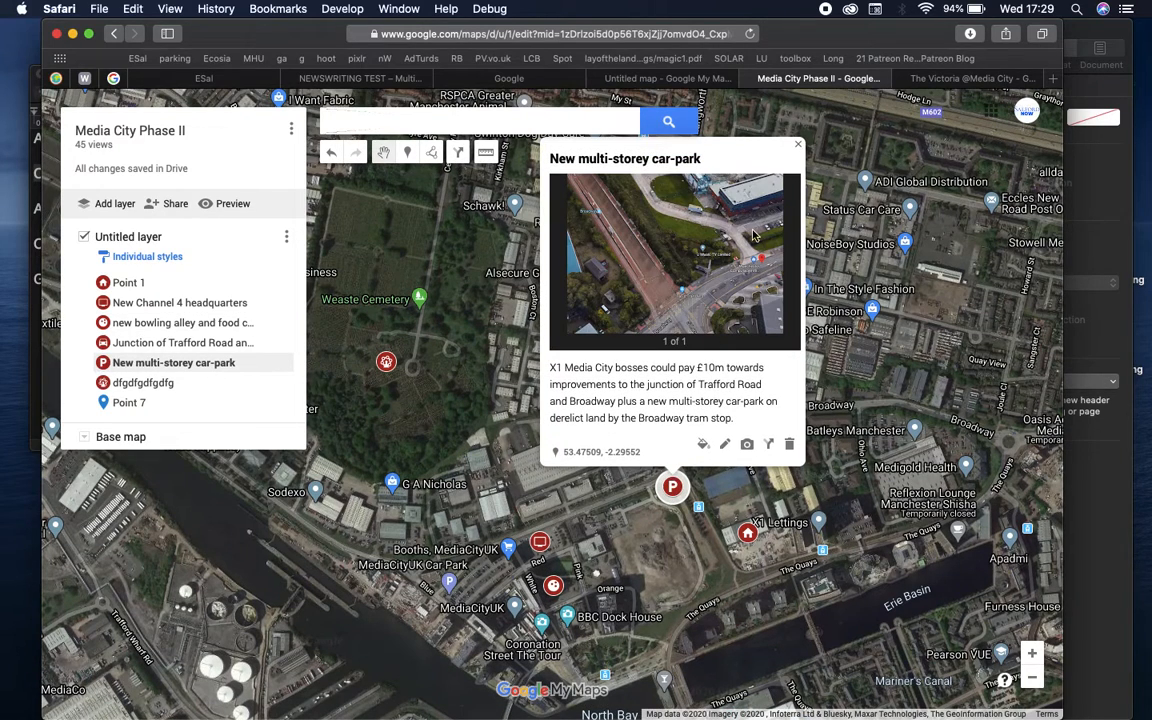
{"action": "left_click", "coordinate": [798, 135]}
{"action": "left_click", "coordinate": [747, 532]}
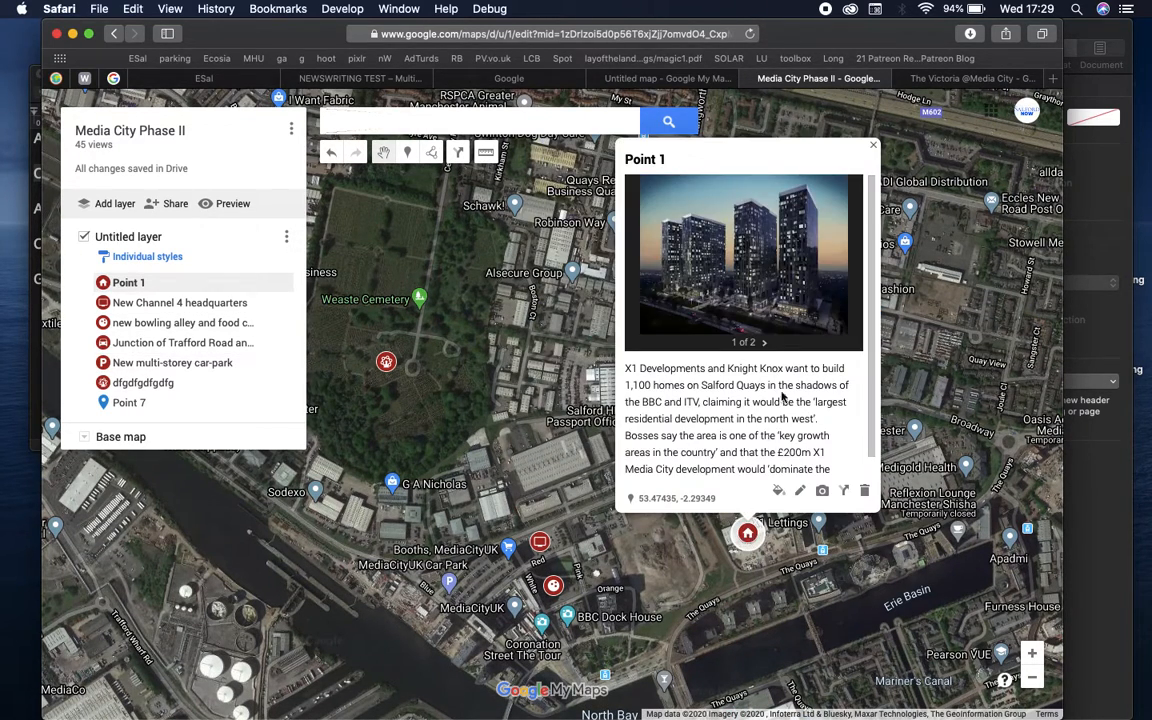
{"action": "left_click", "coordinate": [873, 147]}
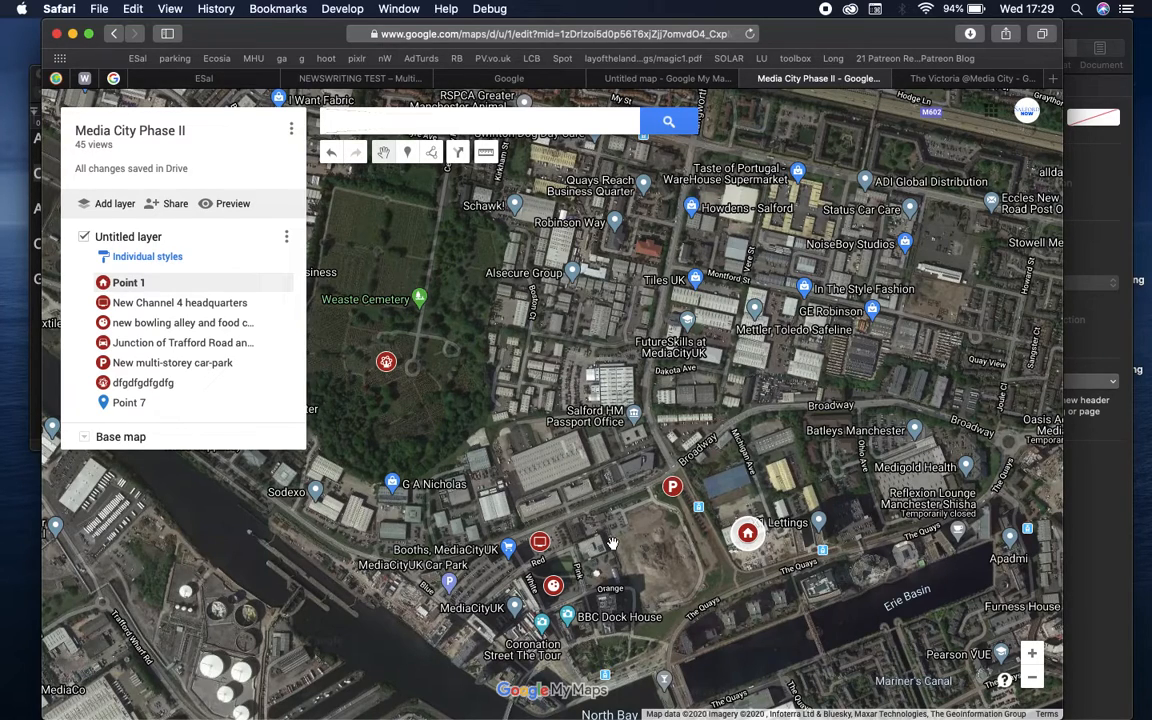
{"action": "left_click", "coordinate": [672, 496]}
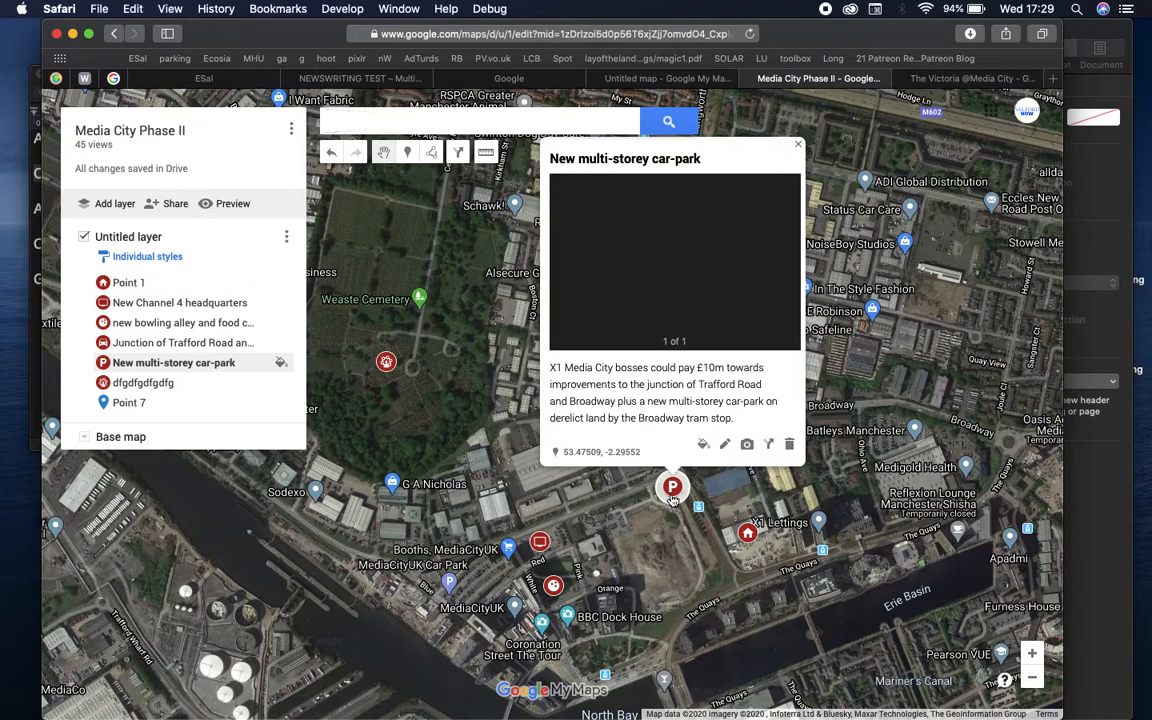
{"action": "left_click", "coordinate": [799, 149]}
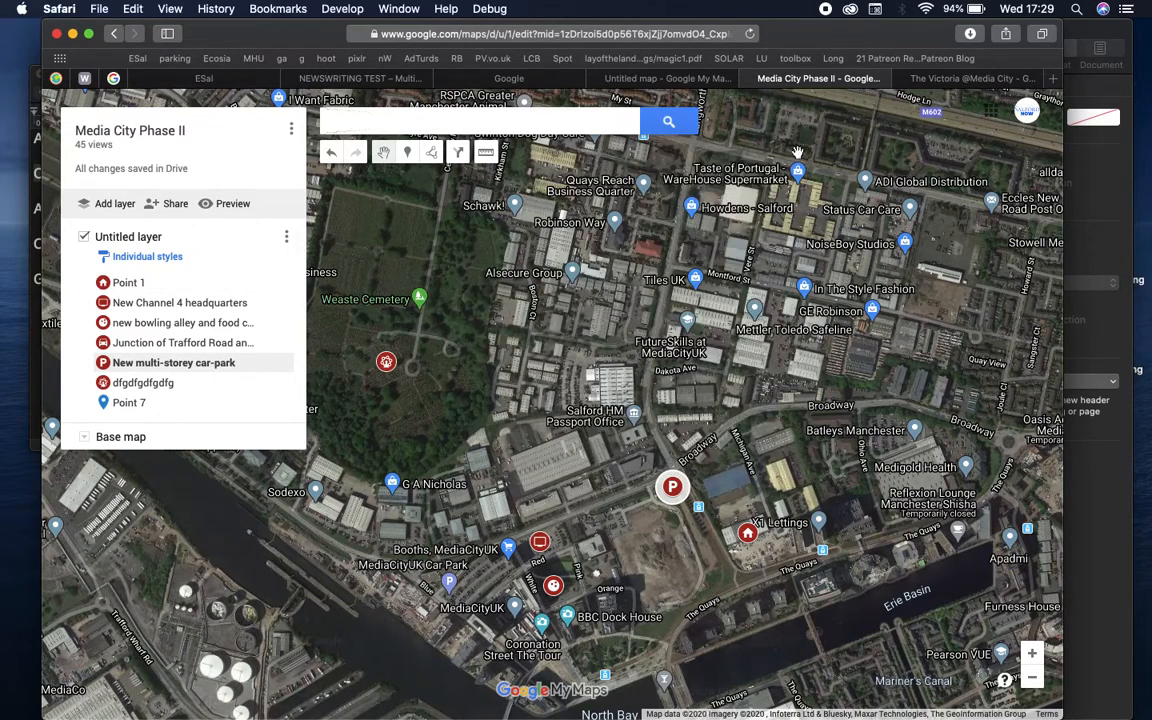
{"action": "left_click", "coordinate": [672, 497]}
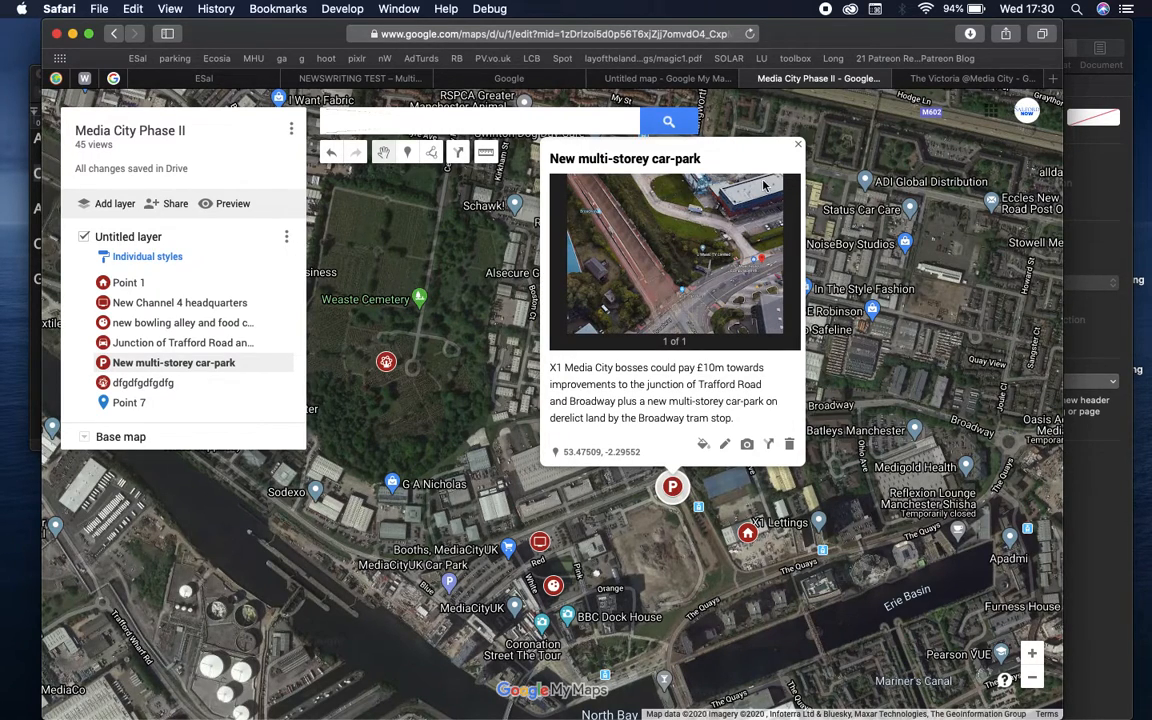
{"action": "left_click", "coordinate": [797, 149]}
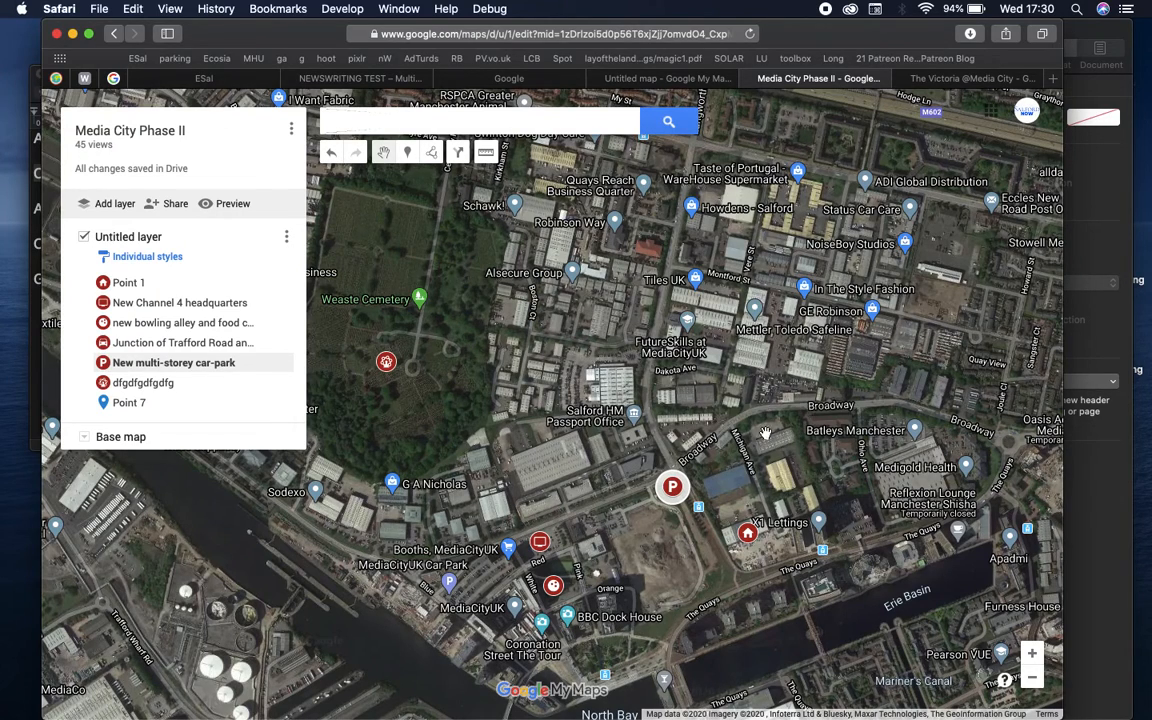
- Show the video attached to the Point 1 marker and close its details
{"action": "left_click", "coordinate": [748, 535]}
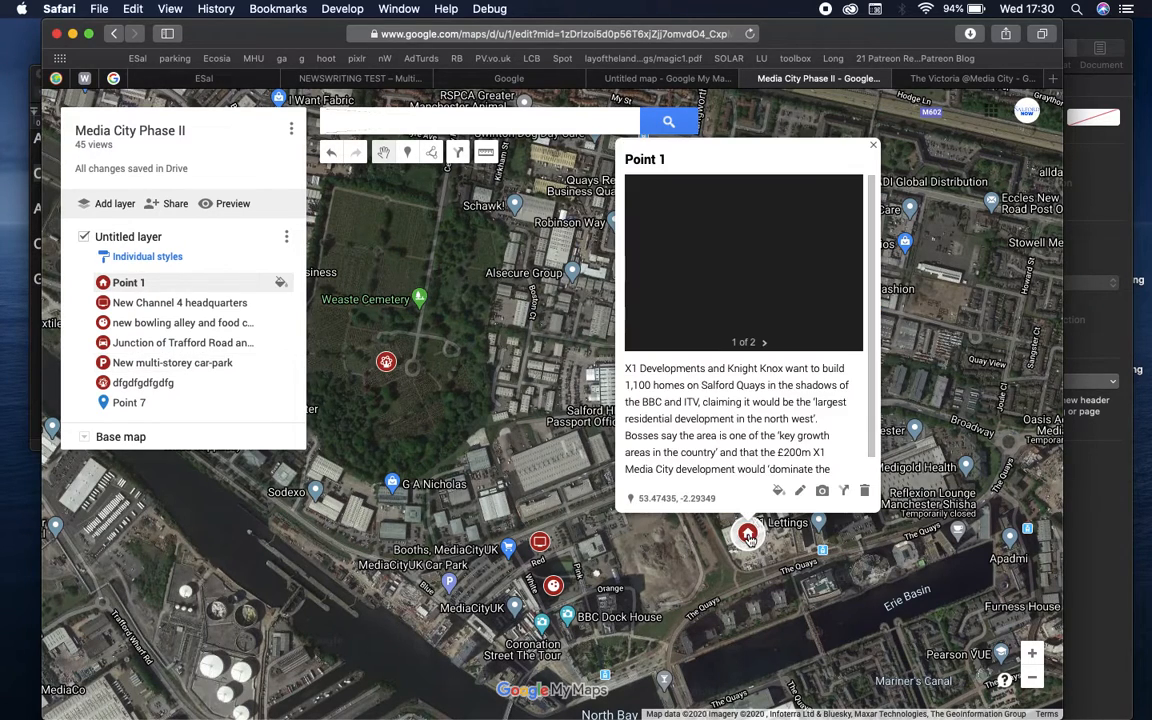
{"action": "left_click", "coordinate": [766, 343]}
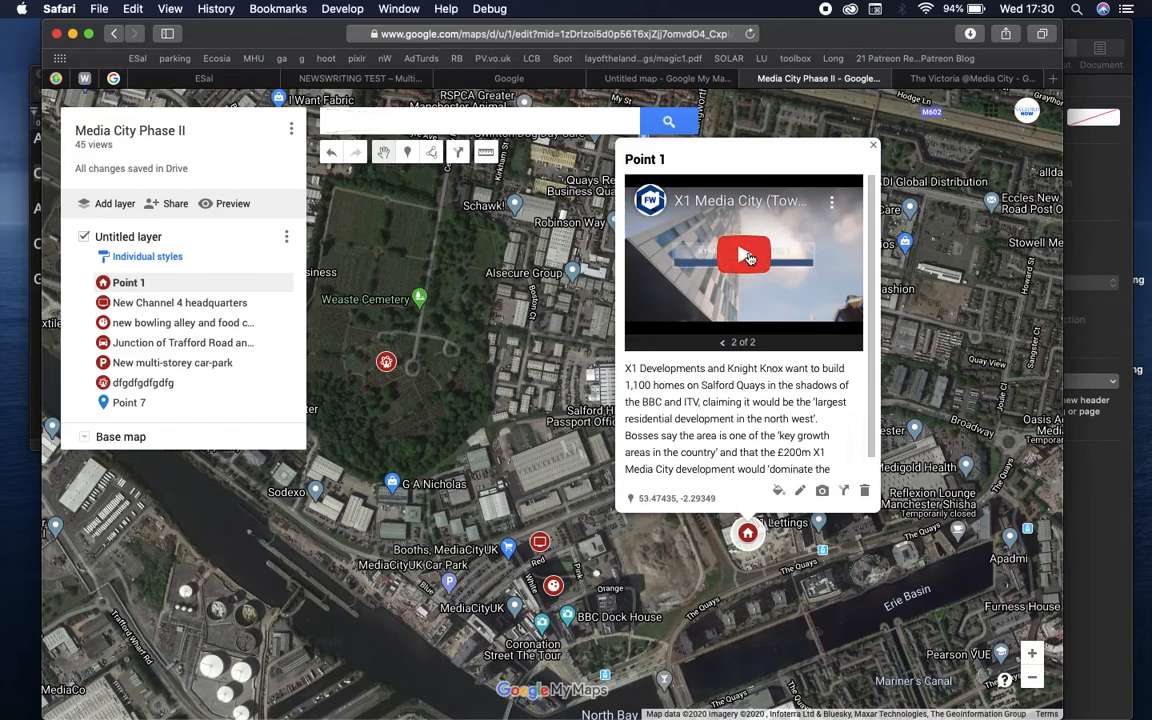
{"action": "left_click", "coordinate": [872, 146]}
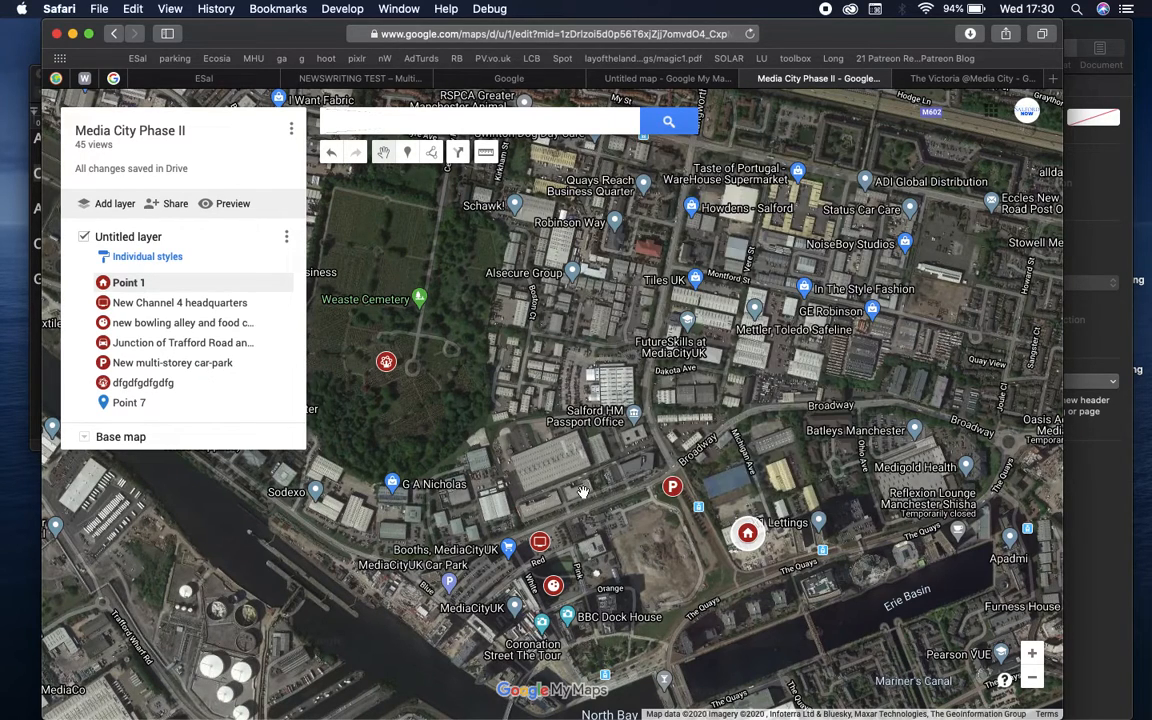
- Check the image used on the New Channel 4 headquarters marker and open the bowling alley marker's details
{"action": "left_click", "coordinate": [540, 543]}
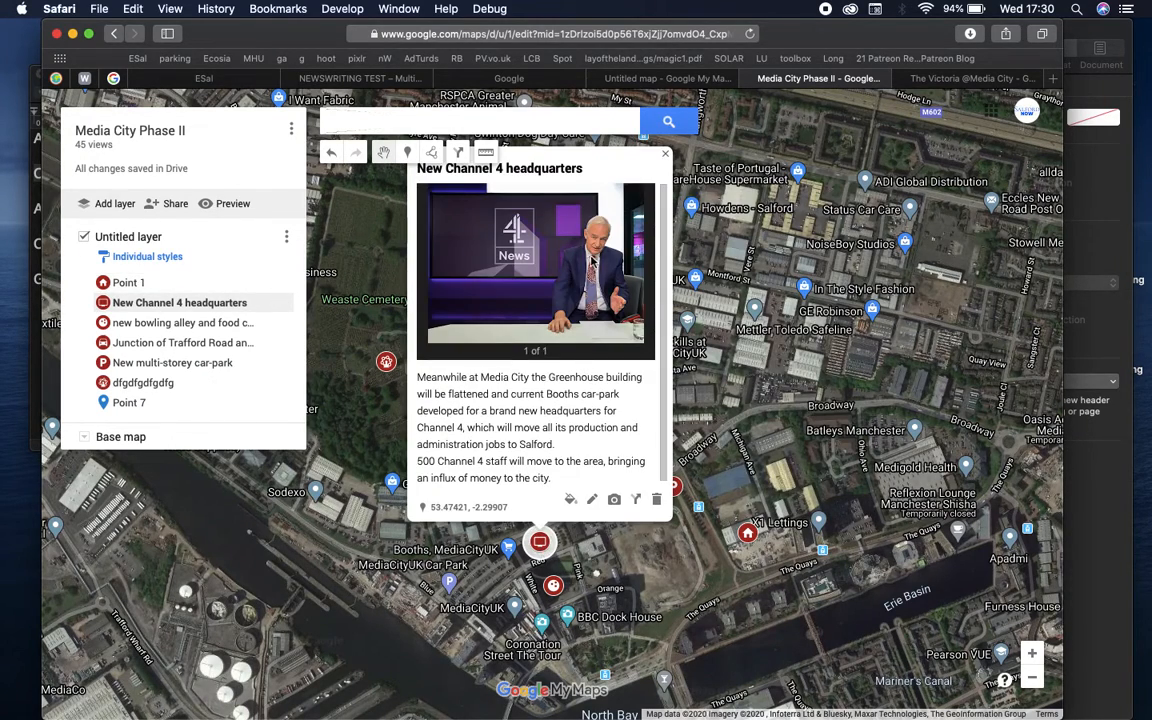
{"action": "left_click", "coordinate": [665, 154]}
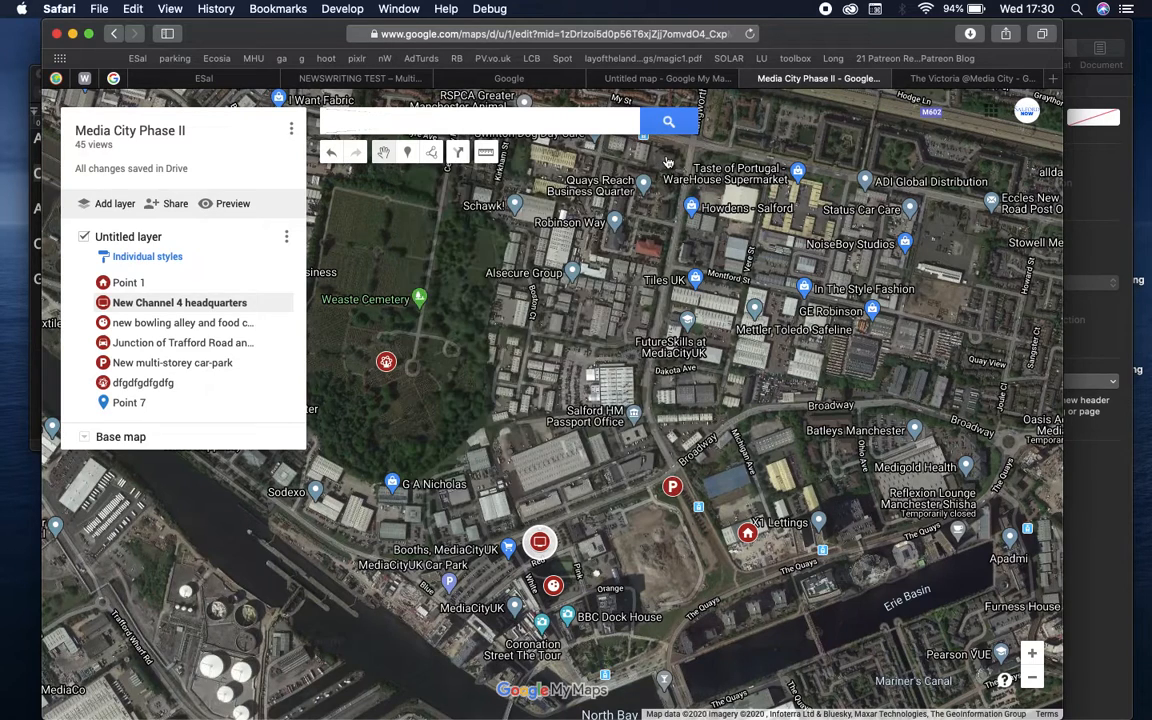
{"action": "left_click", "coordinate": [553, 587]}
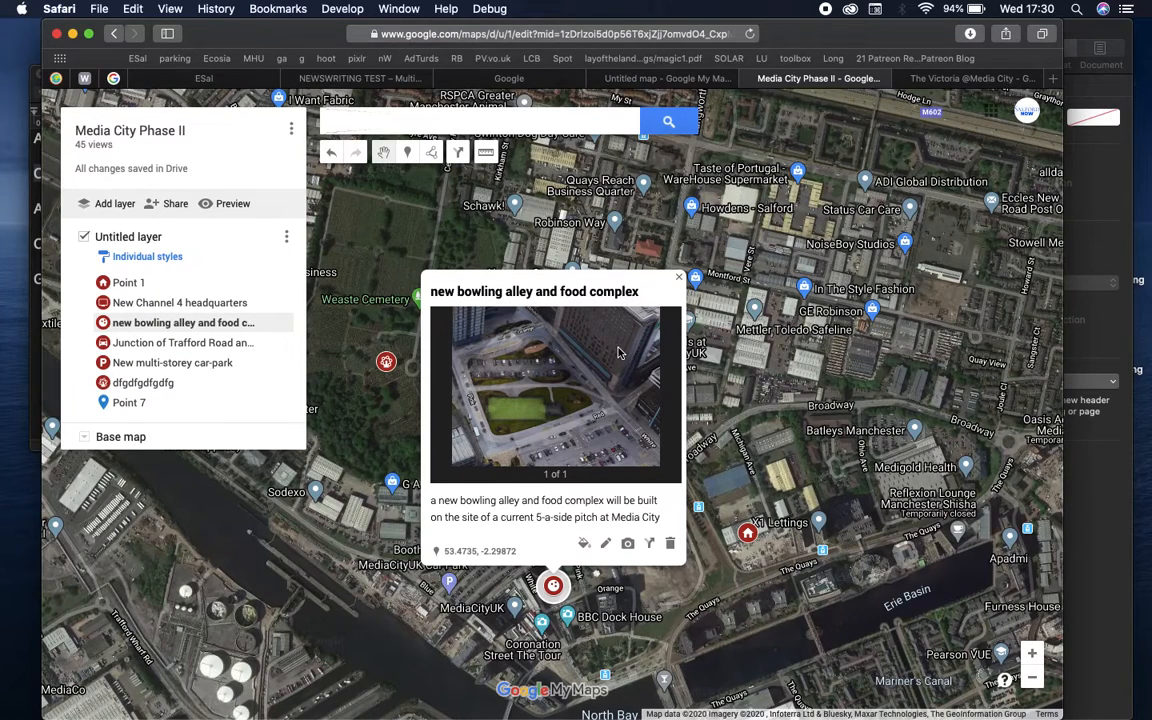
- Review the bowling alley marker's description and the Point 1 marker's photo and text, closing both sets of details
{"action": "triple_click", "coordinate": [546, 514]}
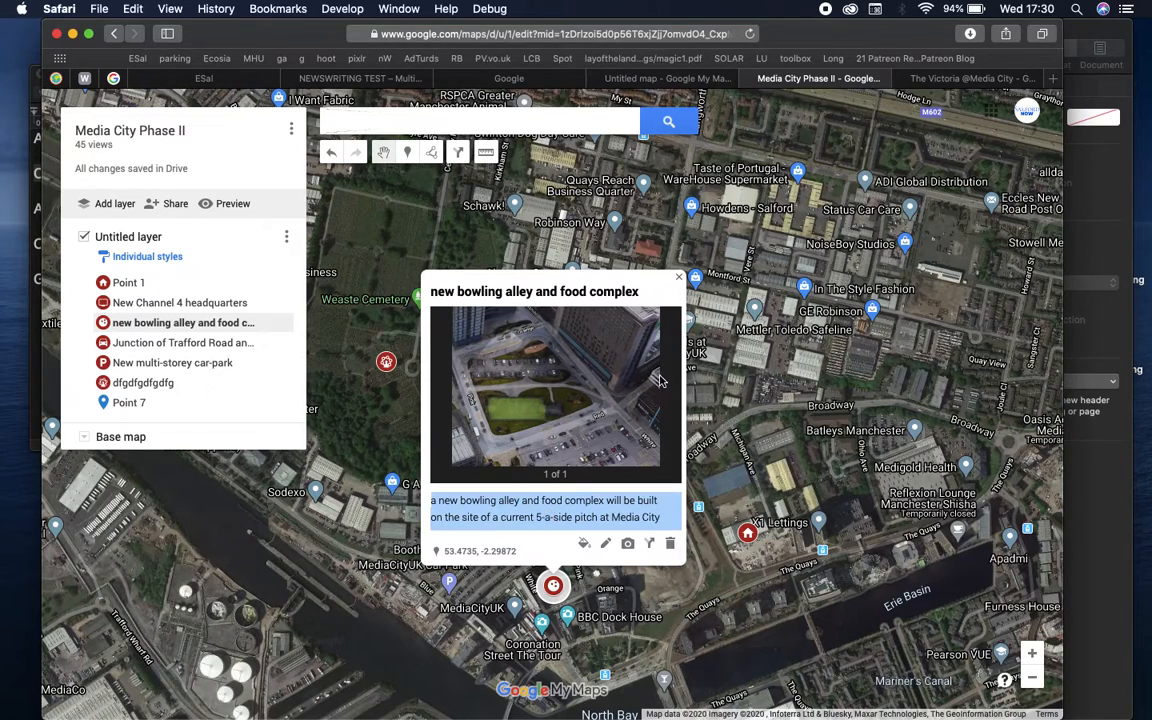
{"action": "left_click", "coordinate": [679, 278]}
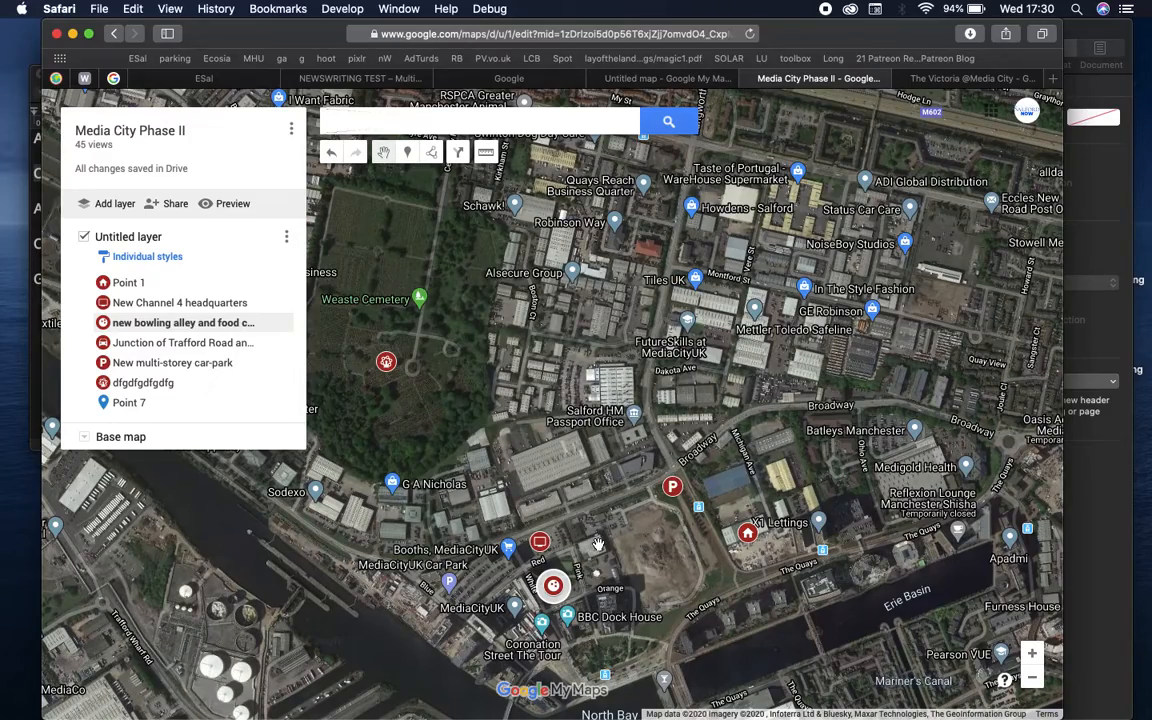
{"action": "left_click_drag", "start_coordinate": [598, 540], "coordinate": [589, 407]}
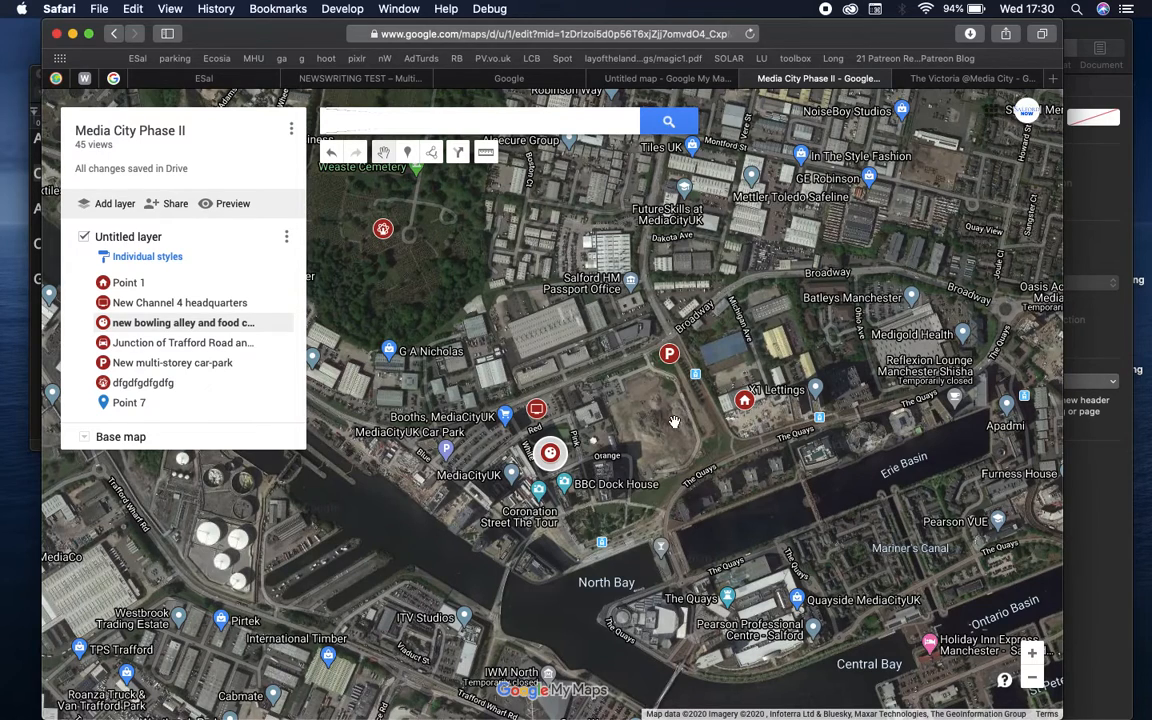
{"action": "left_click", "coordinate": [744, 406]}
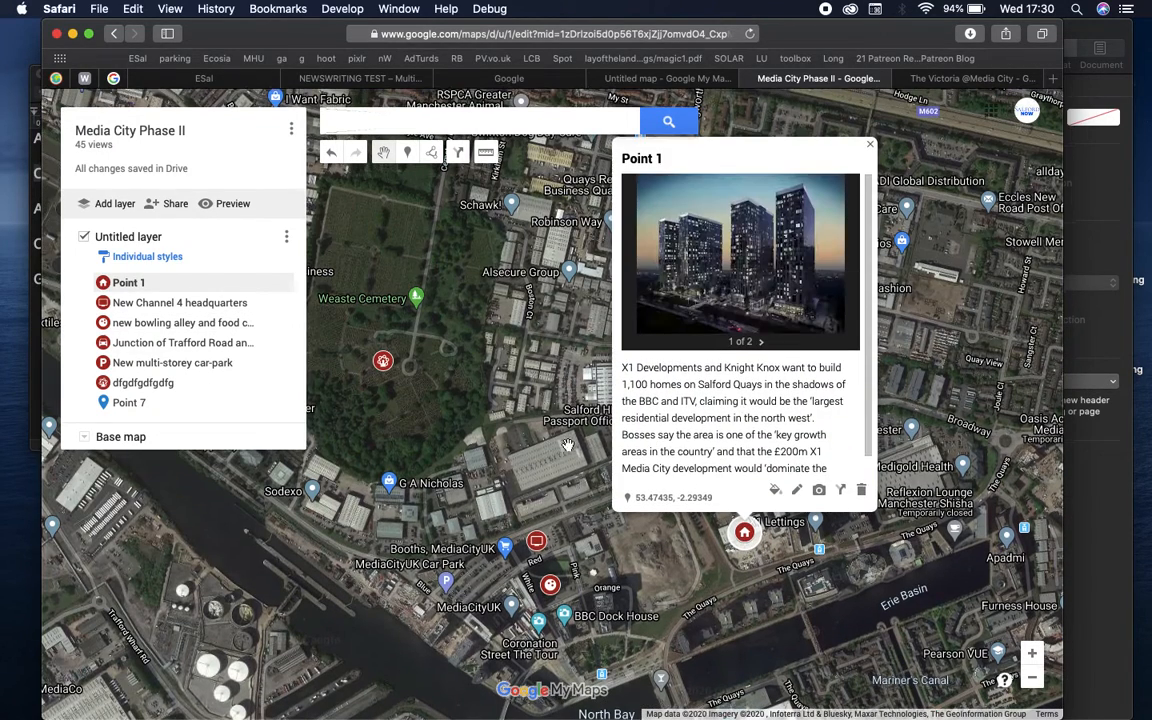
{"action": "left_click", "coordinate": [566, 451]}
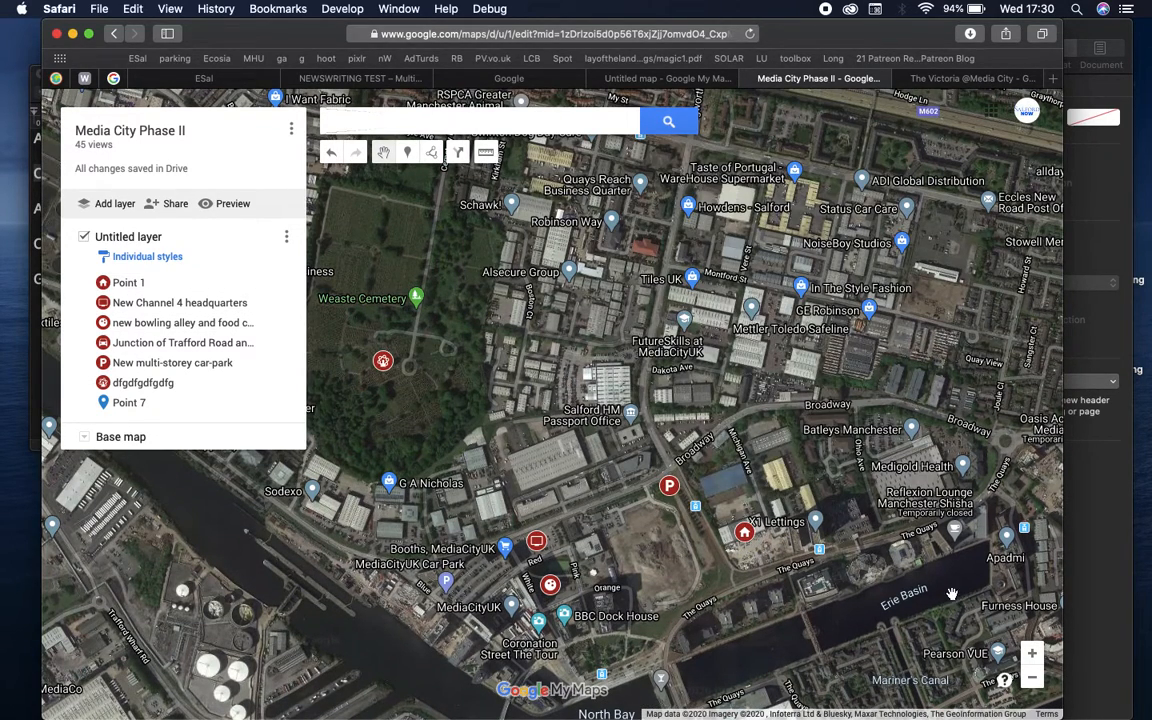
{"action": "left_click", "coordinate": [1033, 655]}
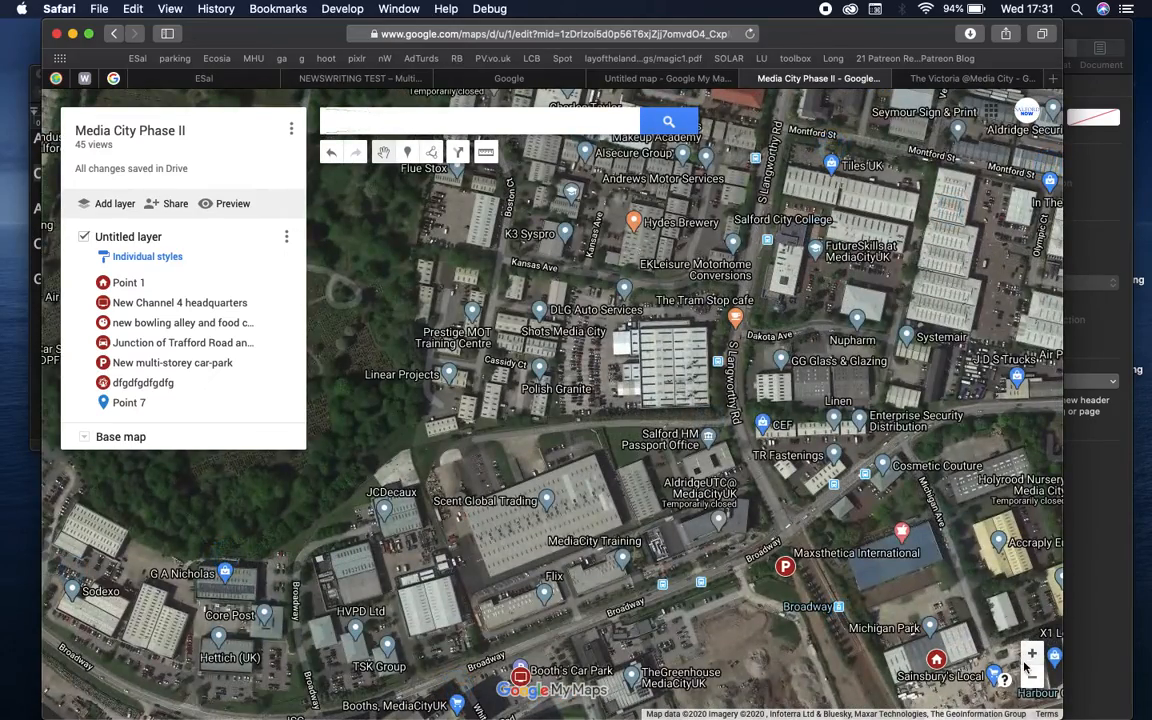
{"action": "left_click", "coordinate": [1032, 681]}
{"action": "left_click_drag", "start_coordinate": [753, 594], "coordinate": [780, 505]}
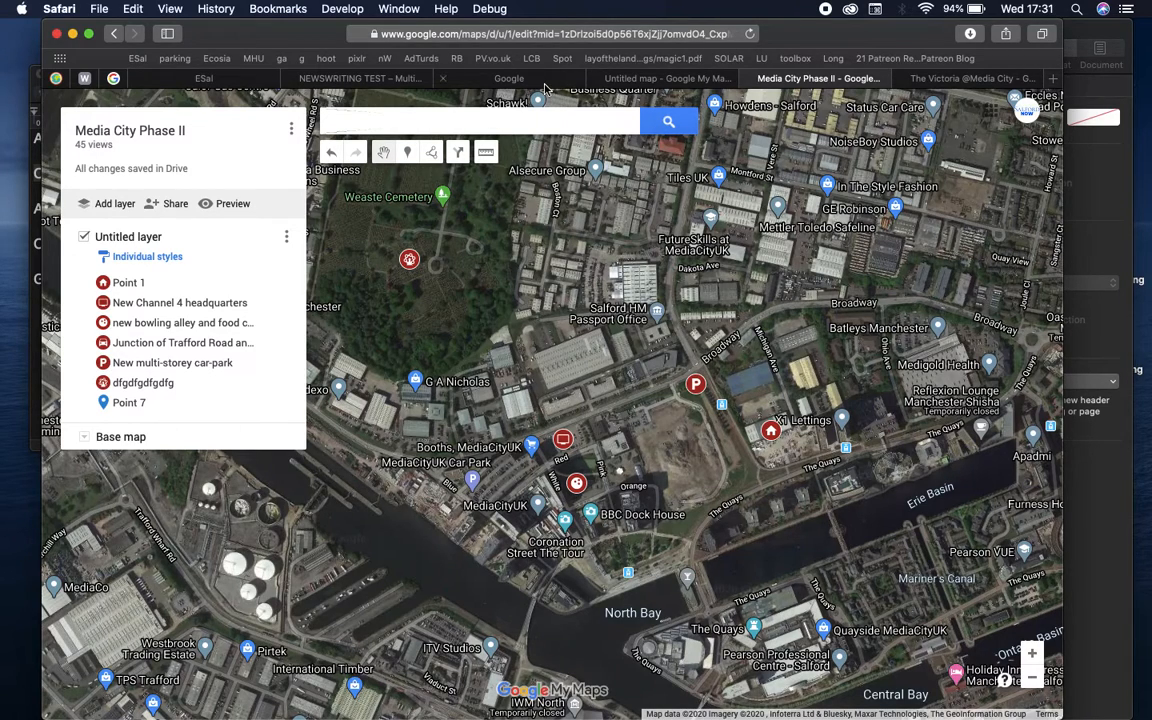
- Search Google for "my maps" and open the first Google My Maps result
{"action": "left_click", "coordinate": [495, 80]}
{"action": "left_click", "coordinate": [467, 357]}
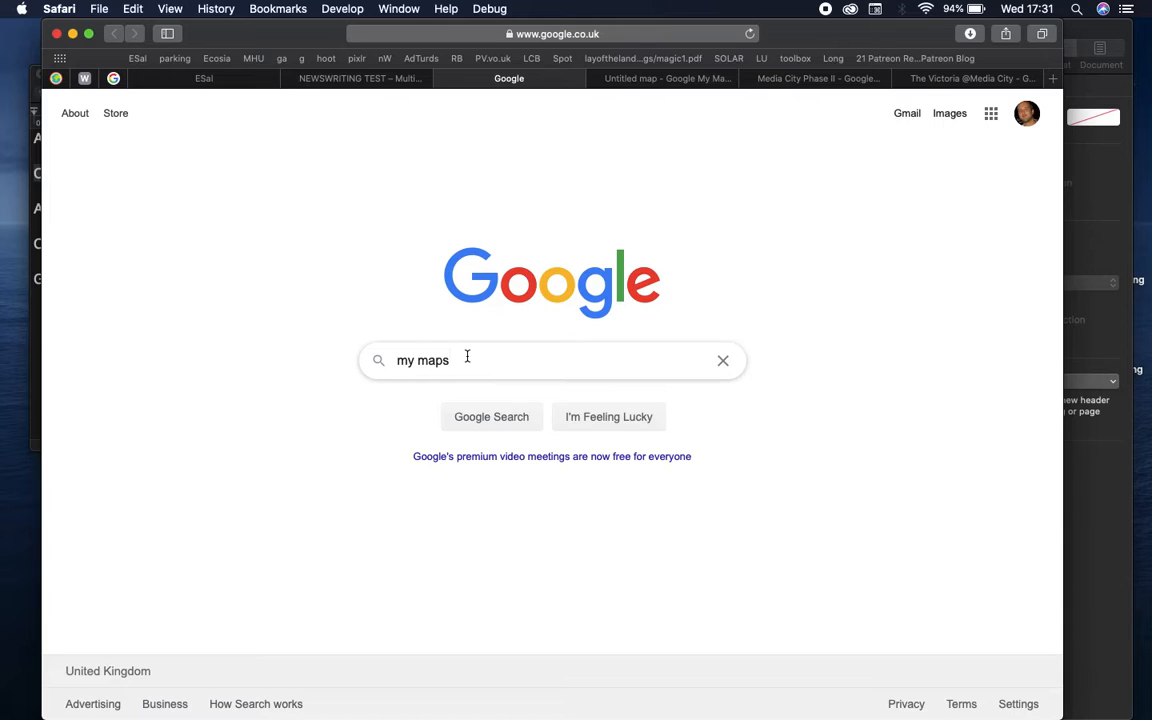
{"action": "key", "text": "super+a"}
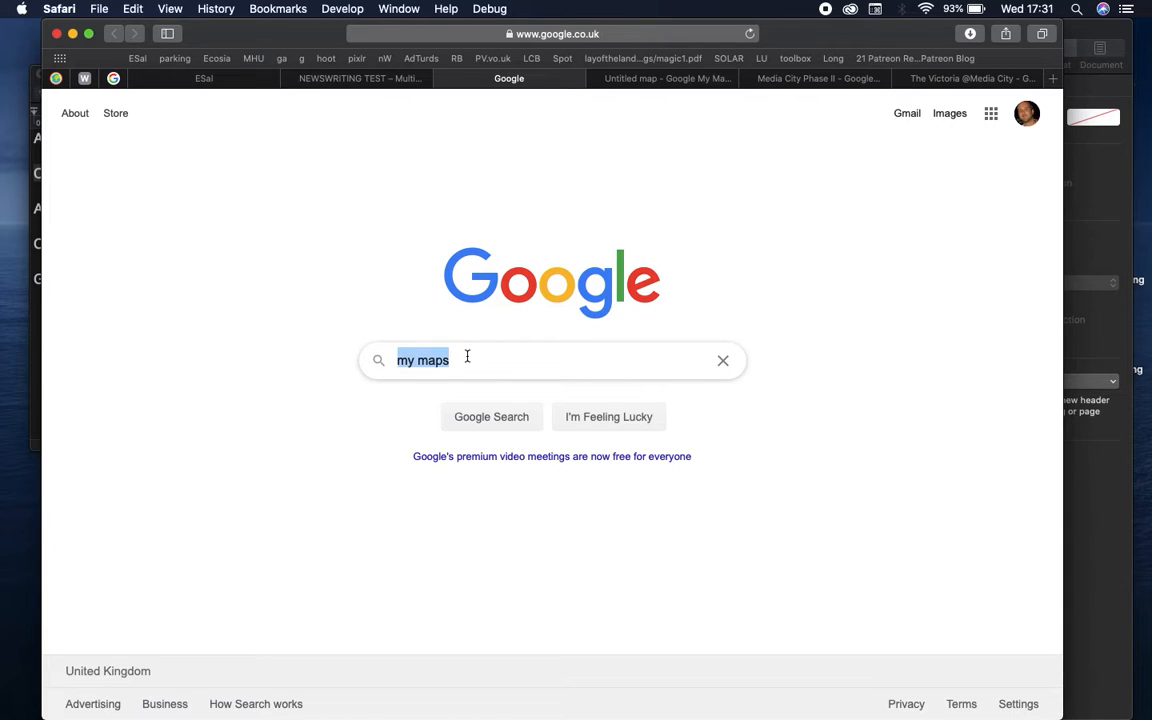
{"action": "key", "text": "Return"}
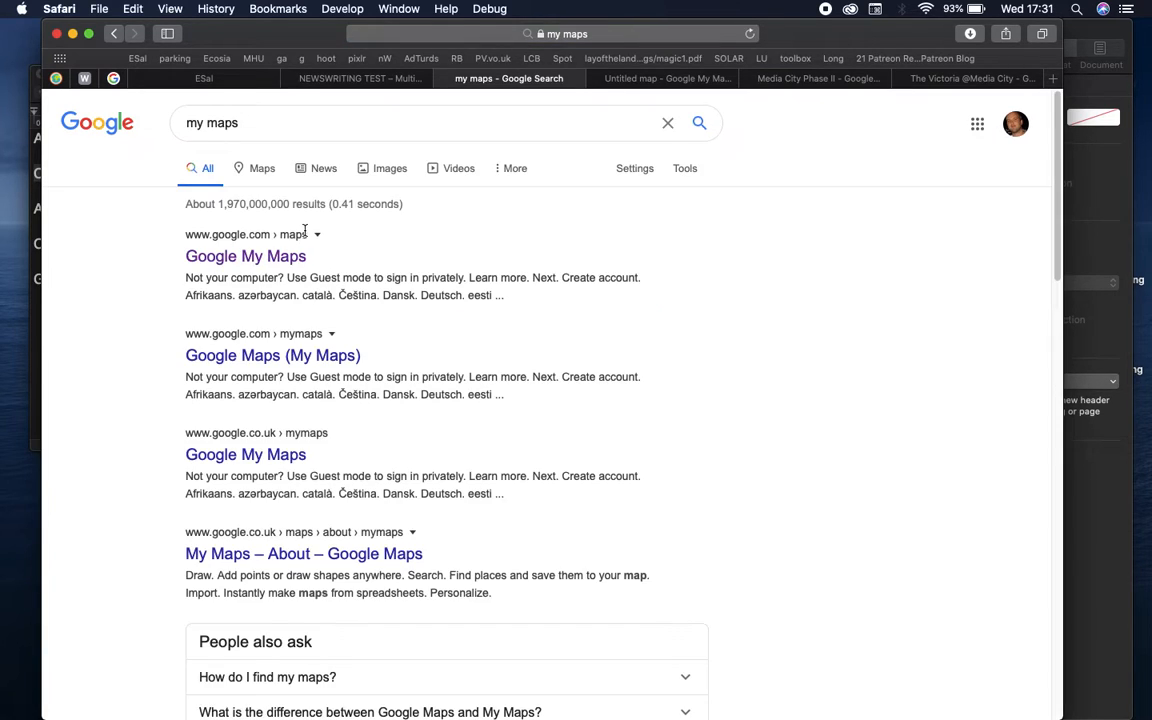
{"action": "left_click", "coordinate": [260, 170]}
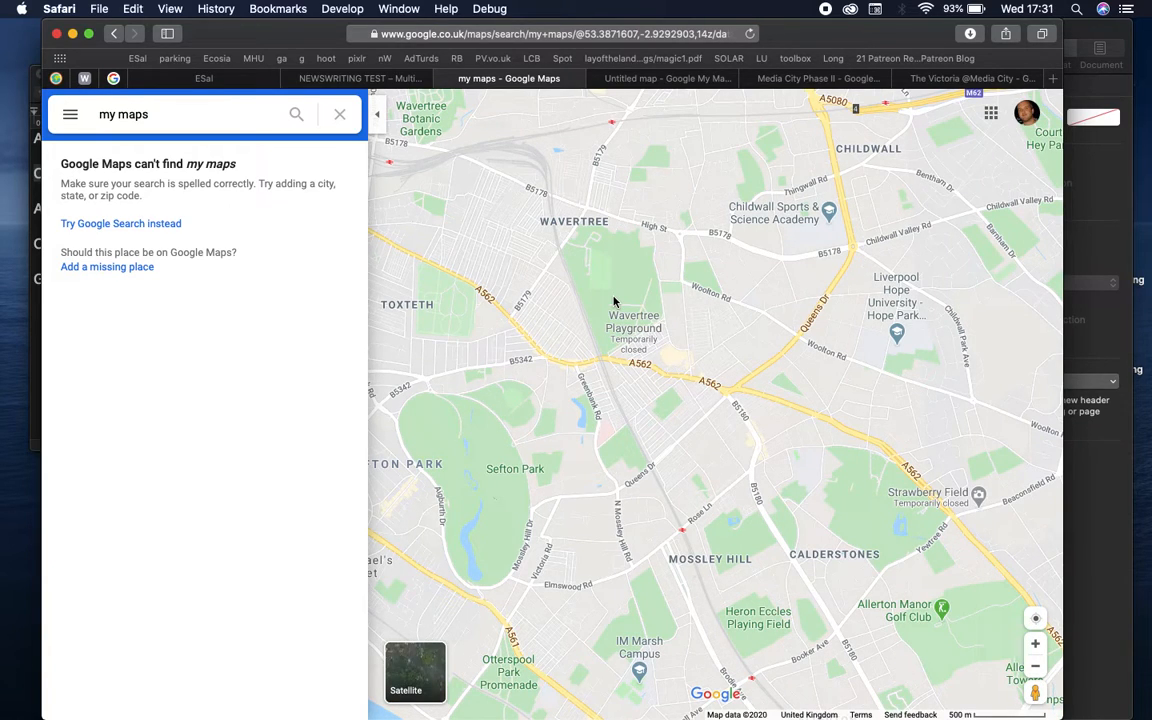
{"action": "left_click", "coordinate": [114, 35]}
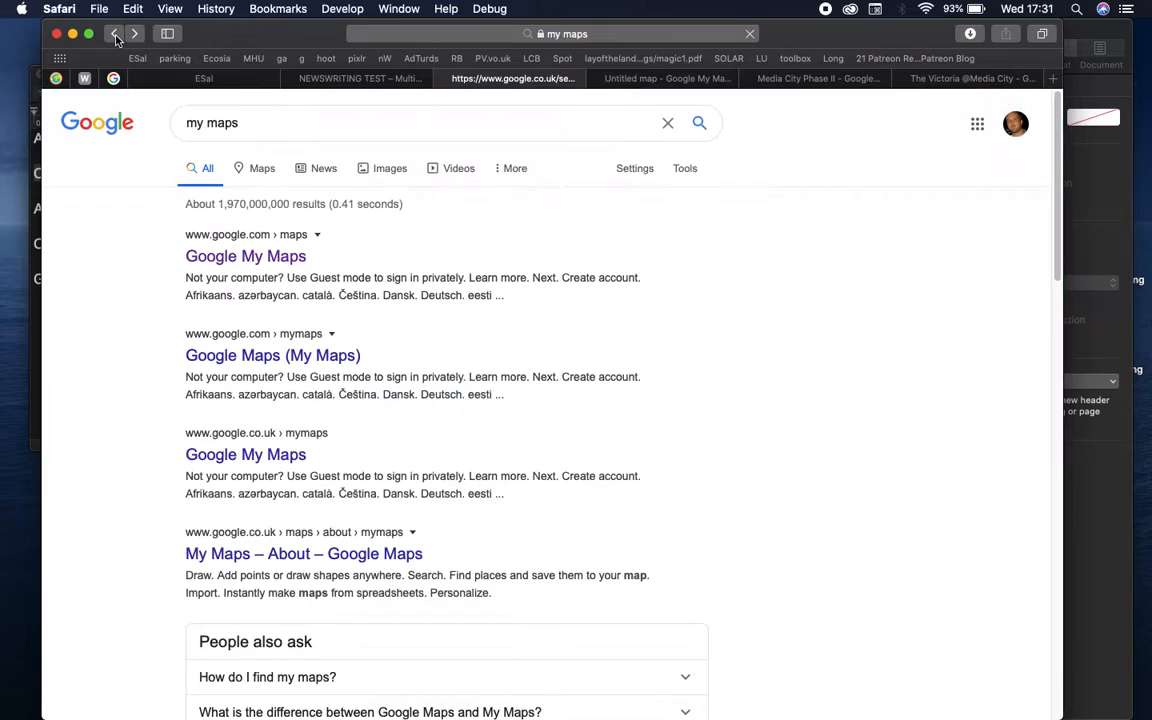
{"action": "left_click", "coordinate": [275, 258]}
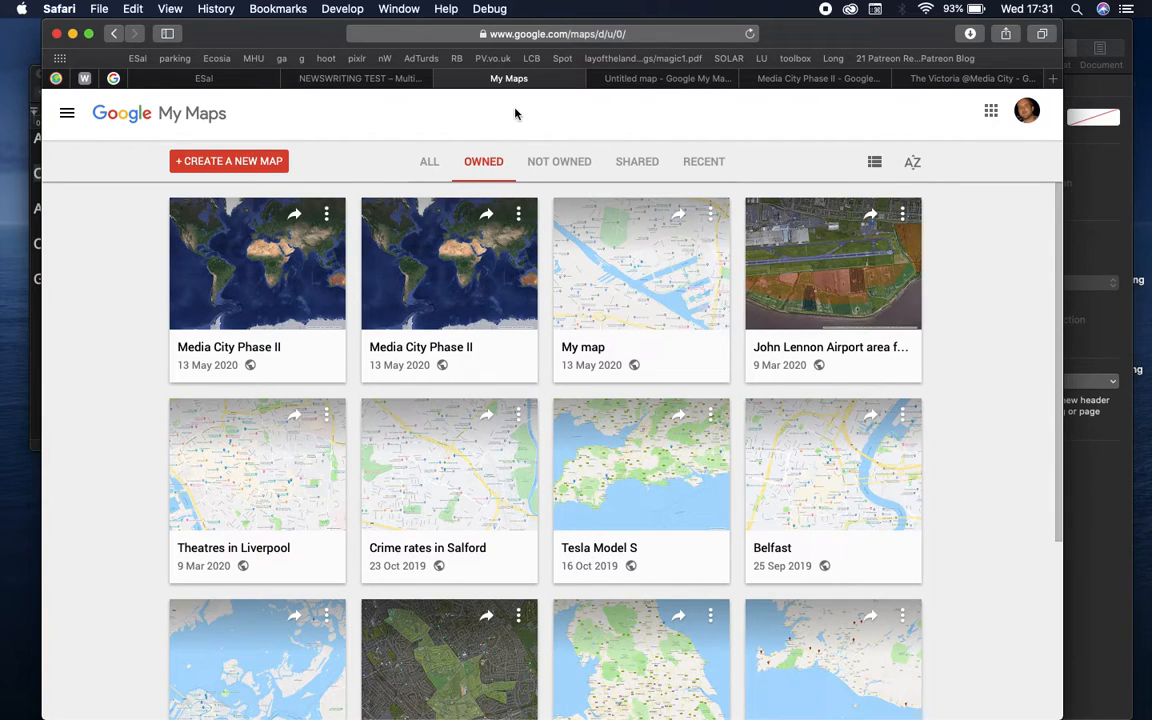
- Create a new blank map from the My Maps overview and close it to return to the existing Untitled map
{"action": "left_click", "coordinate": [445, 79]}
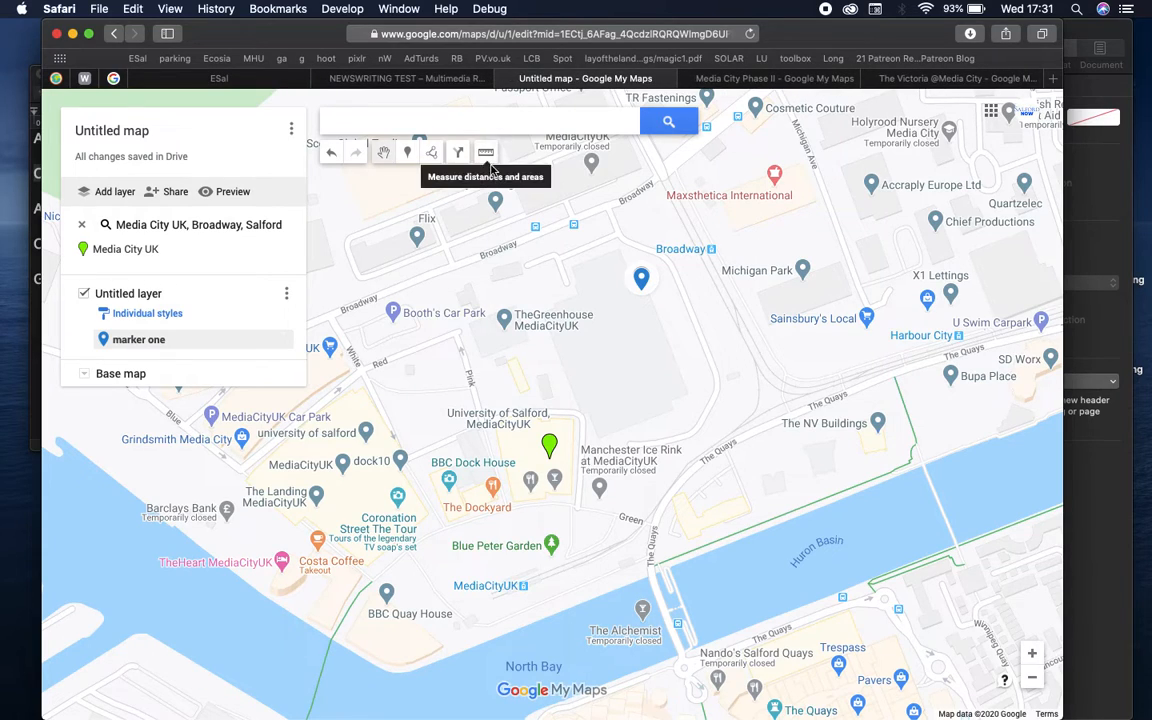
{"action": "key", "text": "super+shift+t"}
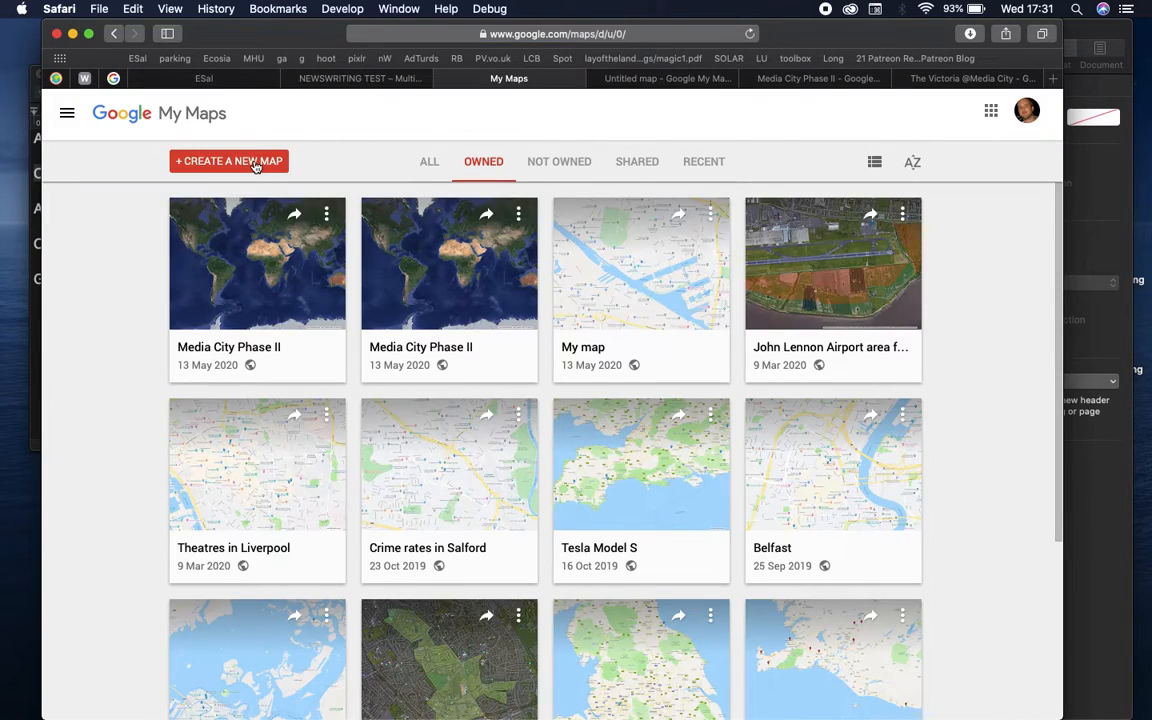
{"action": "left_click", "coordinate": [256, 166]}
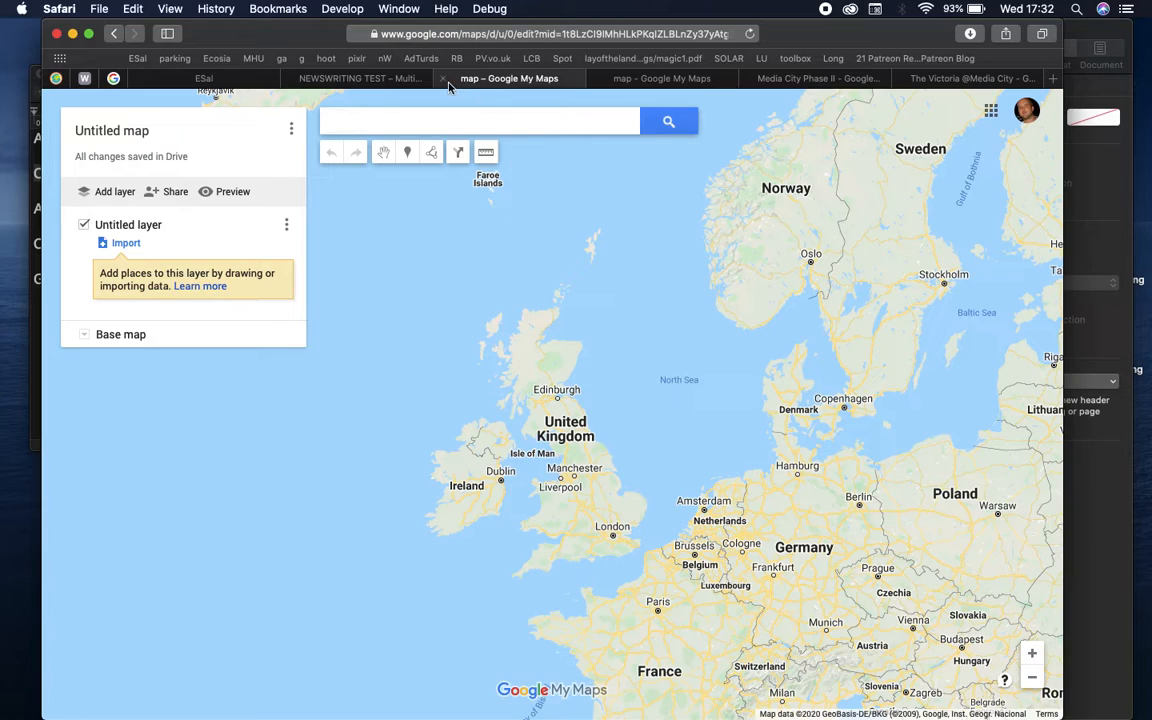
{"action": "left_click", "coordinate": [444, 84]}
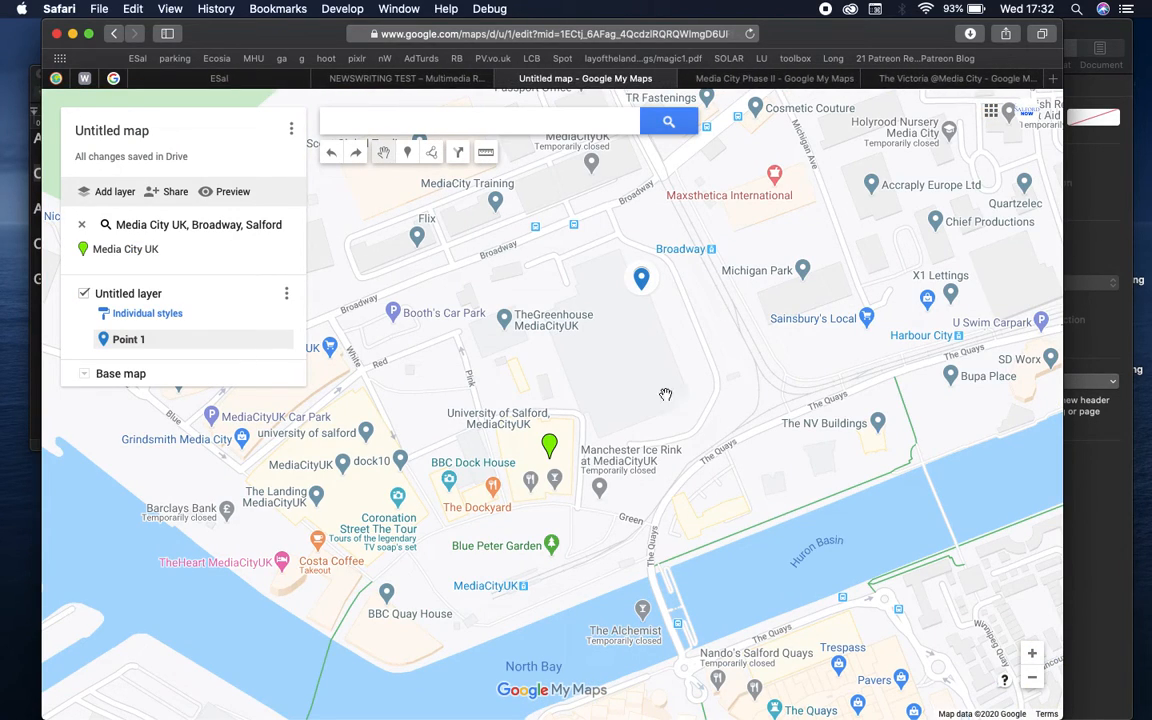
- Examine the Untitled map at different scales, from northern England down to the streets around Media City UK
{"action": "left_click", "coordinate": [1032, 677]}
{"action": "left_click", "coordinate": [1032, 677]}
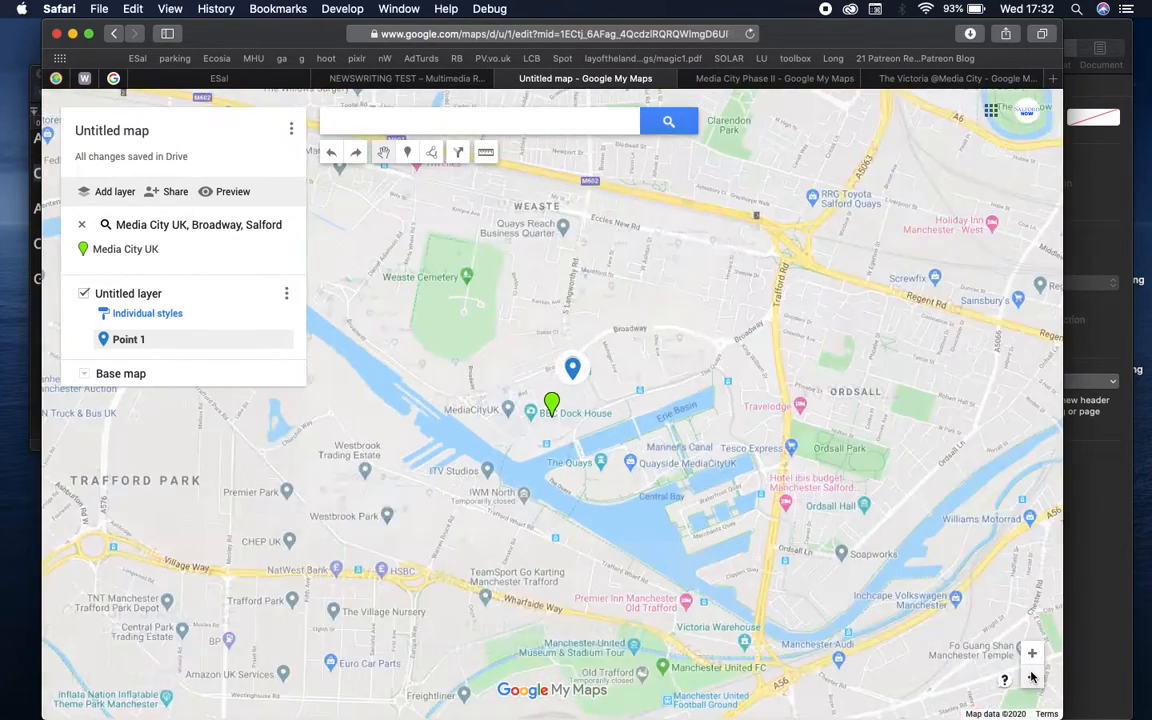
{"action": "left_click", "coordinate": [1032, 677]}
{"action": "left_click", "coordinate": [1032, 677]}
{"action": "left_click", "coordinate": [1032, 677]}
{"action": "left_click", "coordinate": [1032, 677]}
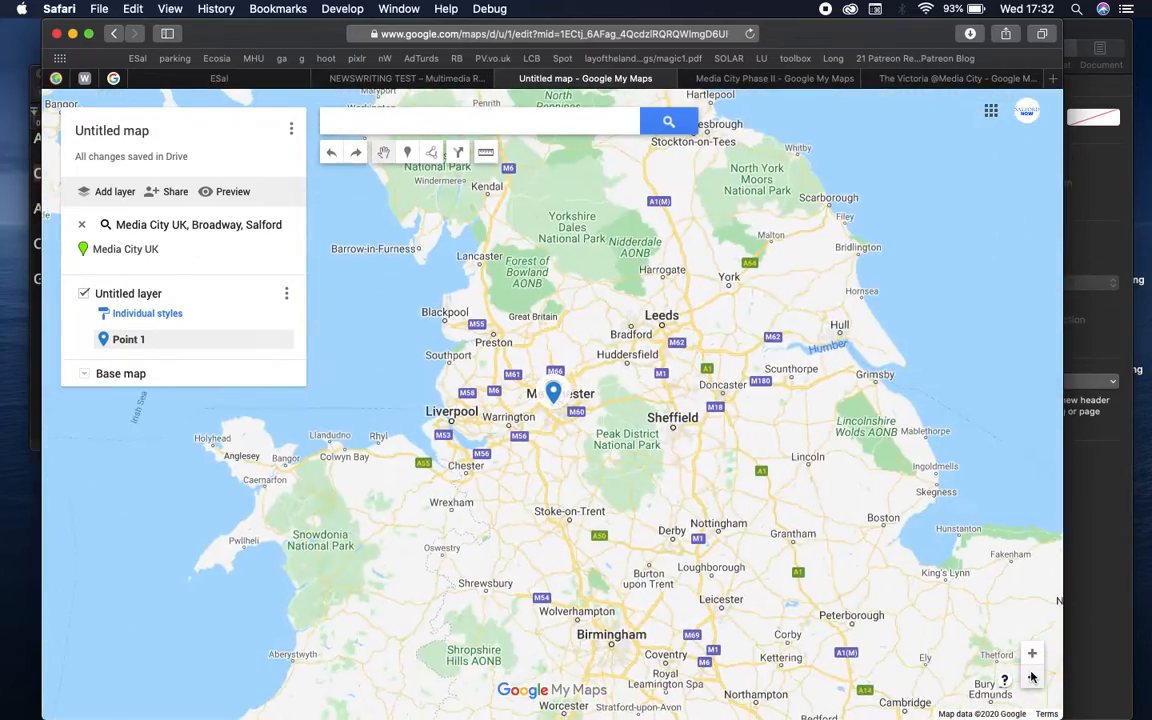
{"action": "left_click", "coordinate": [1033, 655]}
{"action": "left_click", "coordinate": [1033, 655]}
{"action": "left_click", "coordinate": [1033, 655]}
{"action": "left_click", "coordinate": [1033, 655]}
{"action": "left_click", "coordinate": [1033, 655]}
{"action": "left_click", "coordinate": [1033, 655]}
{"action": "left_click", "coordinate": [1033, 655]}
{"action": "left_click", "coordinate": [1033, 655]}
{"action": "left_click", "coordinate": [1033, 655]}
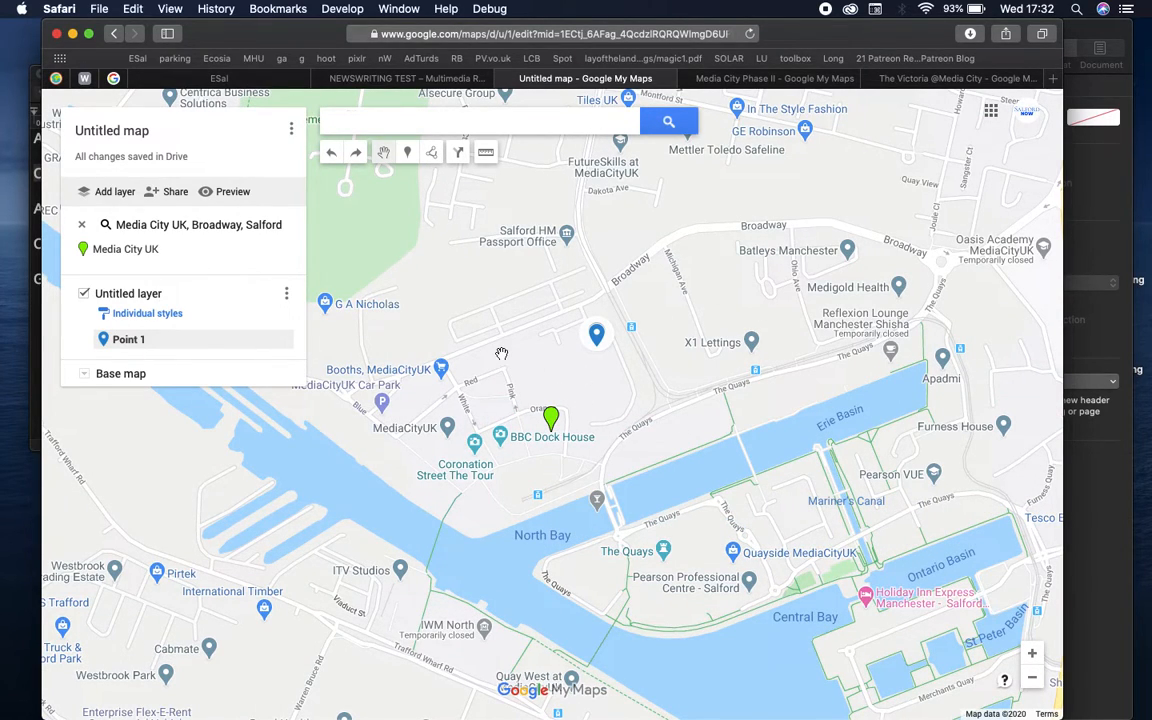
- Switch the Untitled map's base map to satellite imagery and inspect the building plots around Media City UK
{"action": "left_click", "coordinate": [85, 374]}
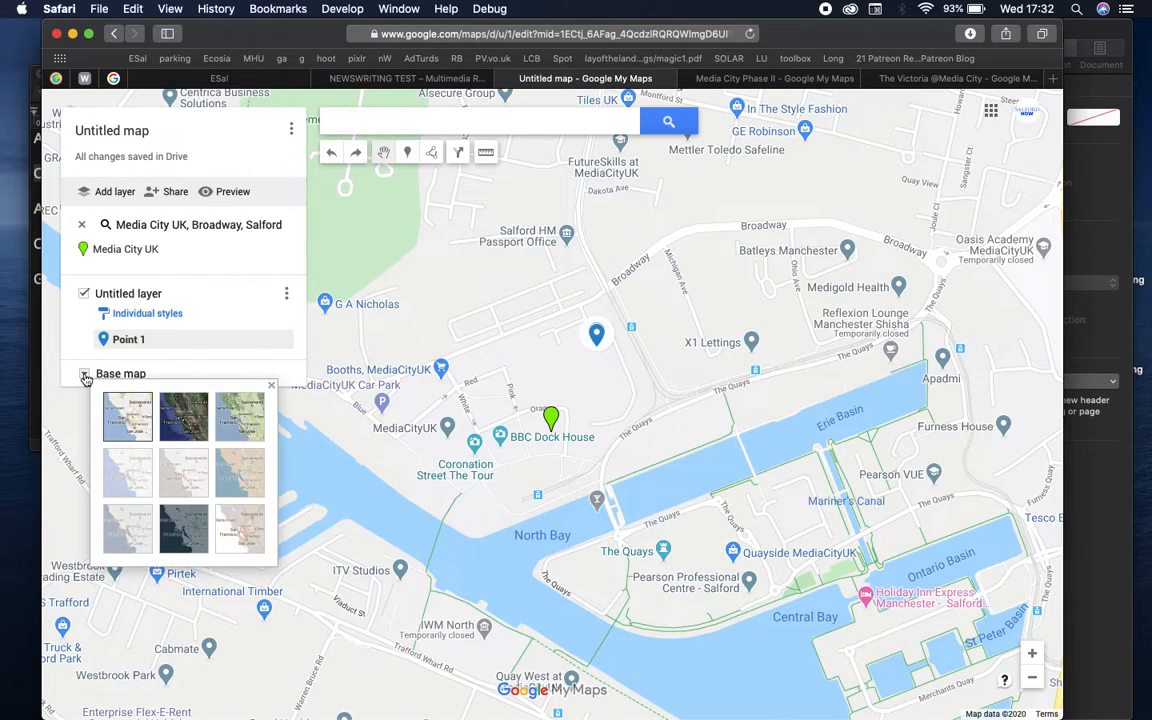
{"action": "left_click", "coordinate": [184, 413]}
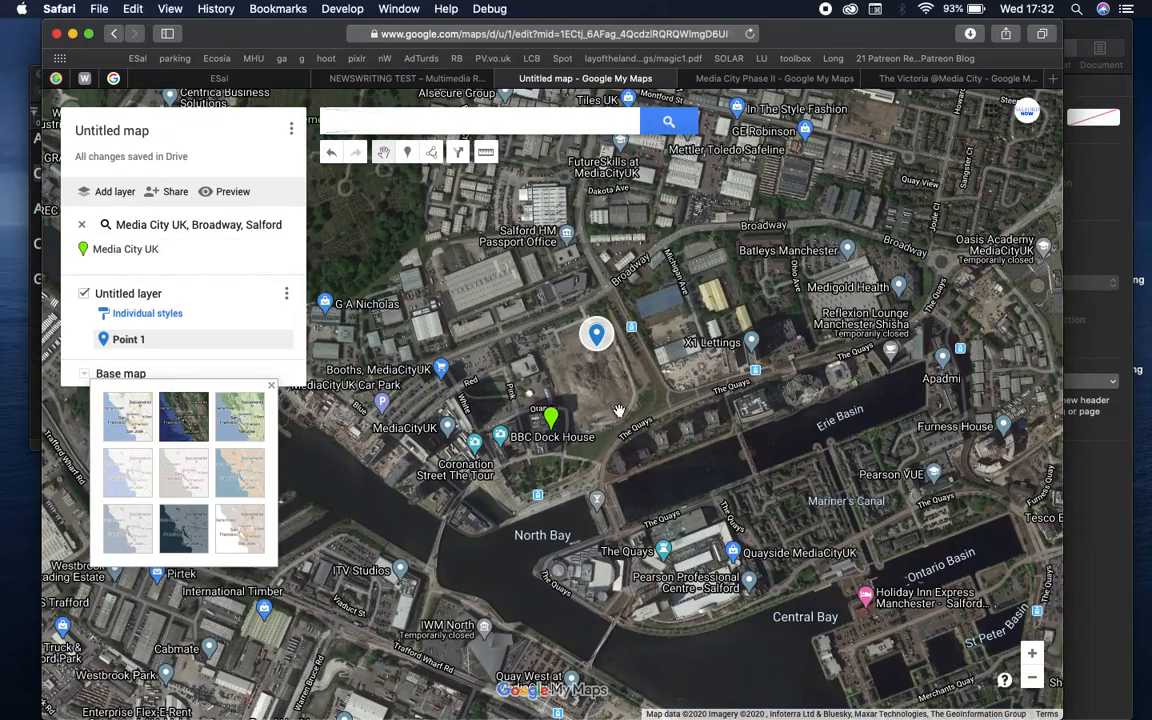
{"action": "scroll", "coordinate": [619, 411], "scroll_direction": "up", "scroll_amount": 5}
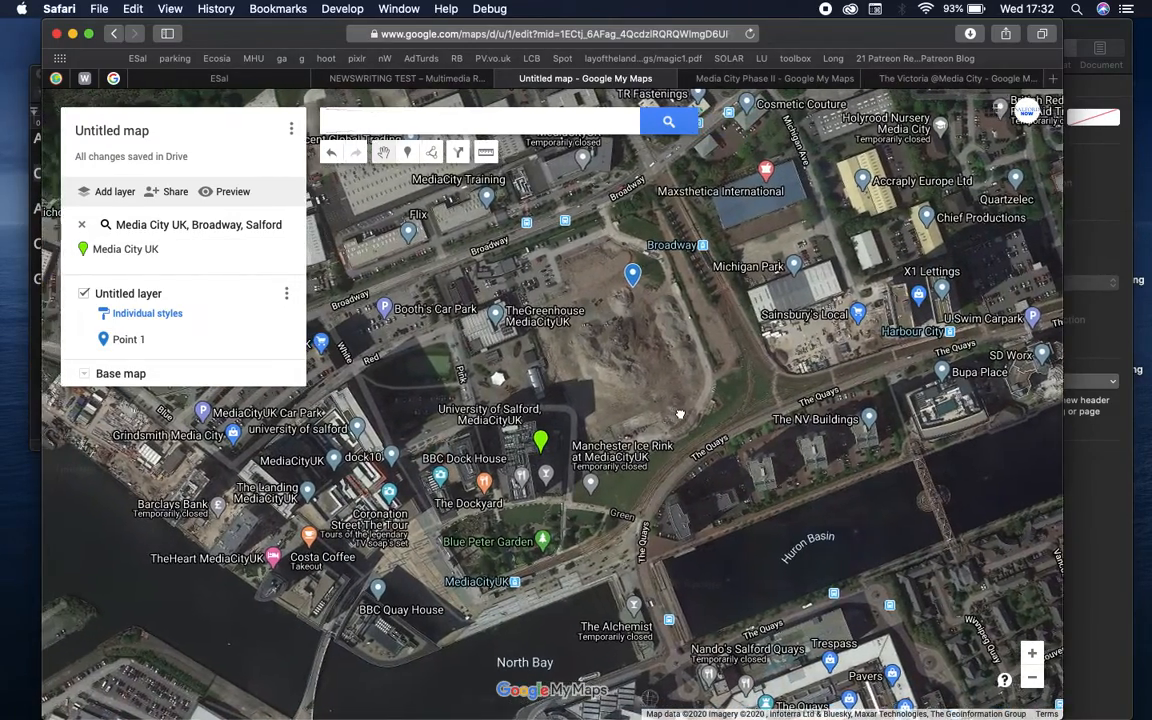
{"action": "mouse_move", "coordinate": [680, 413]}
{"action": "left_mouse_down"}
{"action": "mouse_move", "coordinate": [769, 427]}
{"action": "mouse_move", "coordinate": [795, 384]}
{"action": "left_mouse_up"}
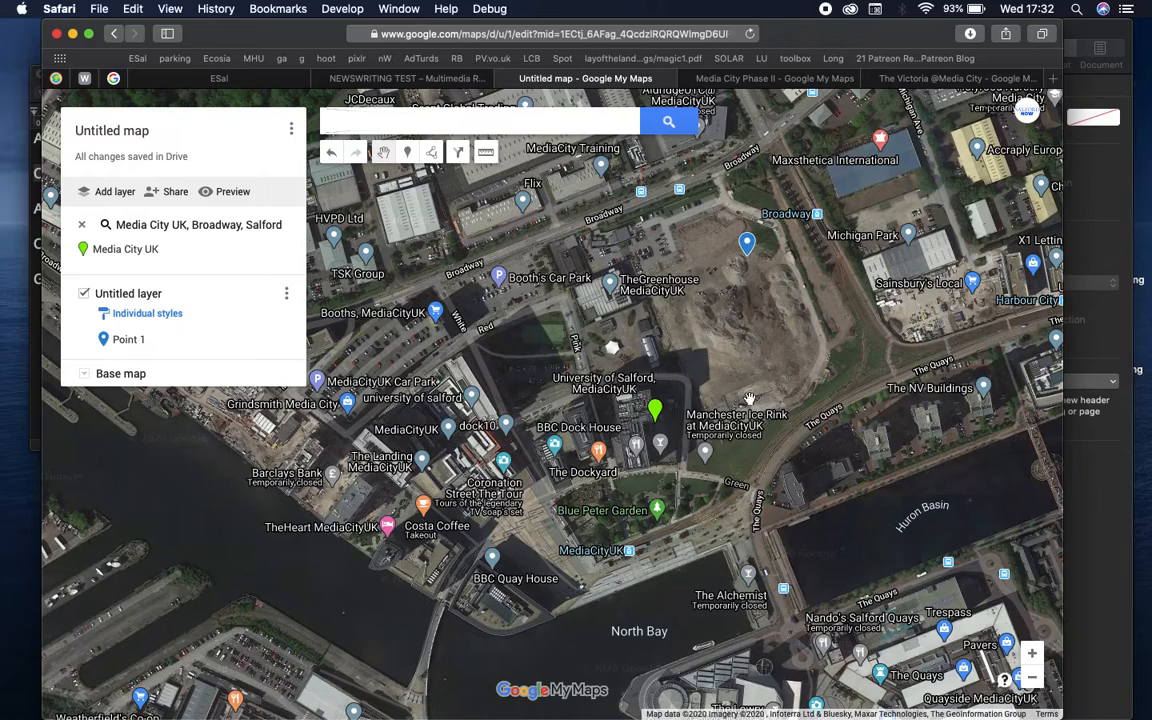
- Delete the Point 1 marker and place a new marker in the middle of the cleared ground south of Broadway
{"action": "left_click", "coordinate": [746, 245]}
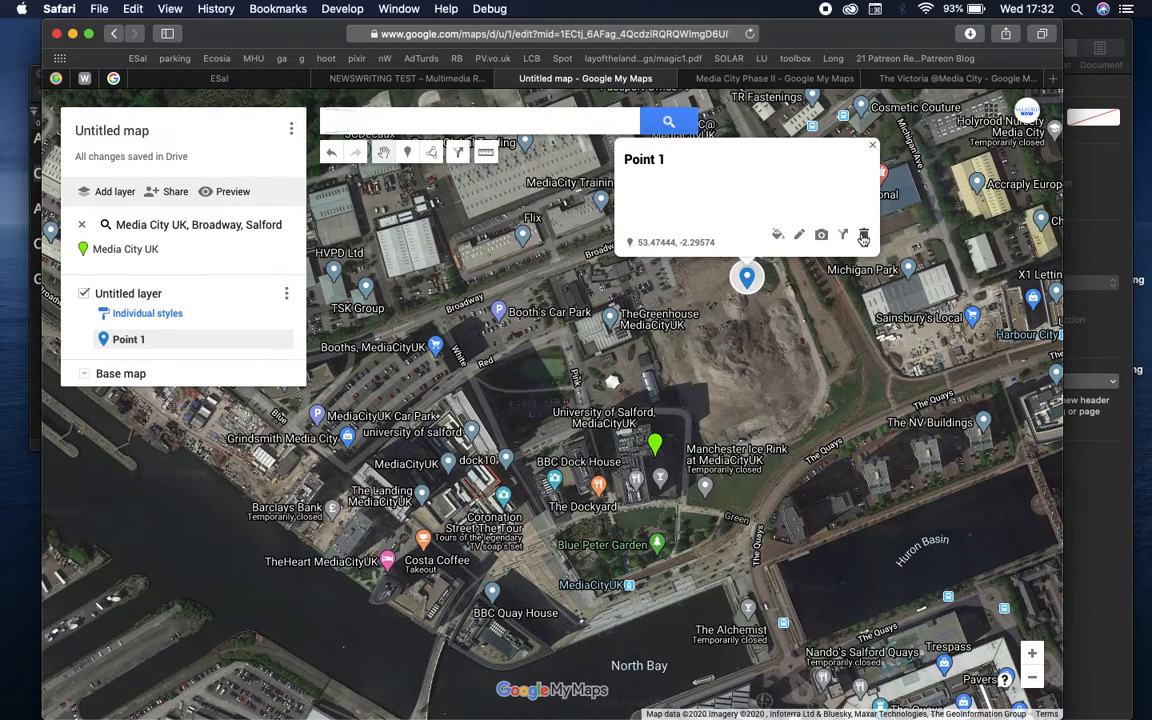
{"action": "left_click", "coordinate": [864, 236]}
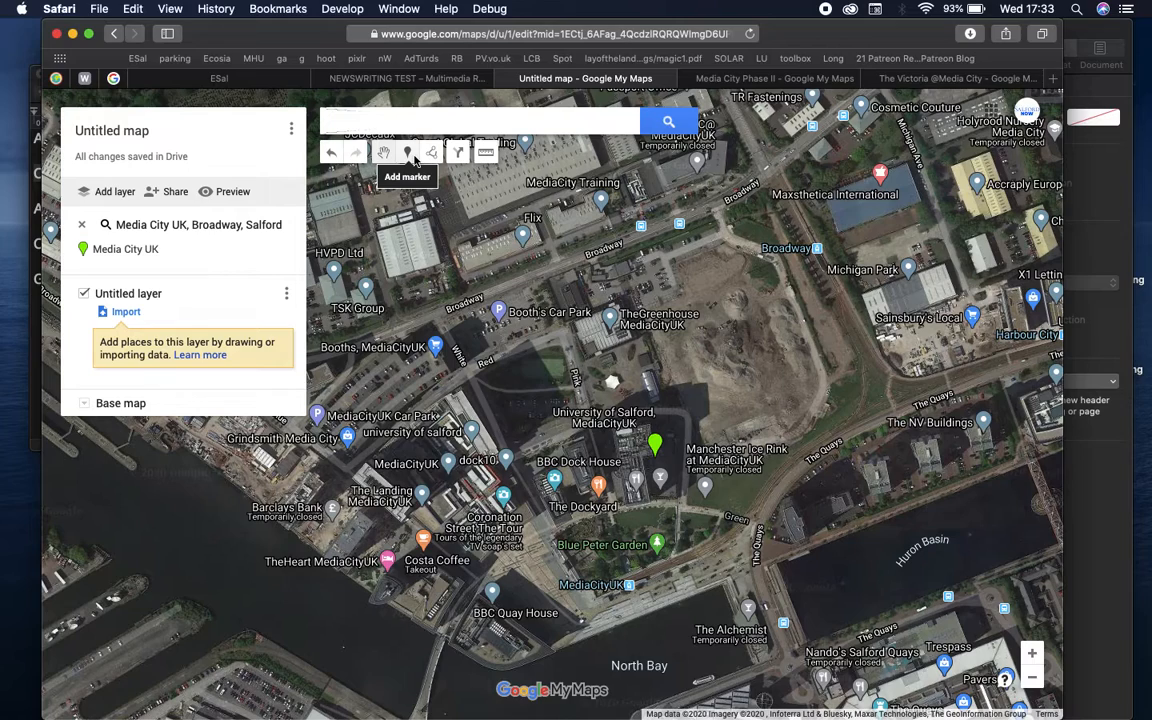
{"action": "left_click", "coordinate": [413, 157]}
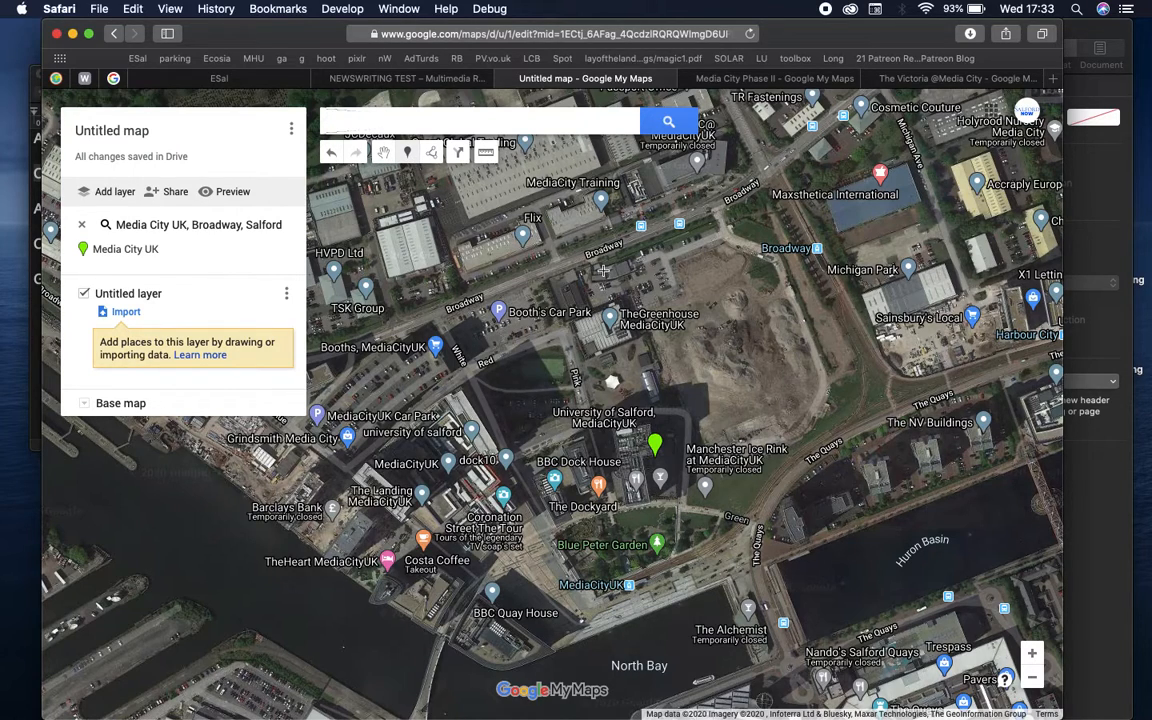
{"action": "left_click", "coordinate": [745, 345]}
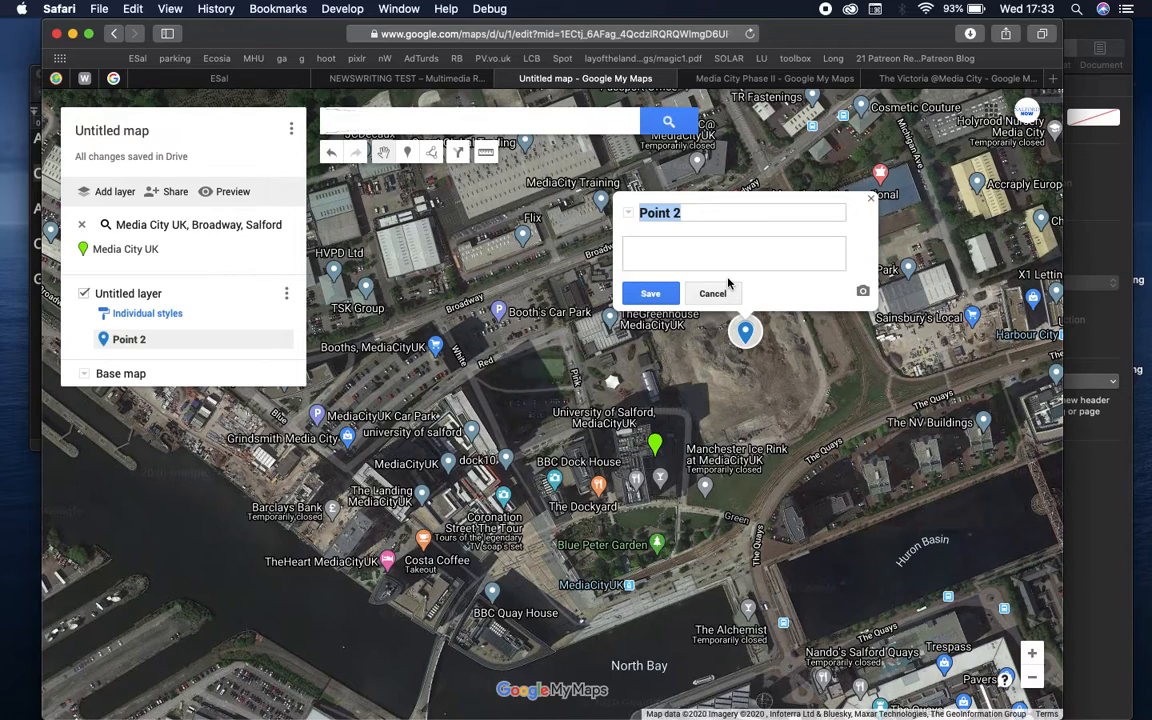
- Title the new marker "New hotel will be built here", give it a placeholder description of repeated "sdf", and save it
{"action": "type", "text": "Ho"}
{"action": "type", "text": "New"}
{"action": "double_click", "coordinate": [685, 212]}
{"action": "type", "text": "hotel"}
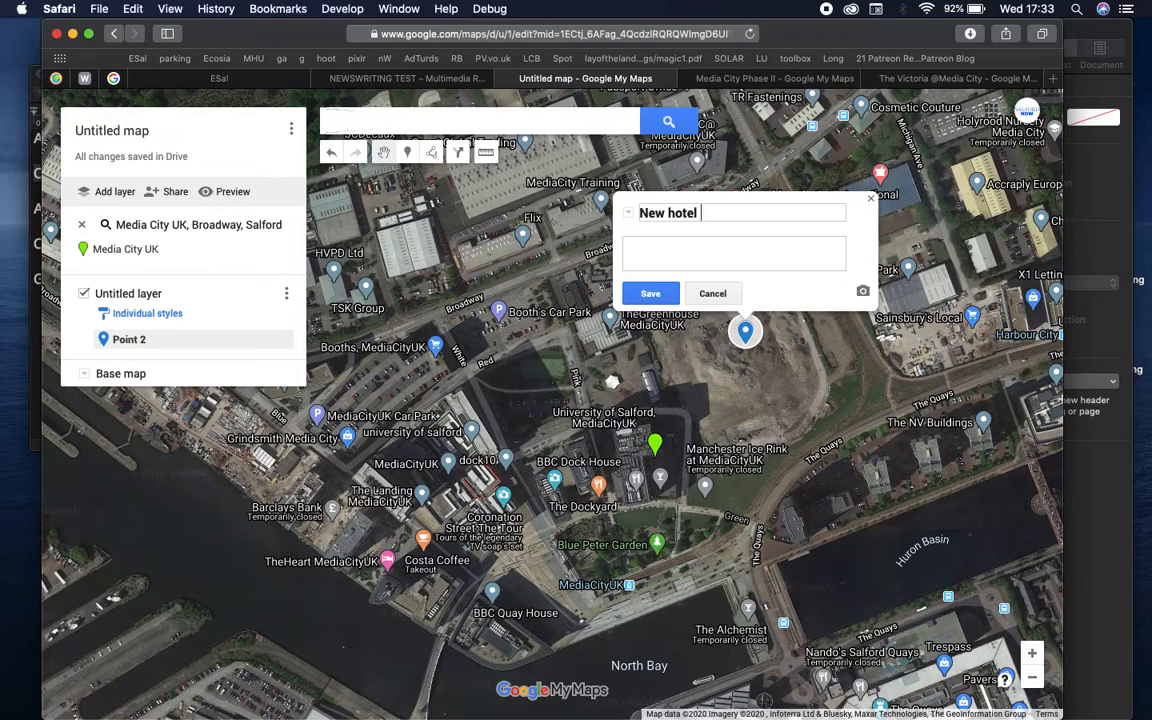
{"action": "type", "text": "will be built here"}
{"action": "left_click", "coordinate": [709, 263]}
{"action": "type", "text": "sdf"}
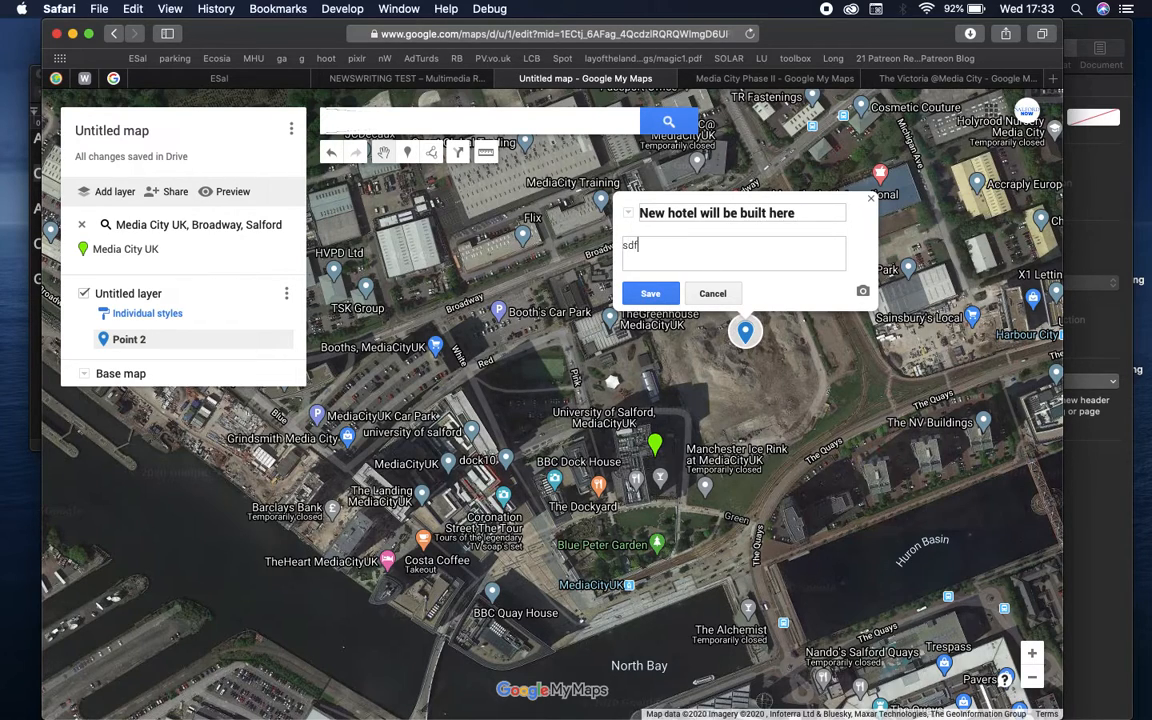
{"action": "type", "text": " sdf sdf sdf sdf sdf sd f"}
{"action": "key", "text": "Return"}
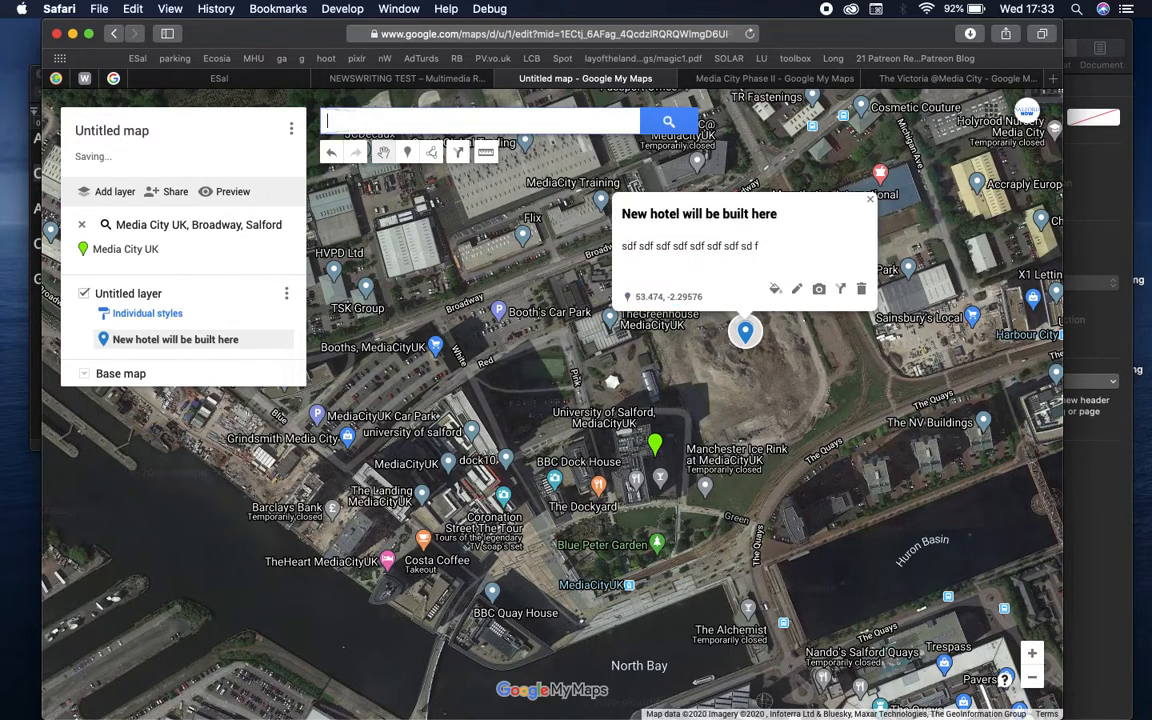
{"action": "type", "text": "sdf sd"}
{"action": "left_click", "coordinate": [725, 183]}
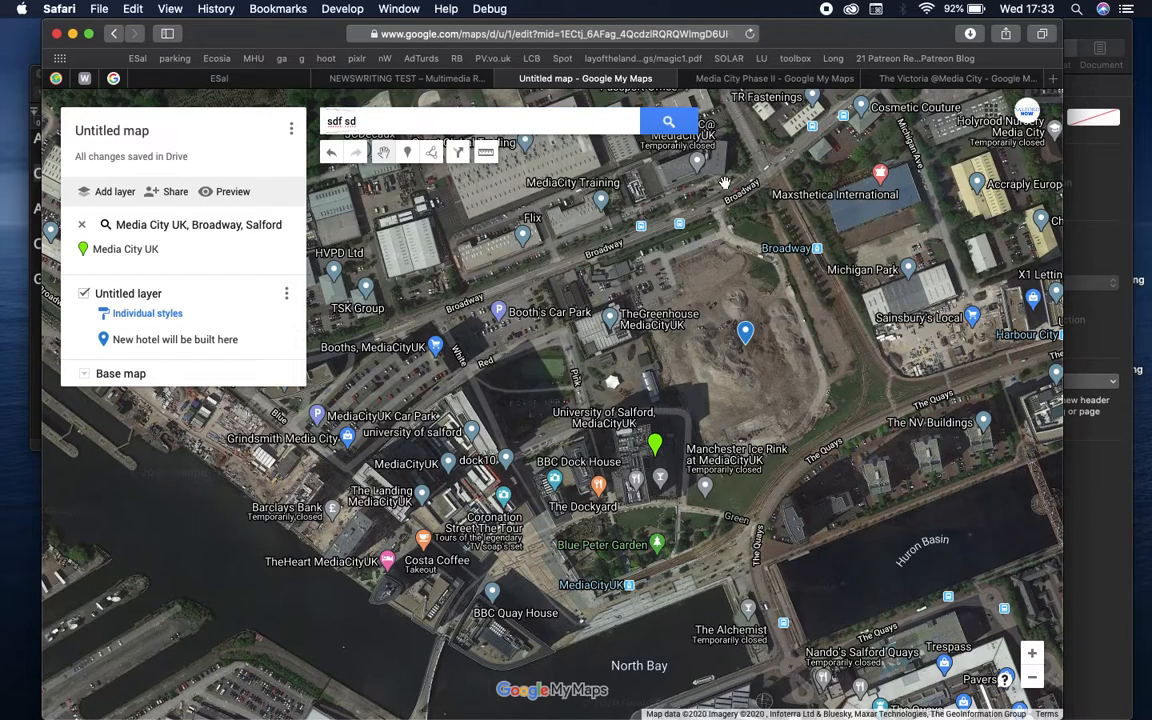
- Reopen the hotel marker for editing, highlight its description text and save the marker
{"action": "left_click", "coordinate": [745, 332]}
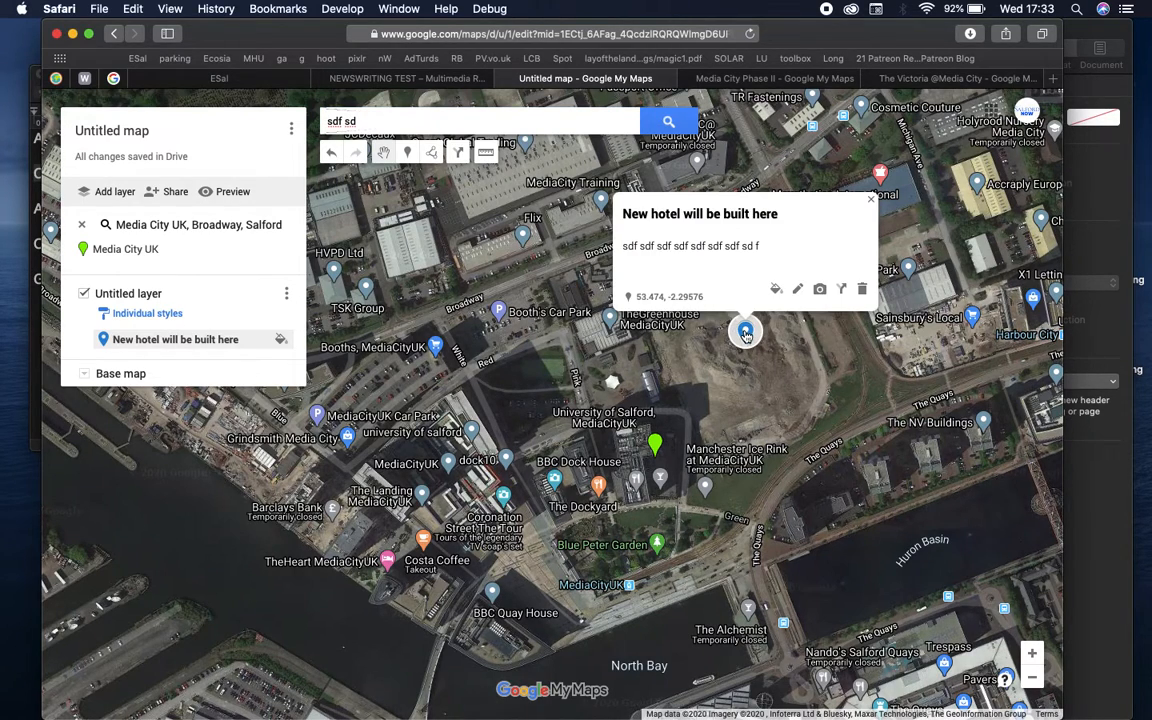
{"action": "left_click", "coordinate": [797, 289]}
{"action": "triple_click", "coordinate": [779, 244]}
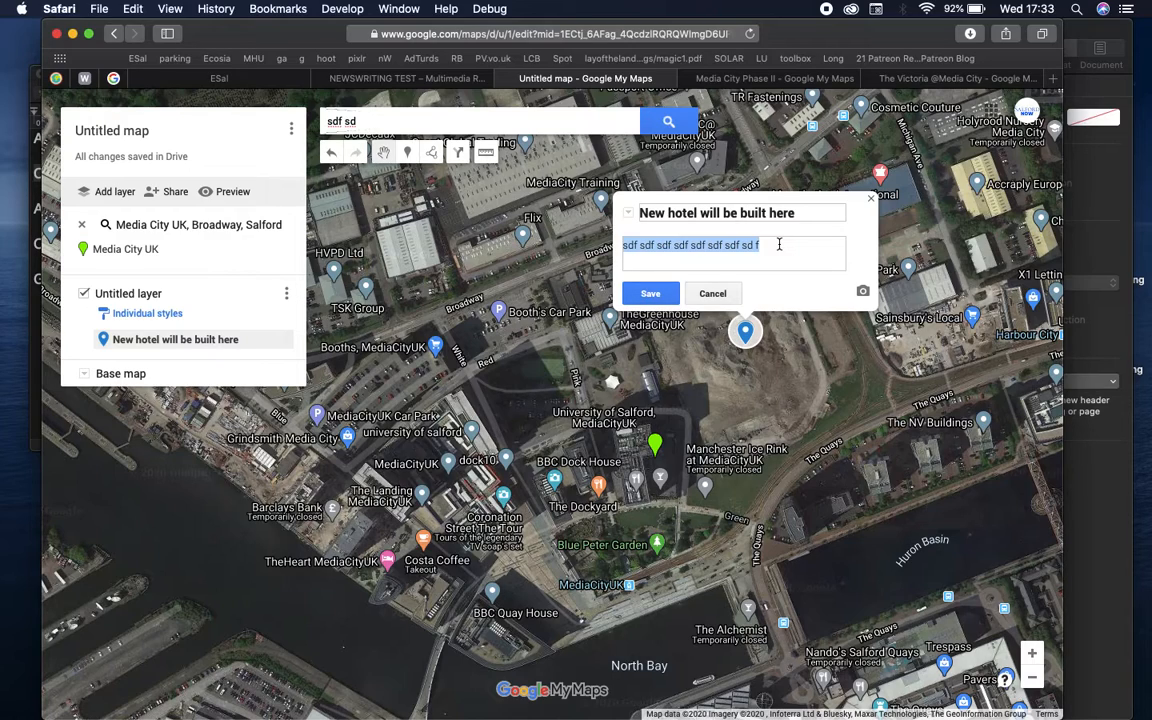
{"action": "left_click", "coordinate": [655, 293]}
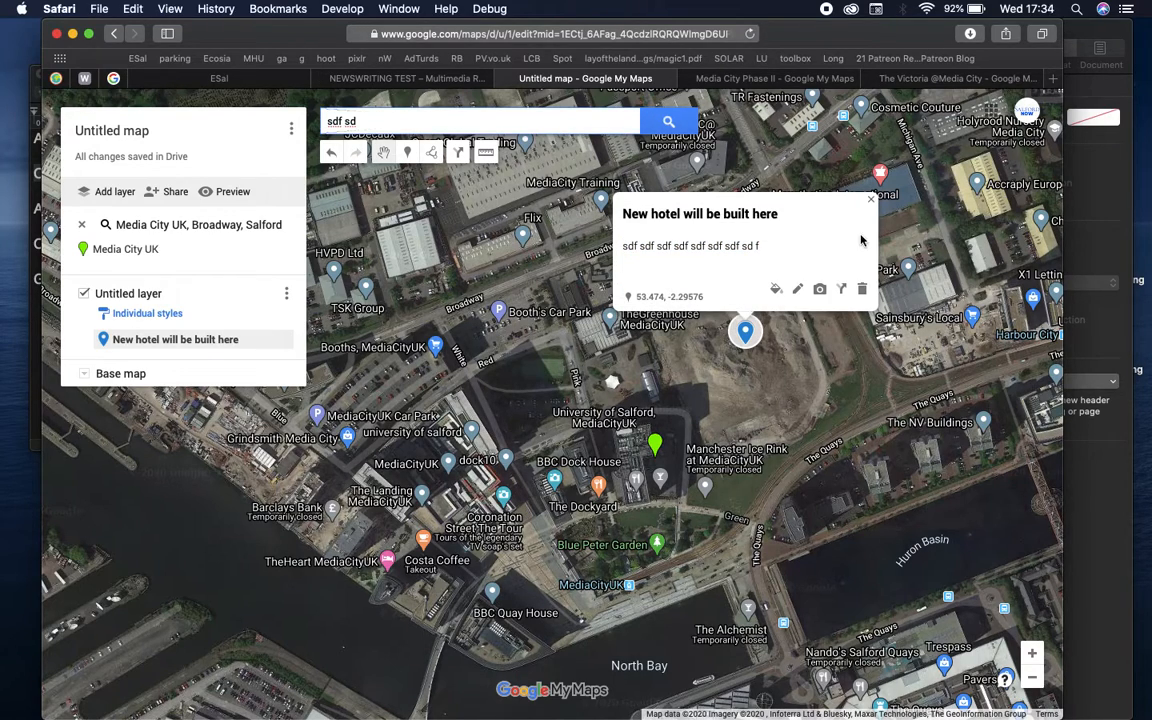
- Reopen the hotel marker and add the Senriver Hotel photo of the white tower from a Google image search for "hotel"
{"action": "left_click", "coordinate": [870, 199]}
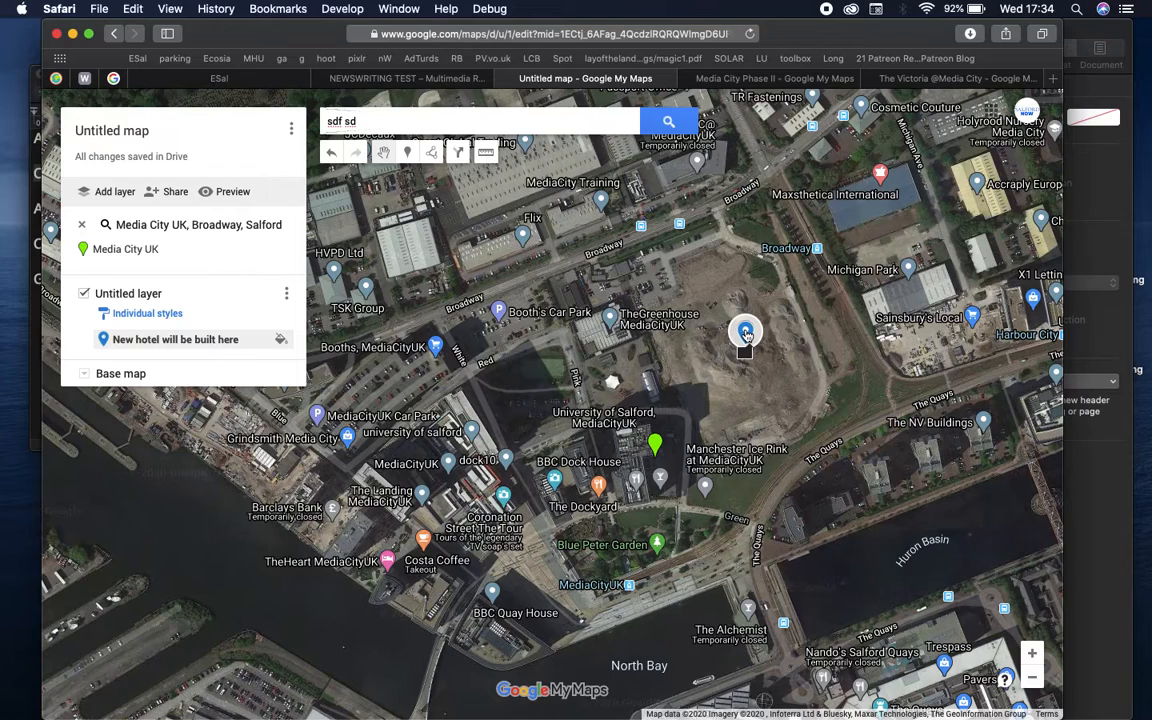
{"action": "left_click", "coordinate": [746, 334]}
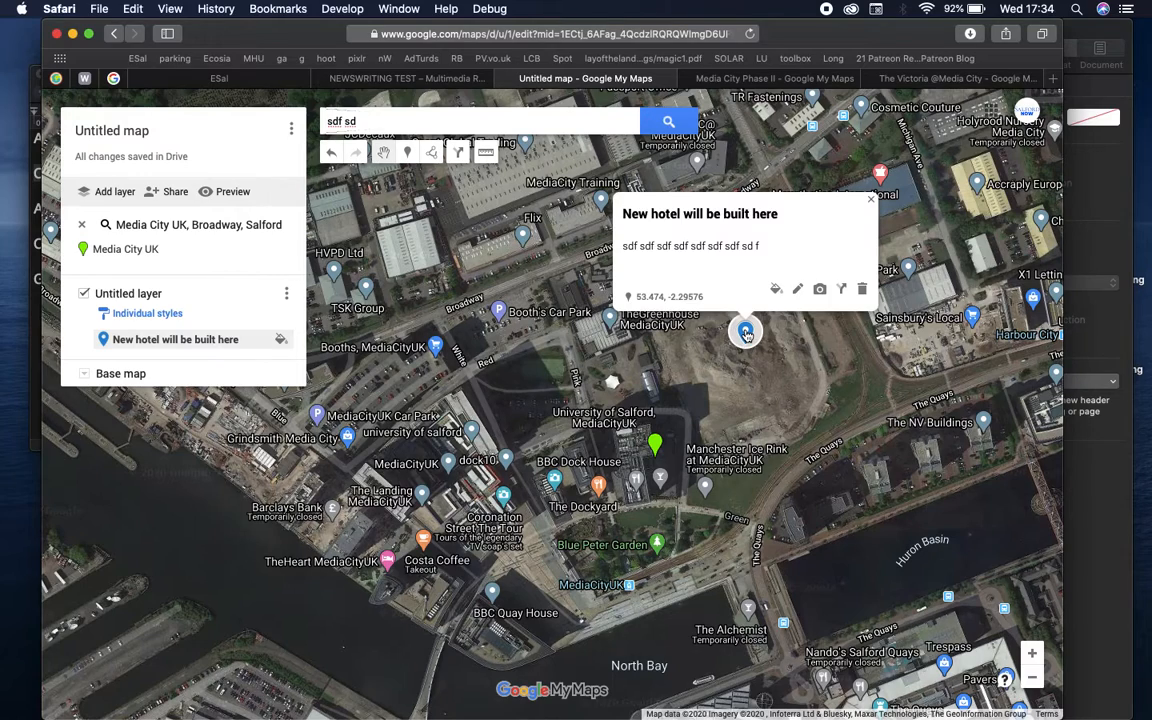
{"action": "left_click", "coordinate": [820, 291]}
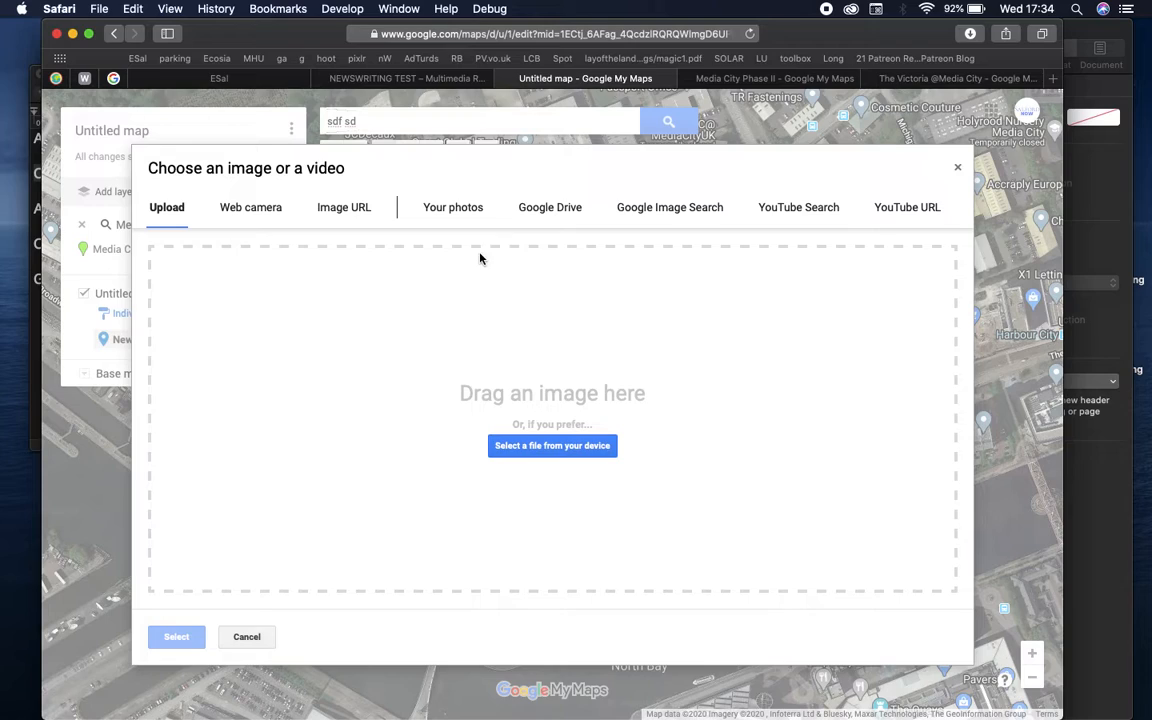
{"action": "left_click", "coordinate": [655, 217]}
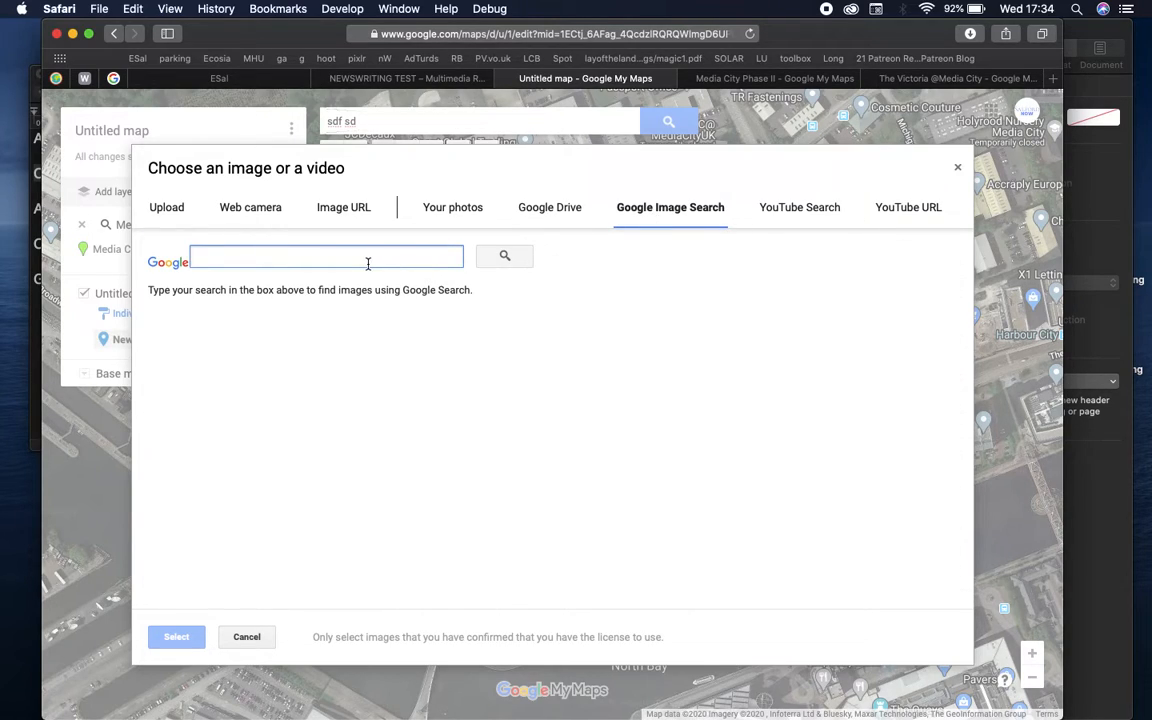
{"action": "type", "text": "hotel"}
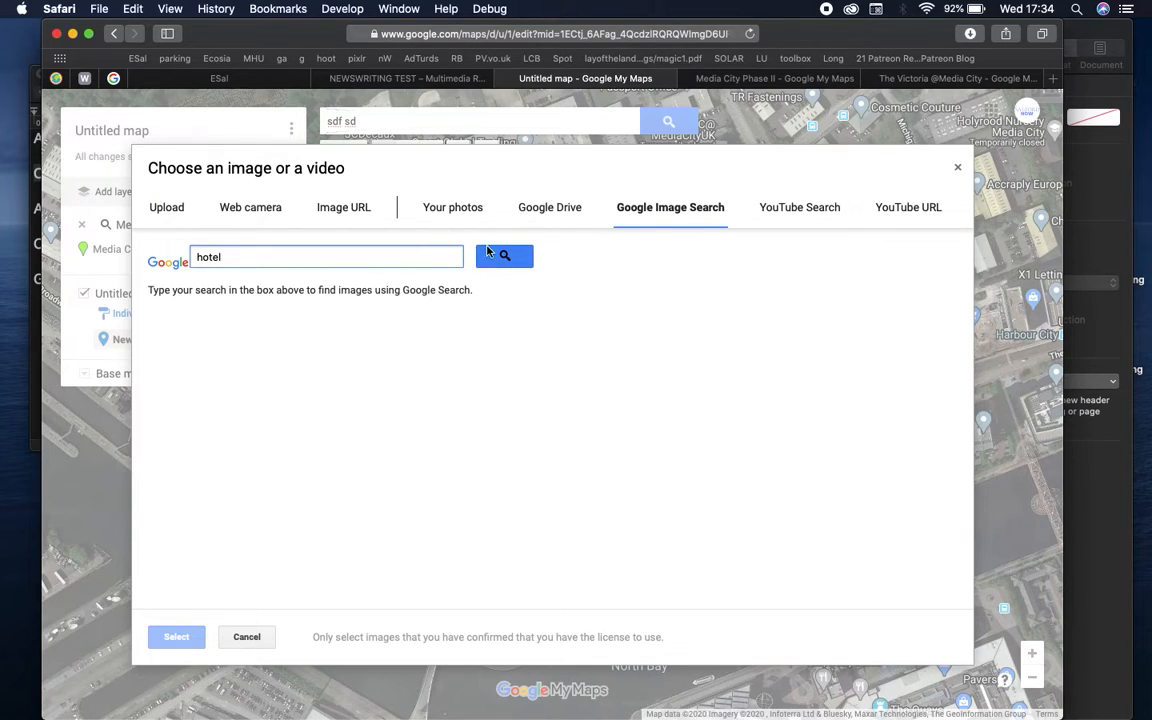
{"action": "left_click", "coordinate": [488, 253]}
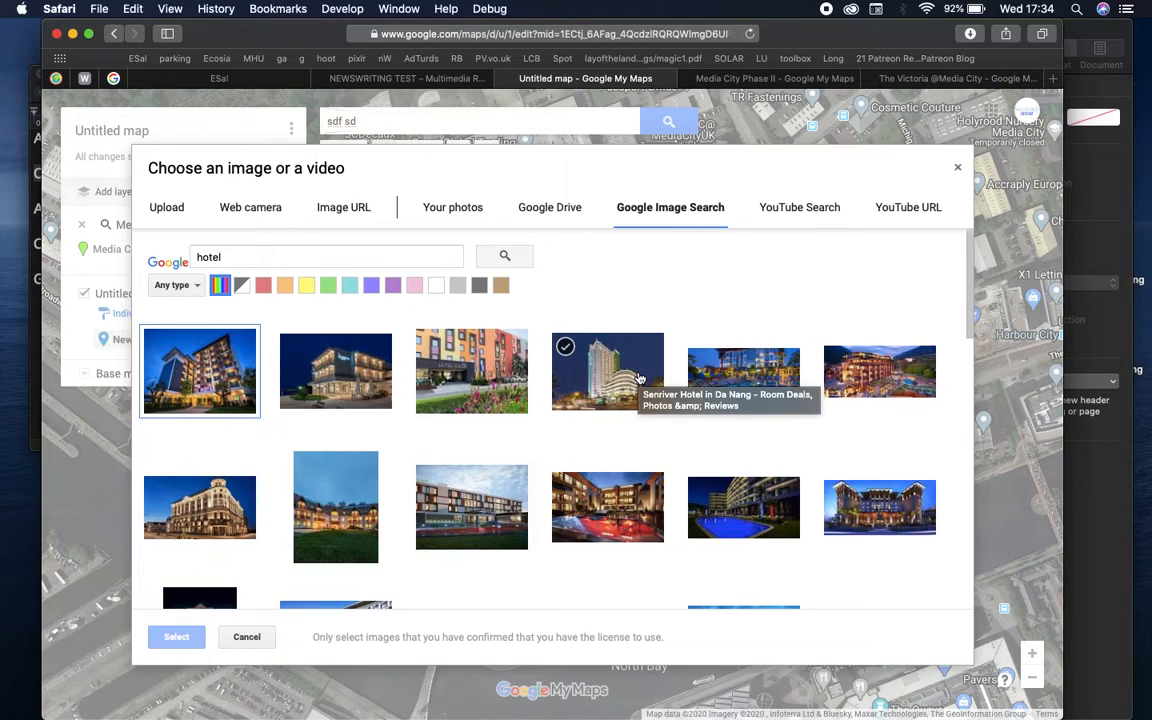
{"action": "left_click", "coordinate": [386, 252]}
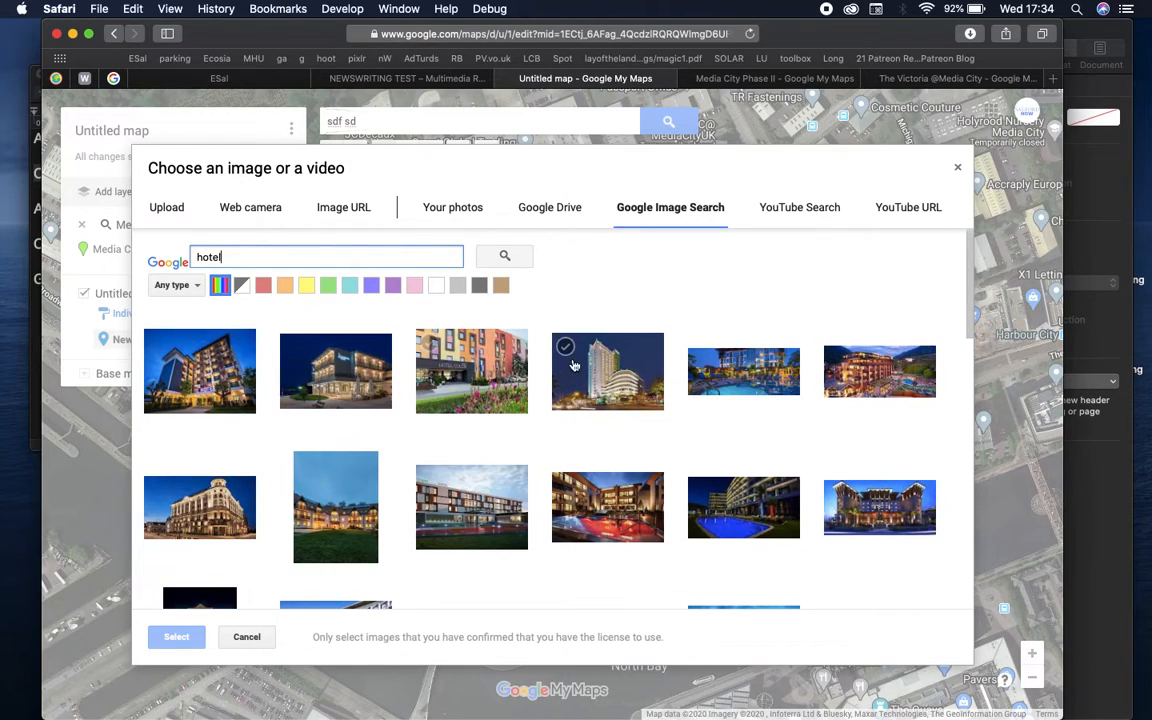
{"action": "left_click", "coordinate": [602, 369]}
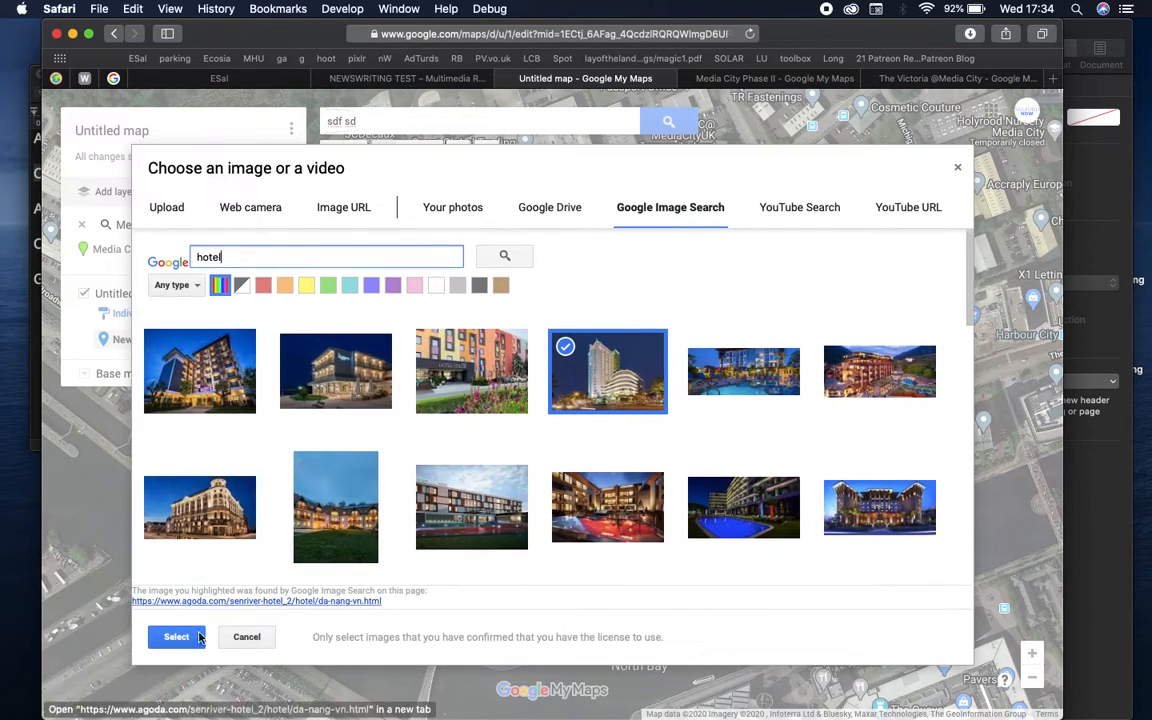
{"action": "left_click", "coordinate": [182, 641]}
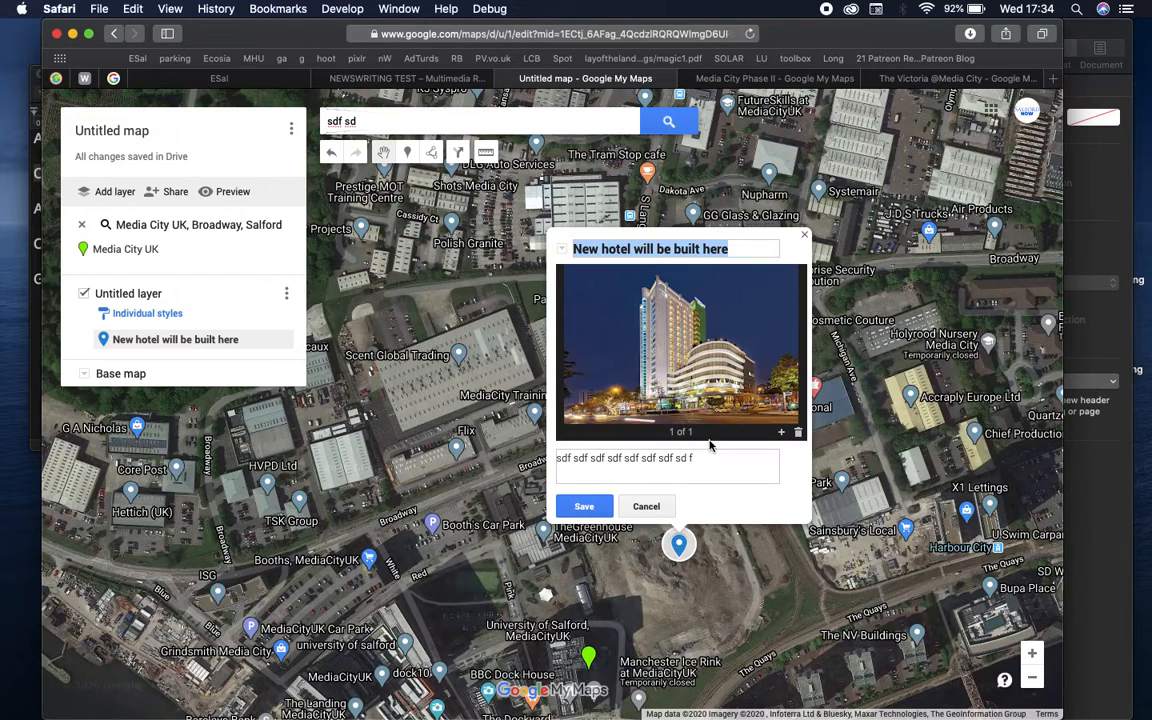
- Add a second image to the hotel marker, the low lit hotel building at night from the "hotel" image results
{"action": "left_click", "coordinate": [781, 434]}
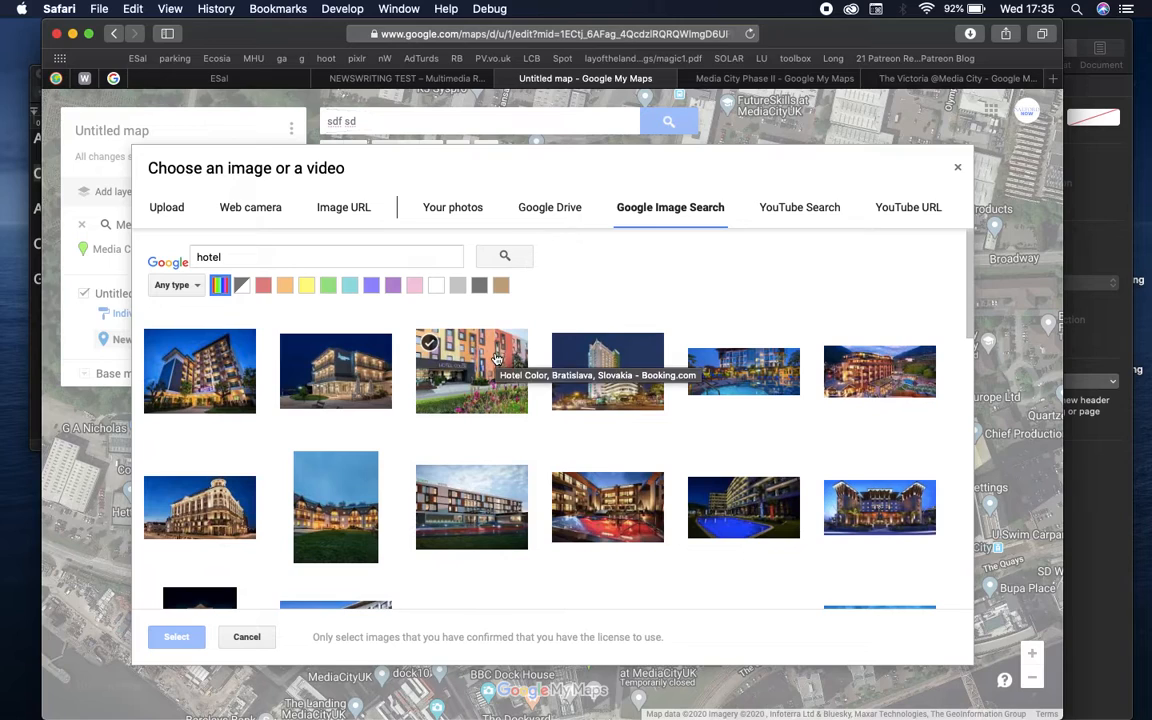
{"action": "left_click", "coordinate": [335, 372]}
{"action": "left_click", "coordinate": [226, 377]}
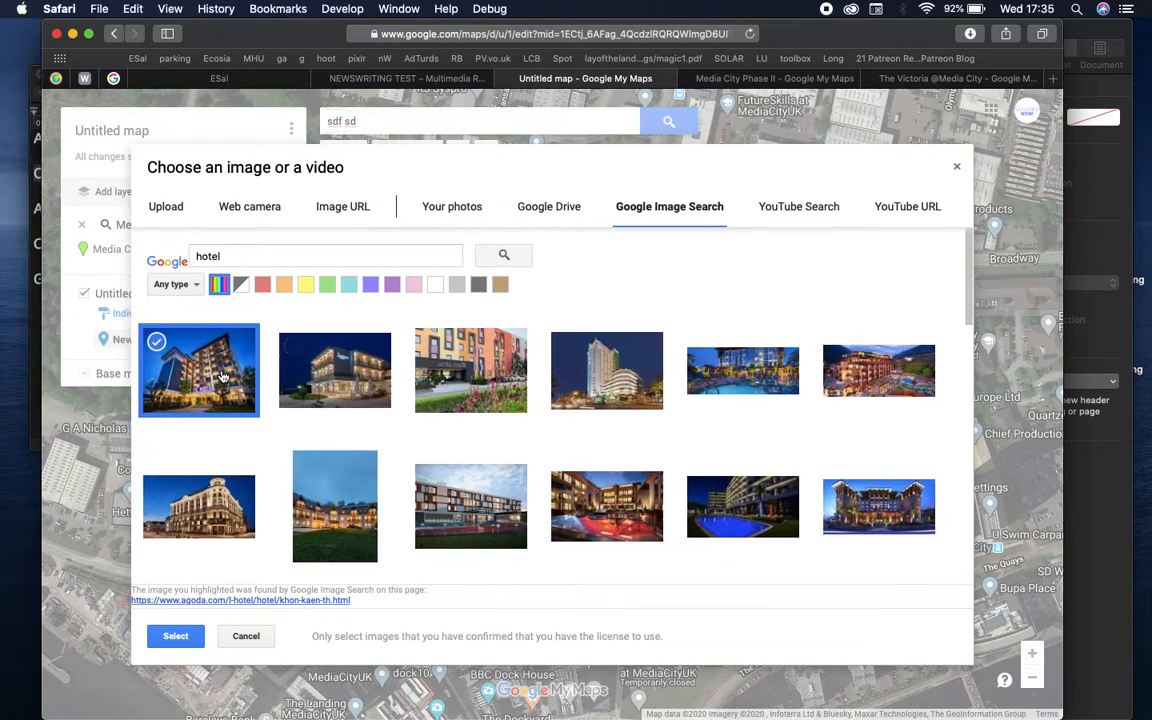
{"action": "left_click", "coordinate": [313, 373]}
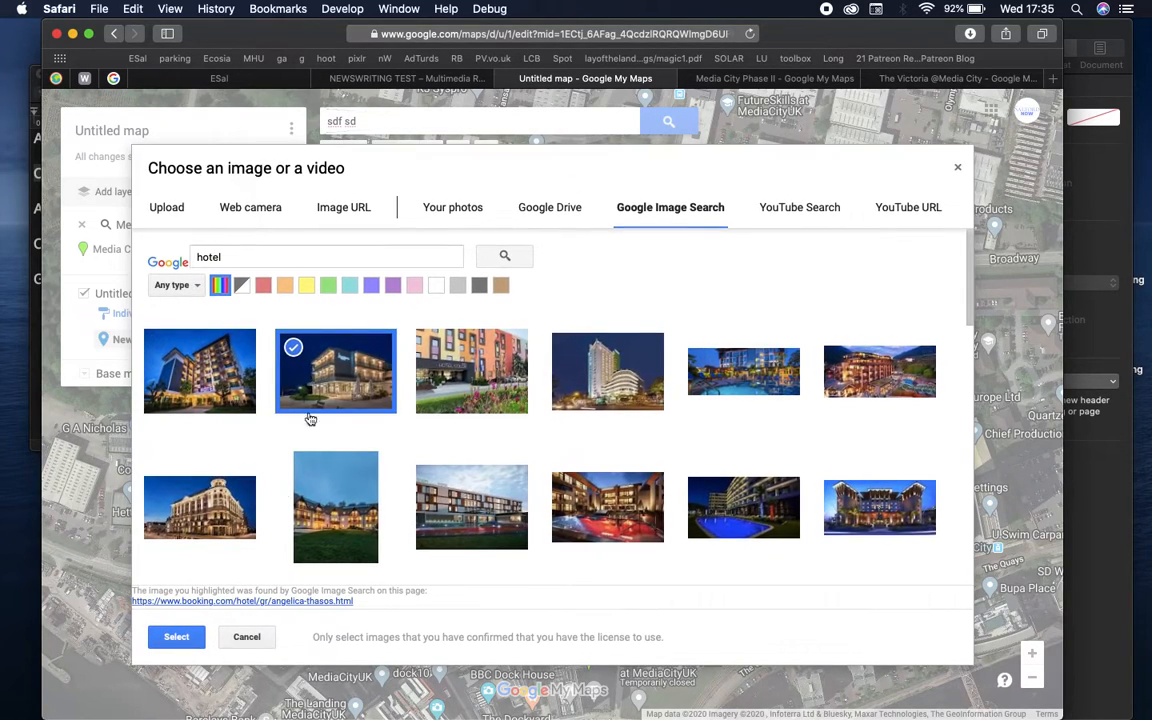
{"action": "left_click", "coordinate": [177, 637]}
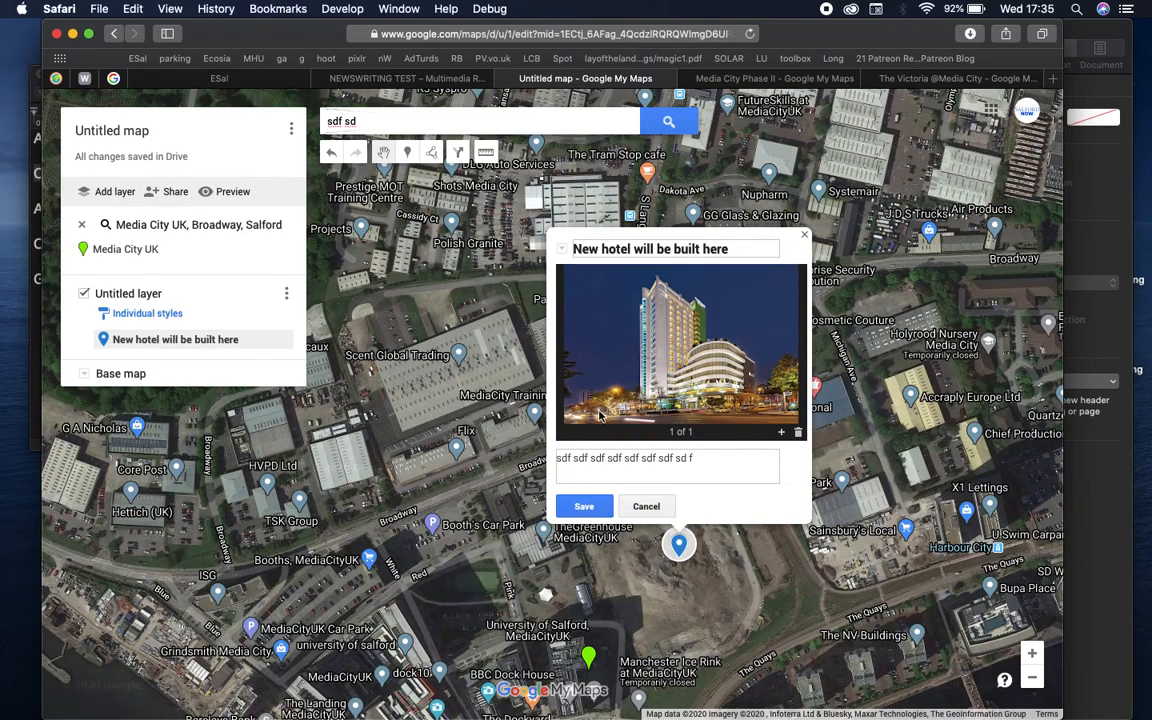
- Search YouTube for "hotel" and add the video "DJ Project - Hotel (Official Video)" to the hotel marker
{"action": "left_click", "coordinate": [782, 430]}
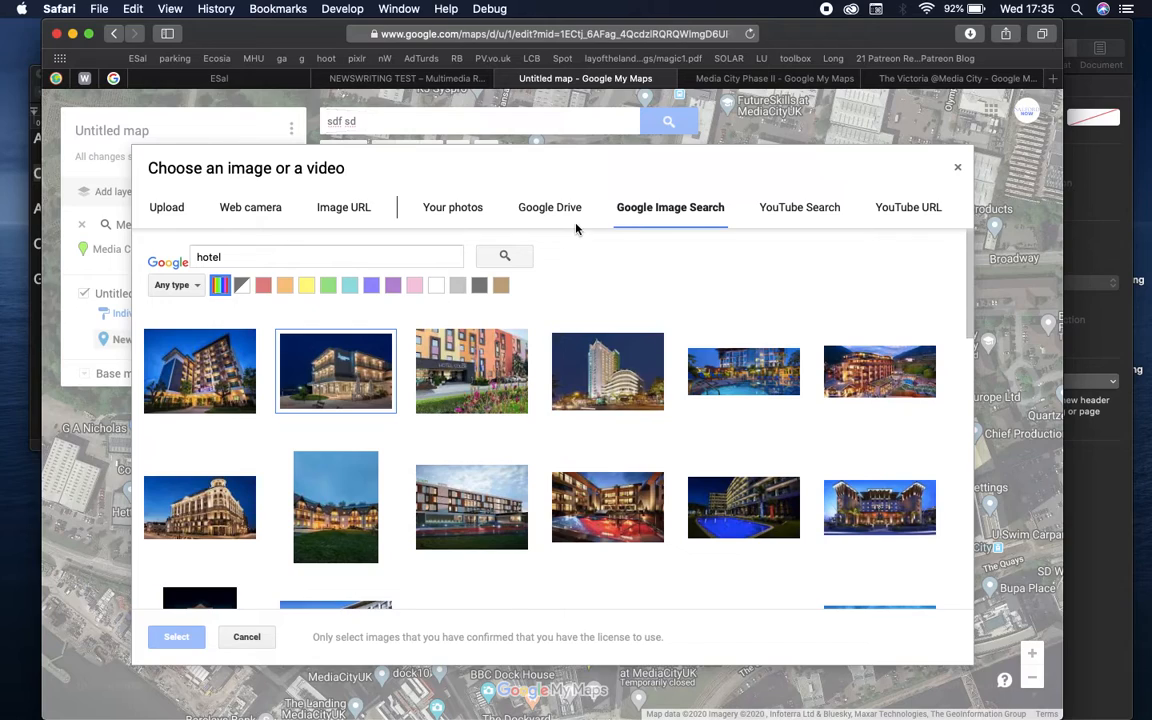
{"action": "left_click", "coordinate": [794, 209]}
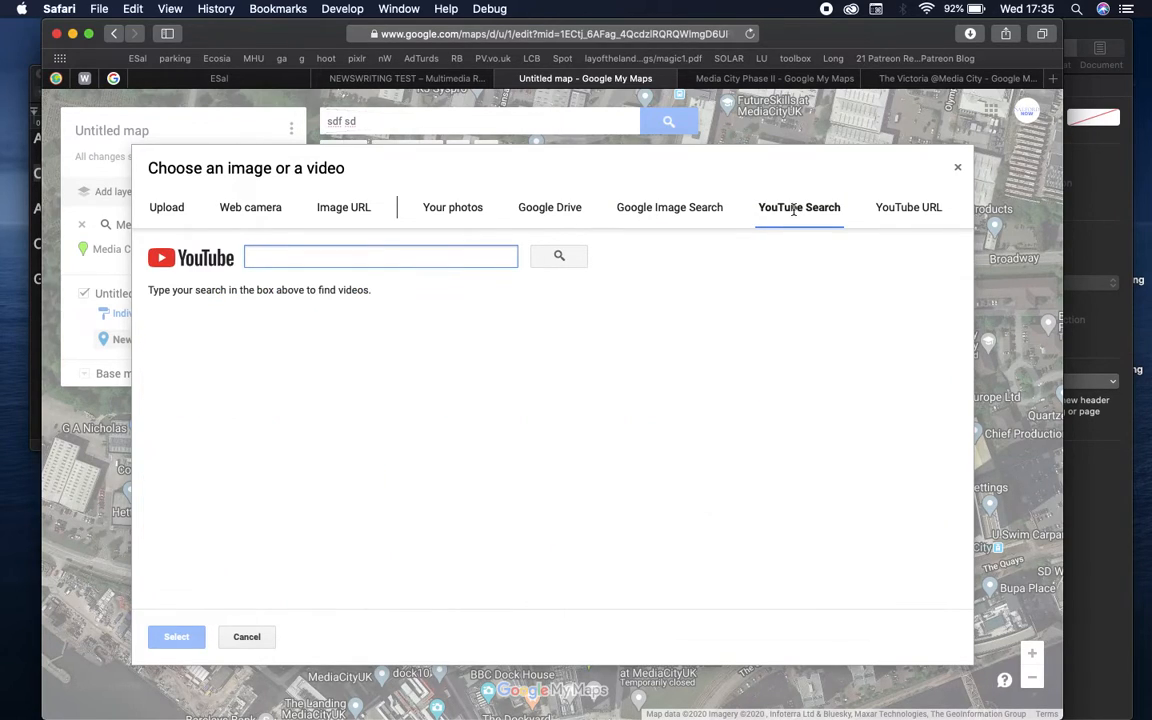
{"action": "type", "text": "hotel"}
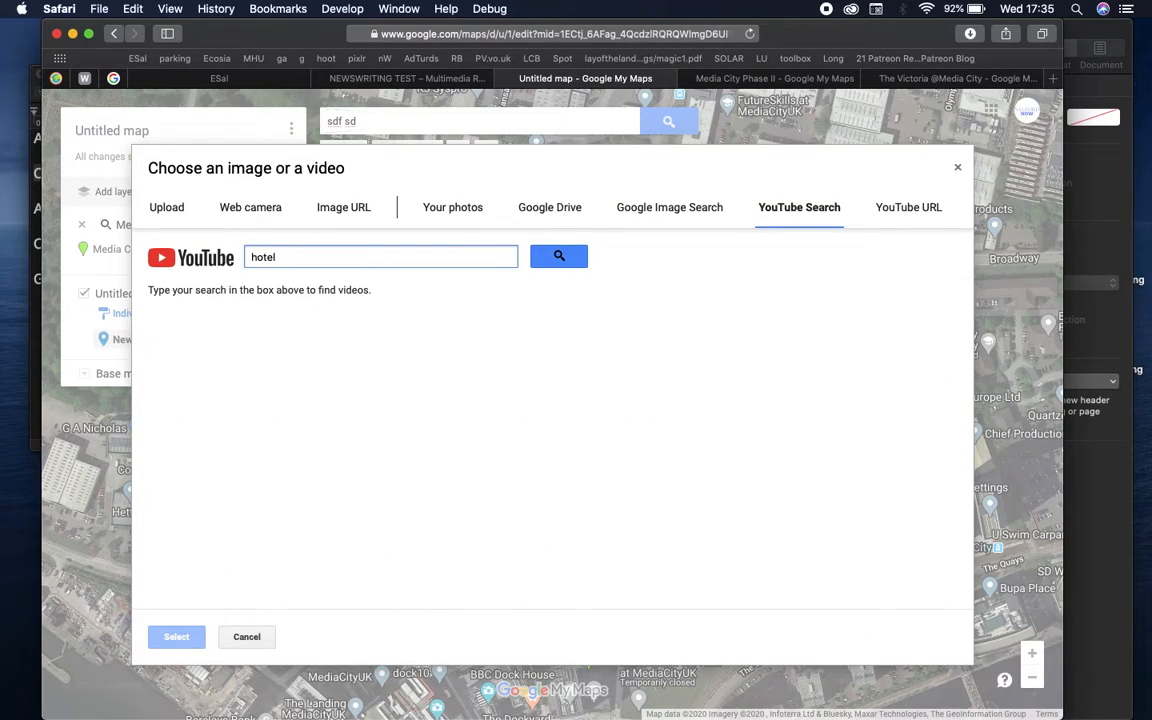
{"action": "left_click", "coordinate": [564, 259]}
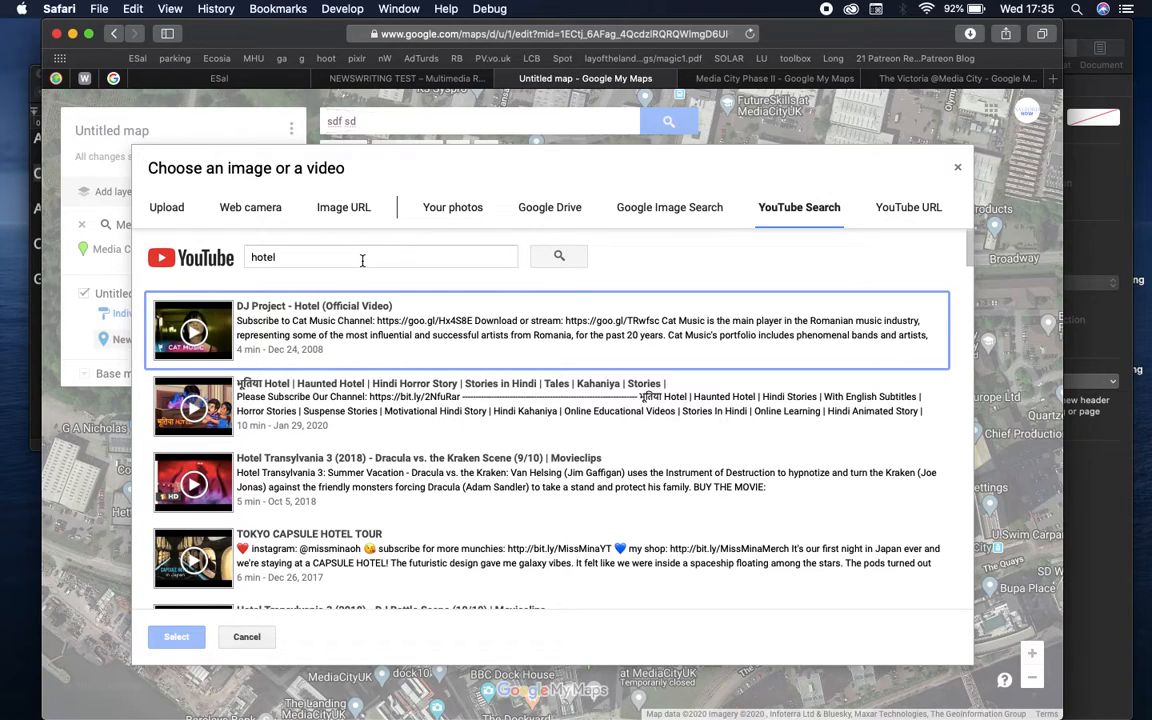
{"action": "left_click", "coordinate": [276, 306]}
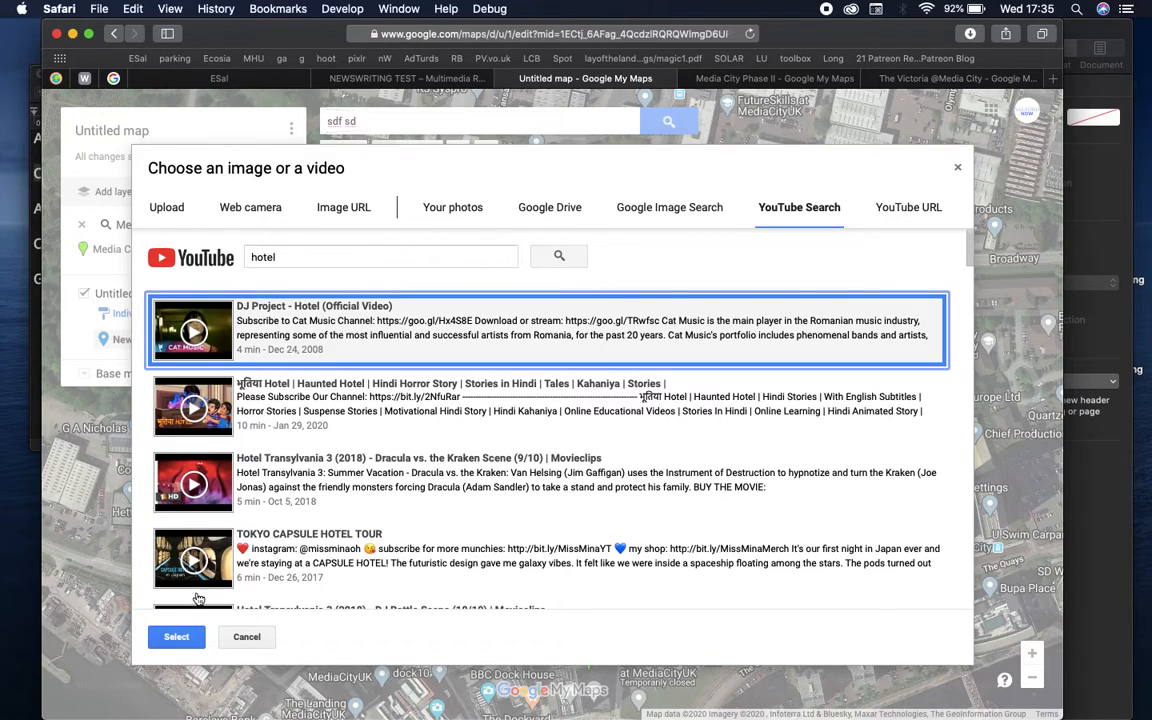
{"action": "left_click", "coordinate": [176, 637]}
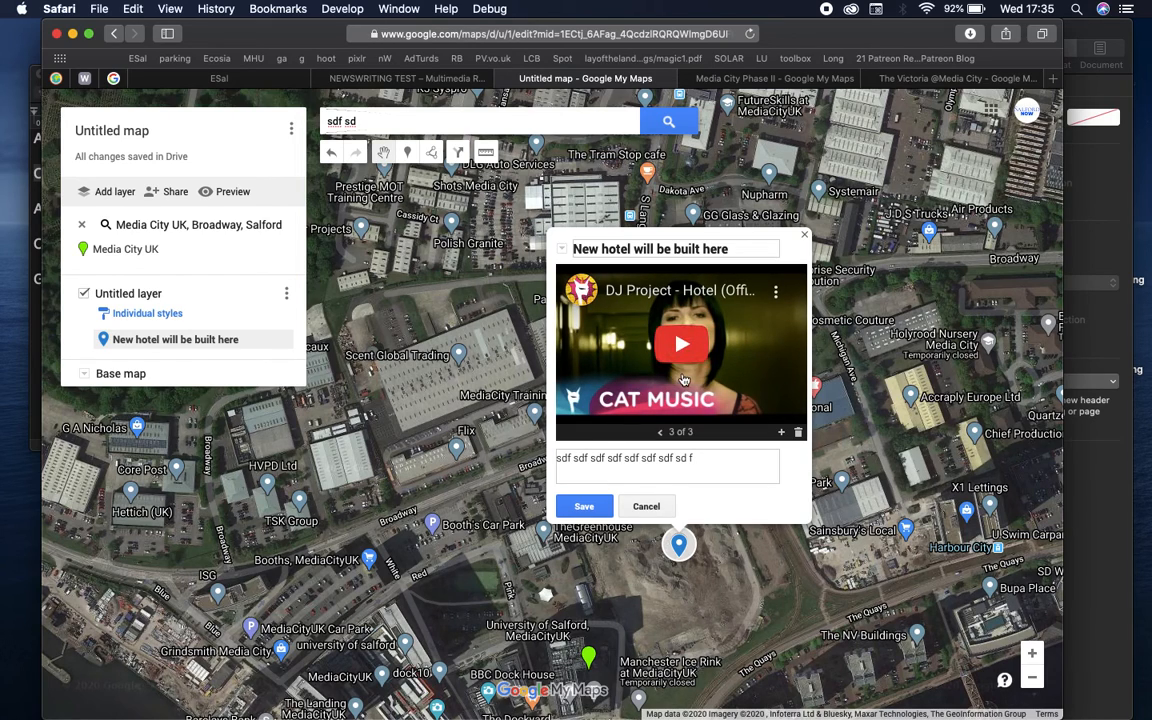
- Page through the hotel marker's photos and video, and save the marker
{"action": "left_click", "coordinate": [660, 433]}
{"action": "left_click", "coordinate": [660, 433]}
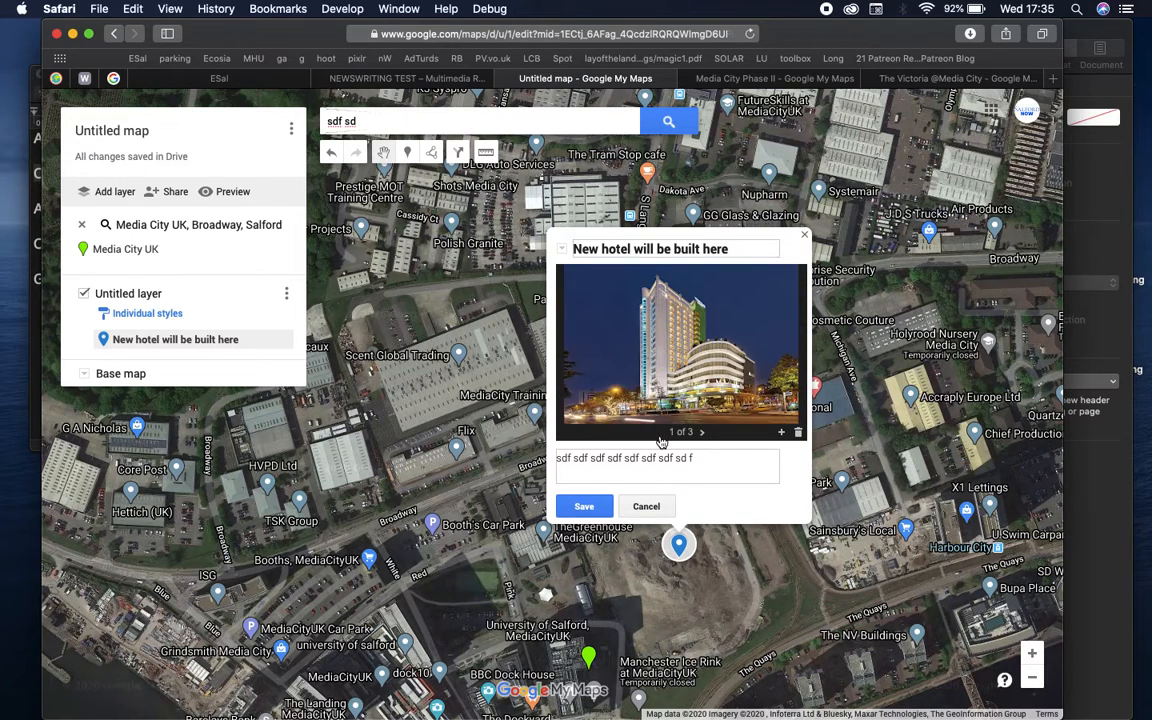
{"action": "left_click", "coordinate": [701, 432]}
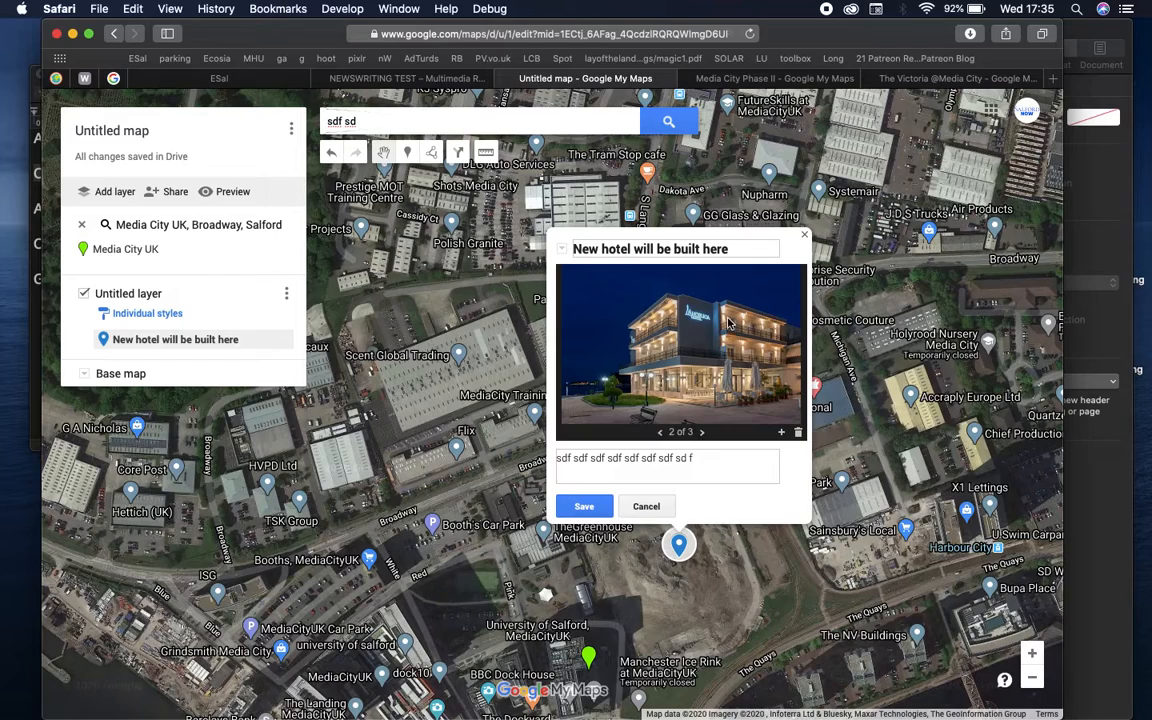
{"action": "left_click", "coordinate": [701, 432]}
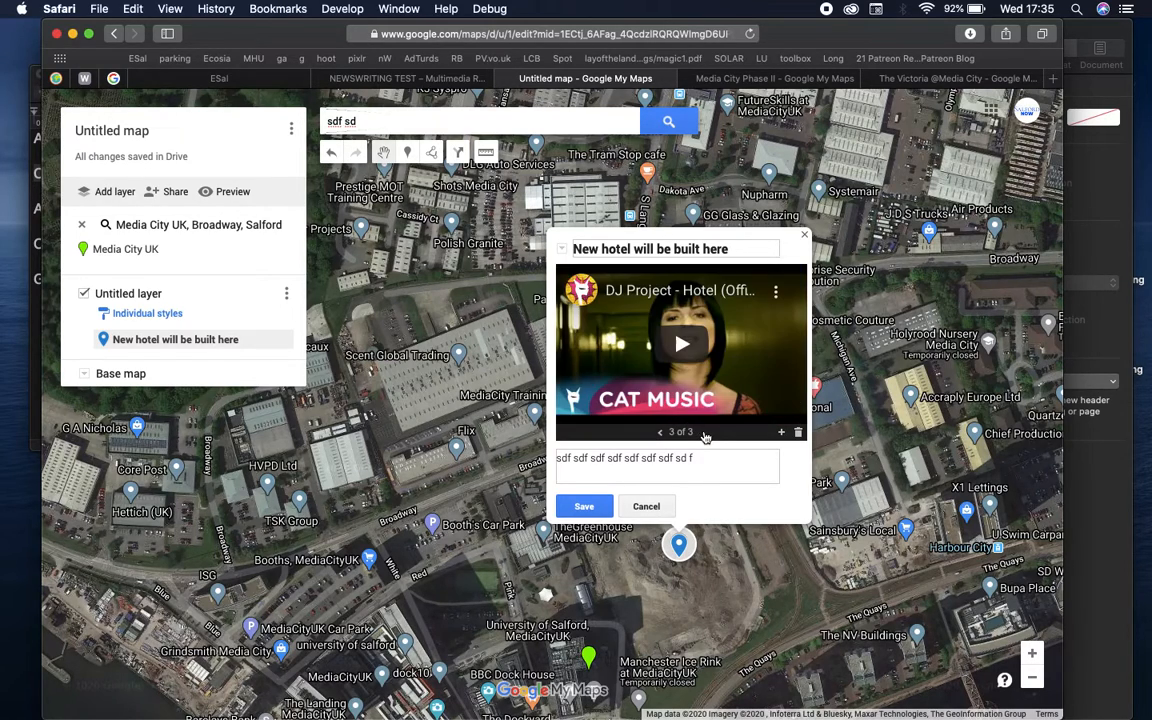
{"action": "left_click", "coordinate": [660, 433]}
{"action": "left_click", "coordinate": [660, 433]}
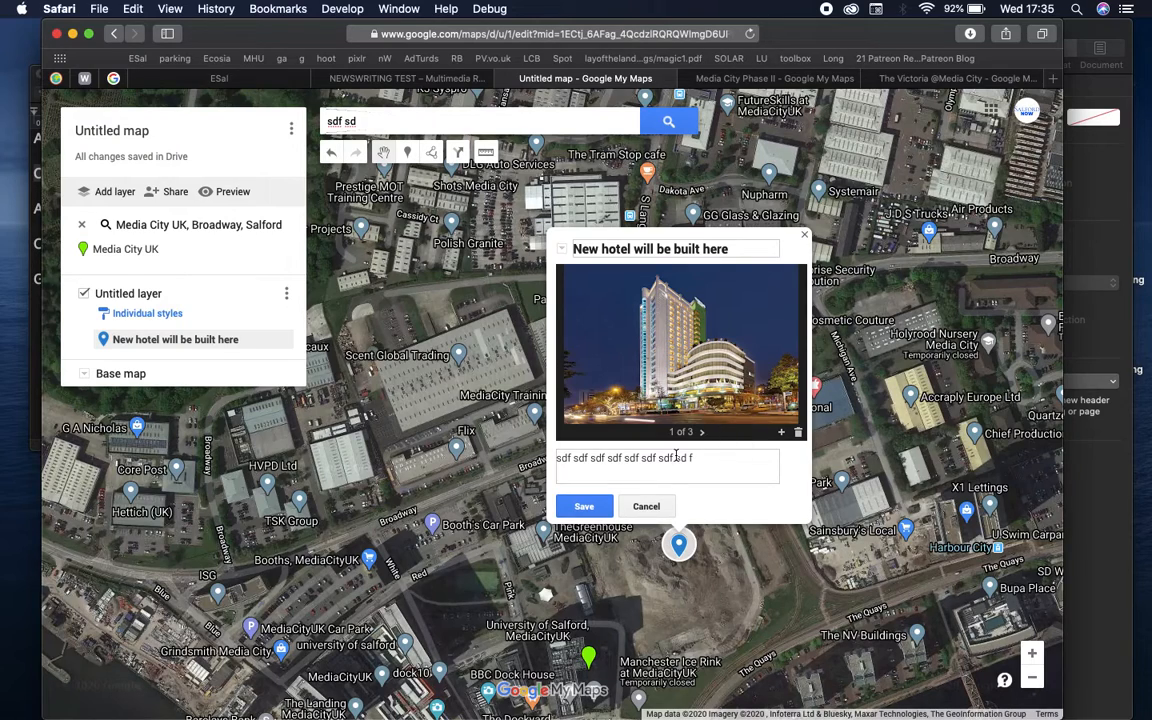
{"action": "left_click", "coordinate": [584, 506]}
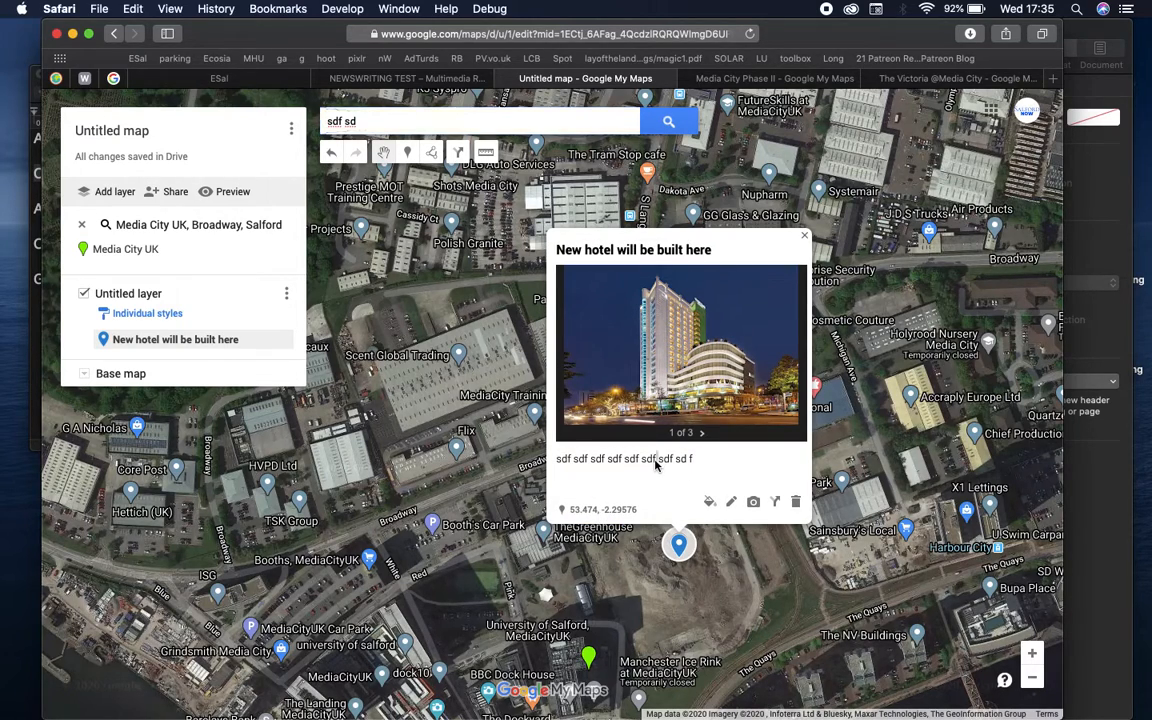
{"action": "triple_click", "coordinate": [656, 463]}
{"action": "left_click", "coordinate": [680, 463]}
- Switch to the Media City Phase II map and place a new marker on the cleared ground south of Broadway
{"action": "left_click", "coordinate": [767, 80]}
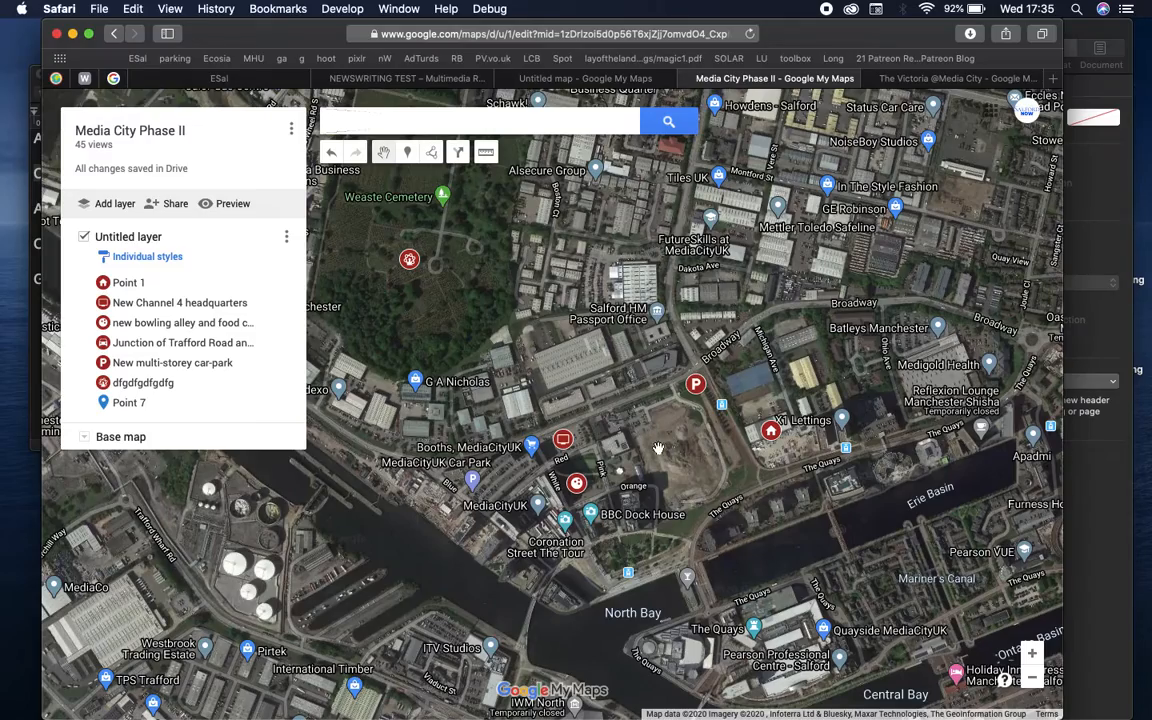
{"action": "left_click", "coordinate": [1032, 679]}
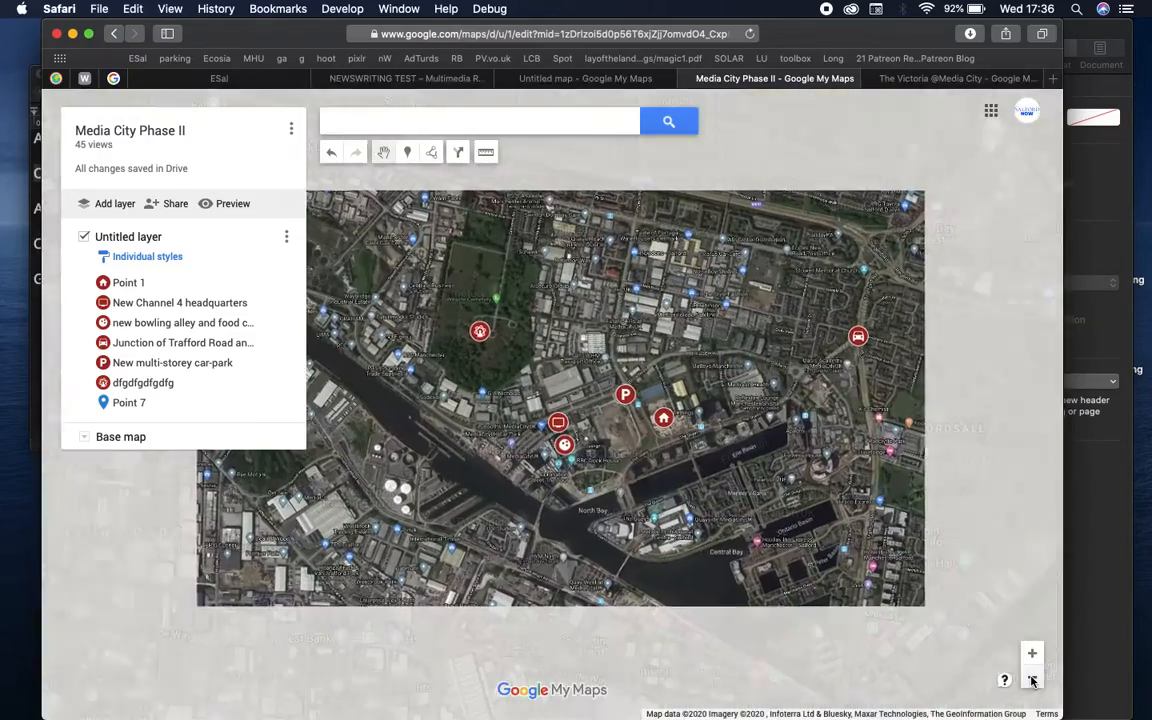
{"action": "left_click", "coordinate": [1032, 679]}
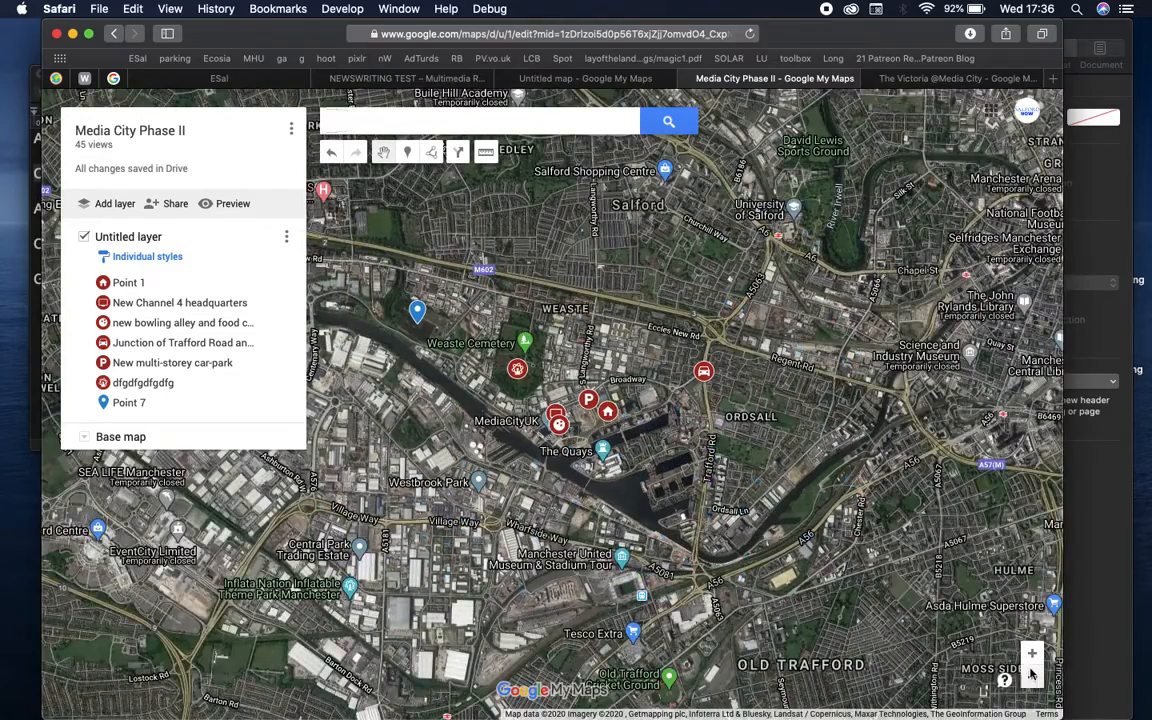
{"action": "left_click", "coordinate": [1032, 654]}
{"action": "left_click", "coordinate": [1033, 655]}
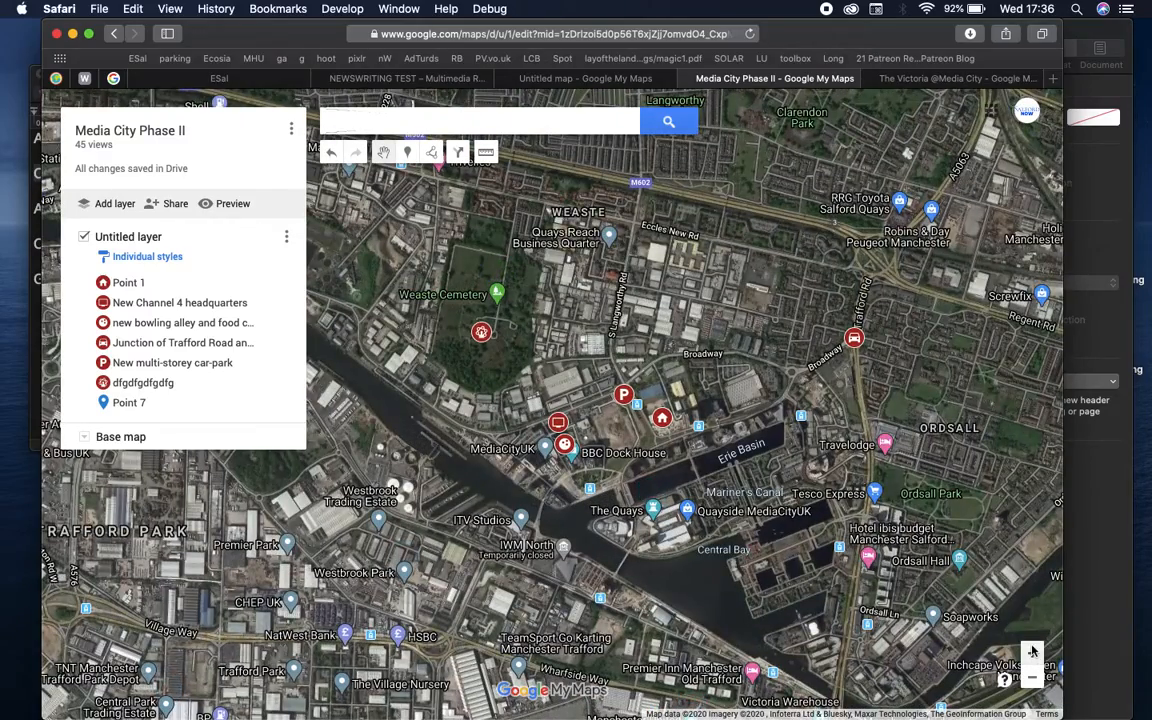
{"action": "left_click", "coordinate": [1033, 655]}
{"action": "left_click_drag", "start_coordinate": [955, 491], "coordinate": [811, 509]}
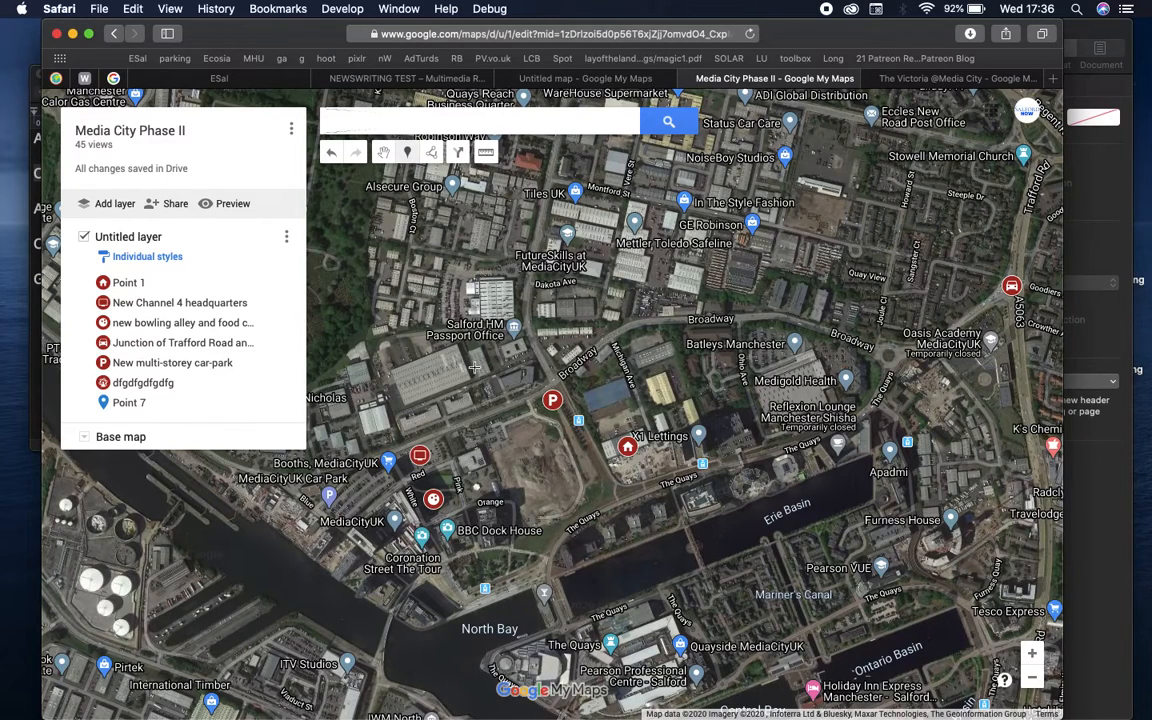
{"action": "left_click", "coordinate": [530, 465]}
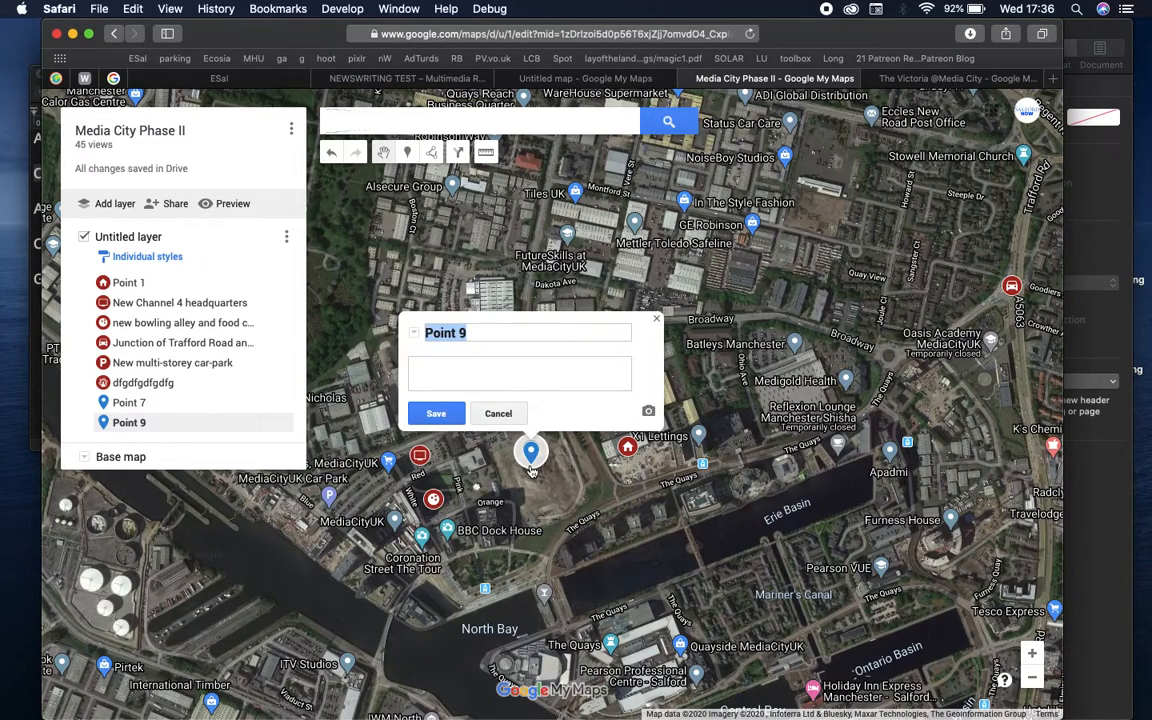
- Title the new marker "hotel", give it the description "ssdf sdf sf", and save it
{"action": "type", "text": "hot"}
{"action": "left_click", "coordinate": [515, 374]}
{"action": "type", "text": "ssdf sdf sf"}
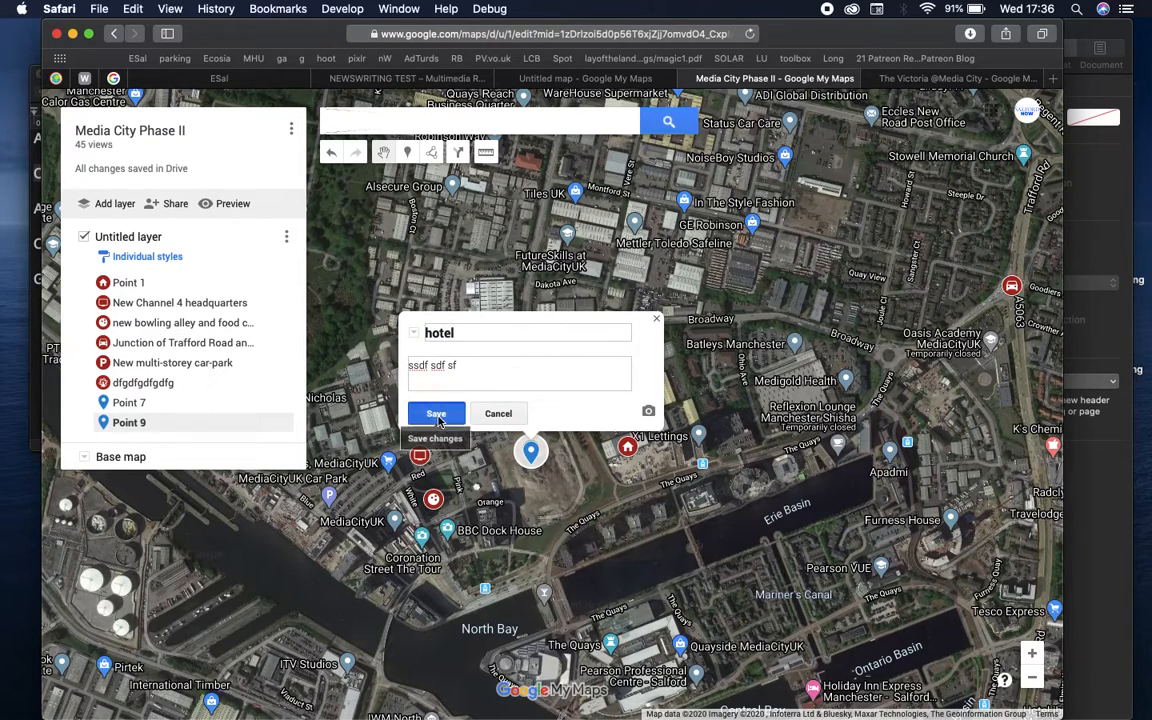
{"action": "left_click", "coordinate": [436, 412]}
- Try to add a high-rise hotel photo from a Google image search for "hotel" to the hotel marker, and save the marker
{"action": "left_click", "coordinate": [604, 409]}
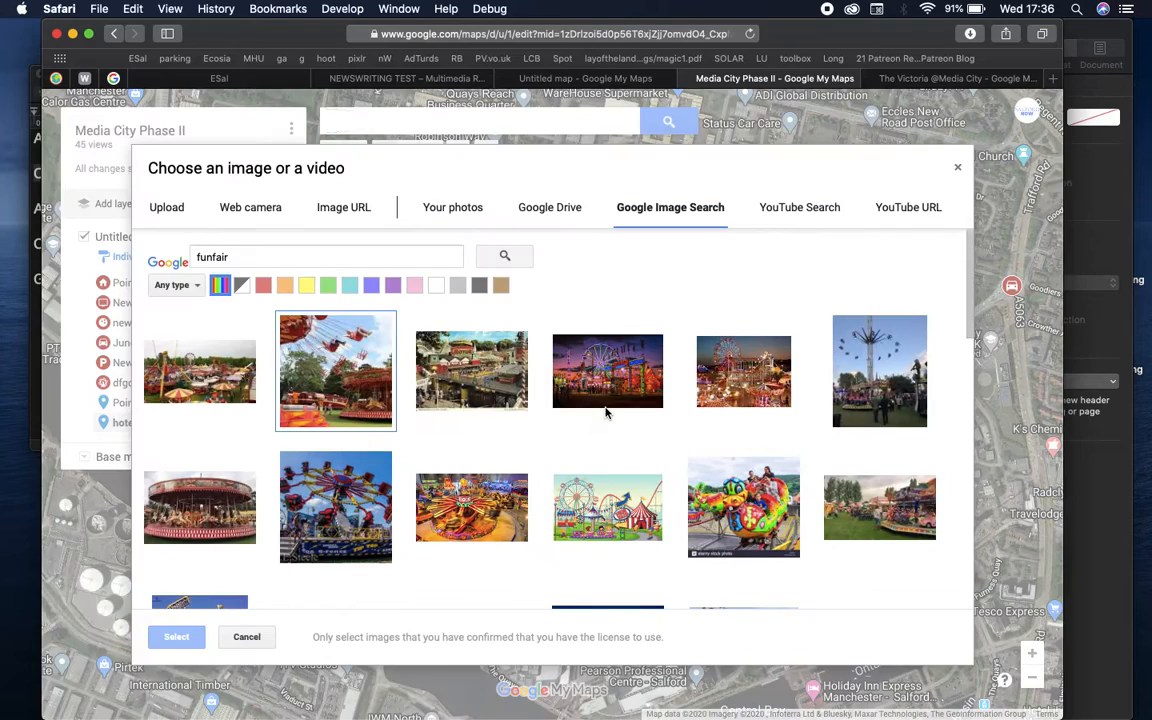
{"action": "double_click", "coordinate": [349, 256]}
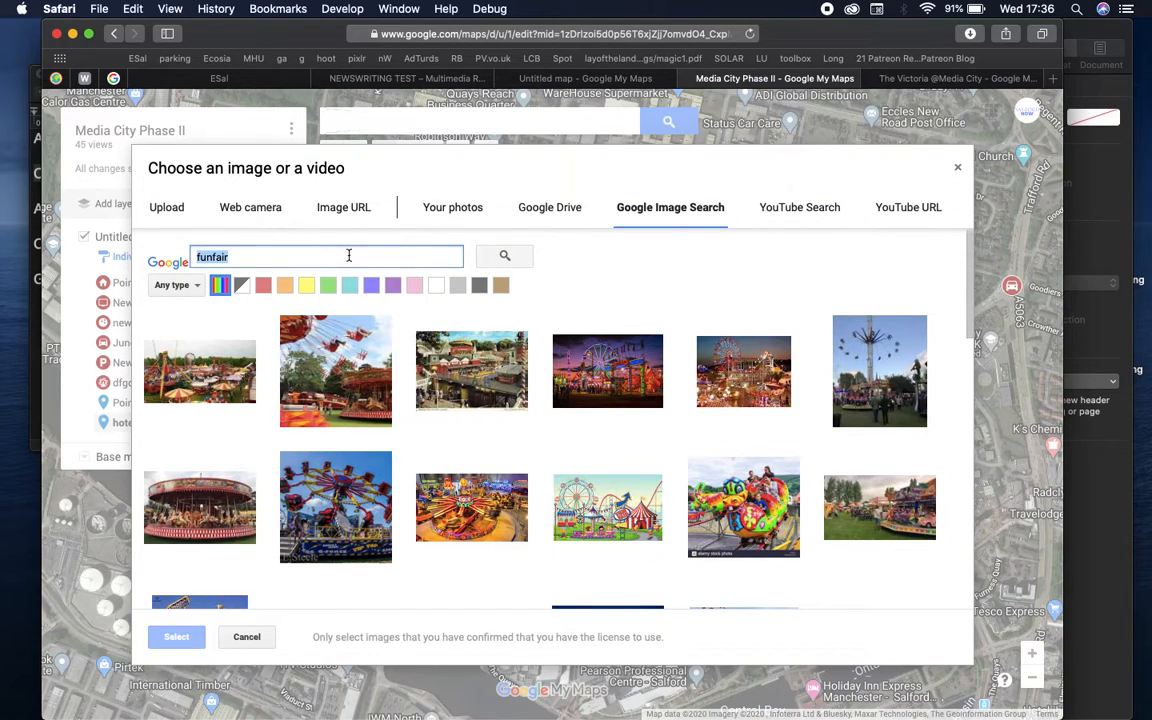
{"action": "type", "text": "hotel"}
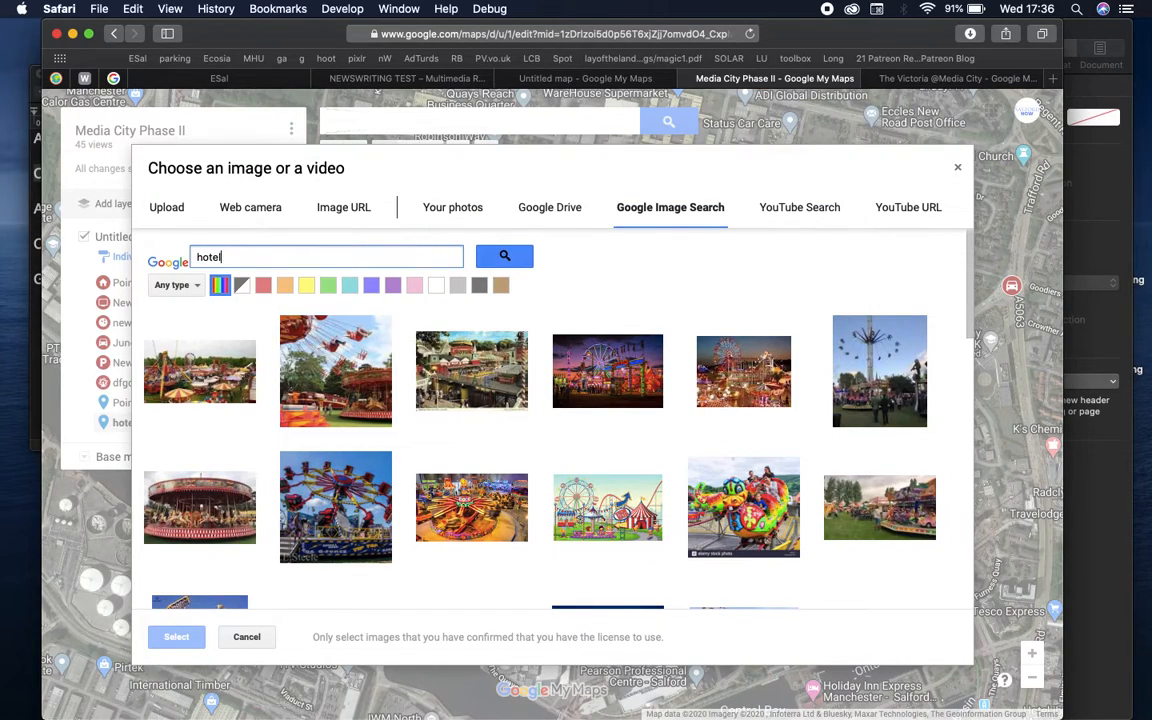
{"action": "left_click", "coordinate": [505, 256]}
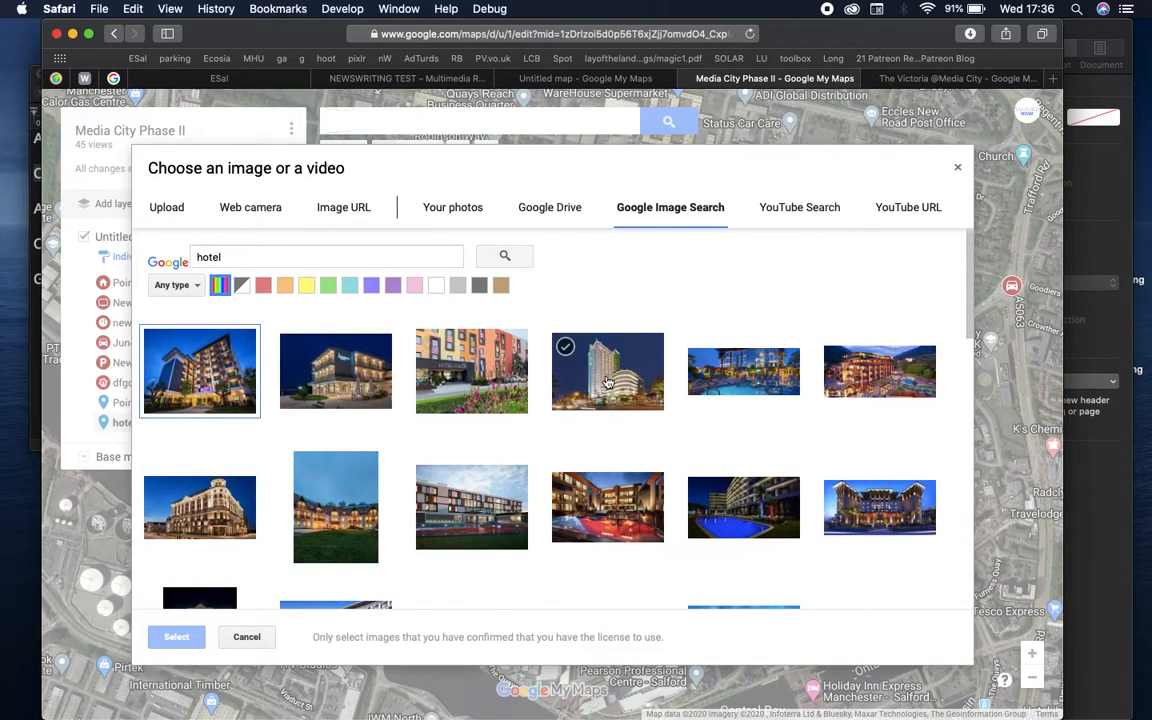
{"action": "double_click", "coordinate": [607, 380]}
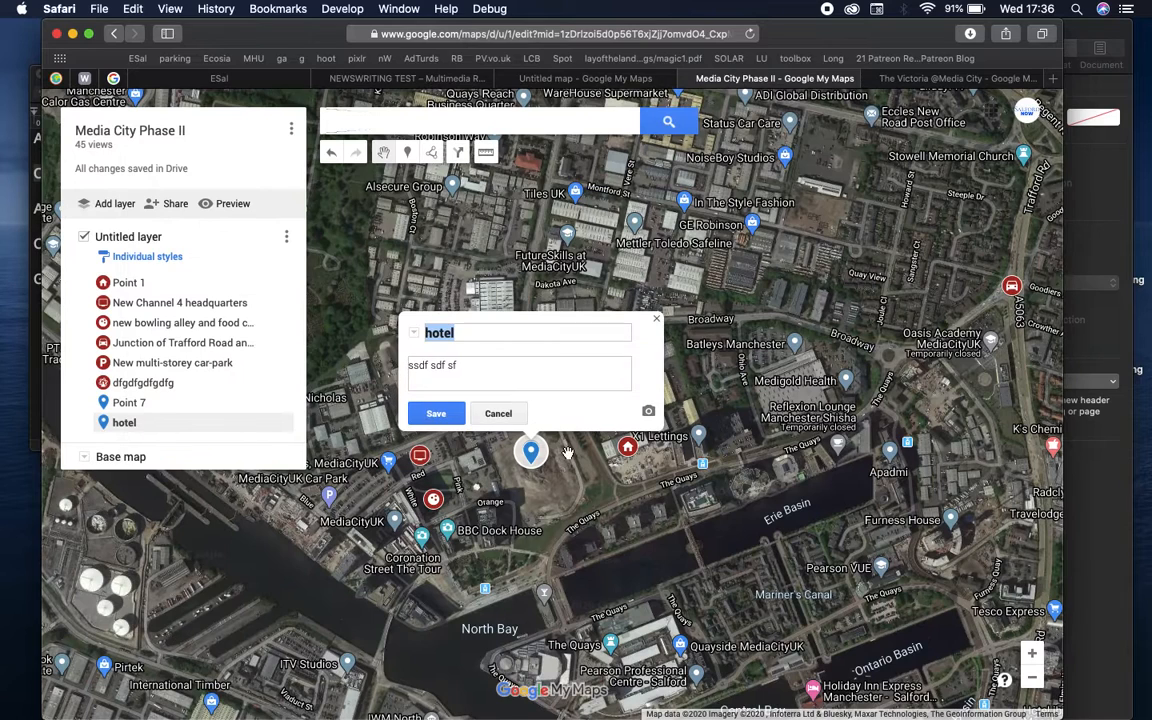
{"action": "left_click", "coordinate": [436, 413]}
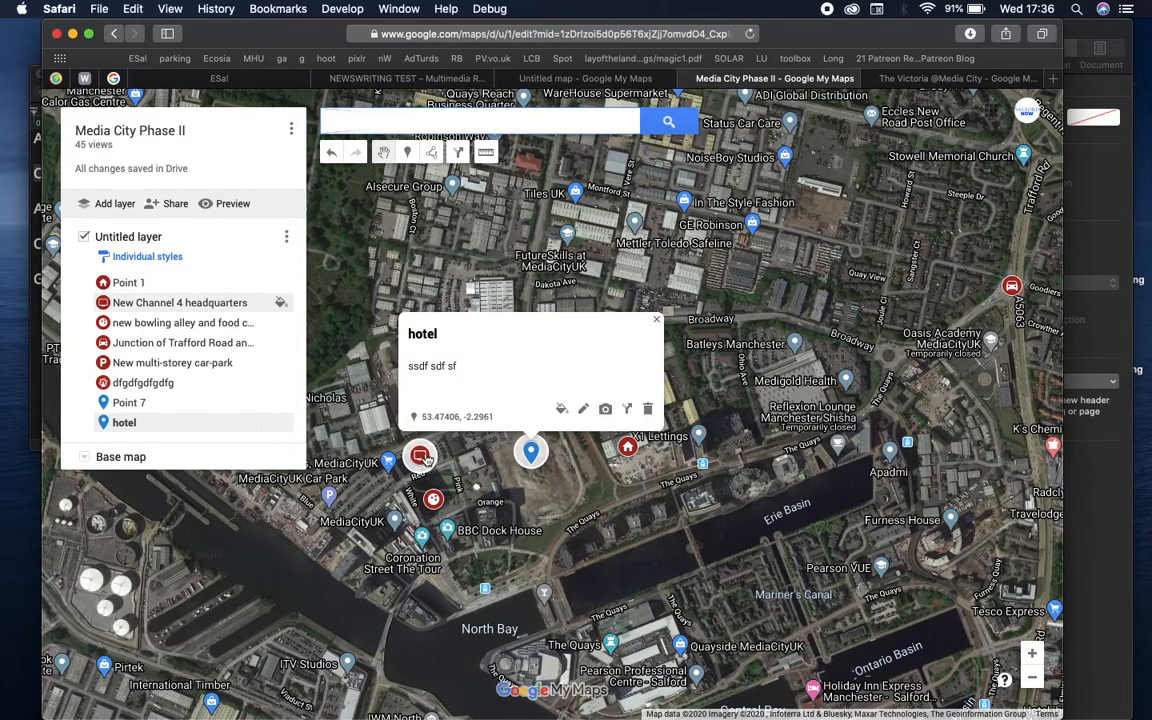
- Set the hotel marker's colour to dark red, RGB (165, 39, 20), and close its info card
{"action": "left_click", "coordinate": [563, 411]}
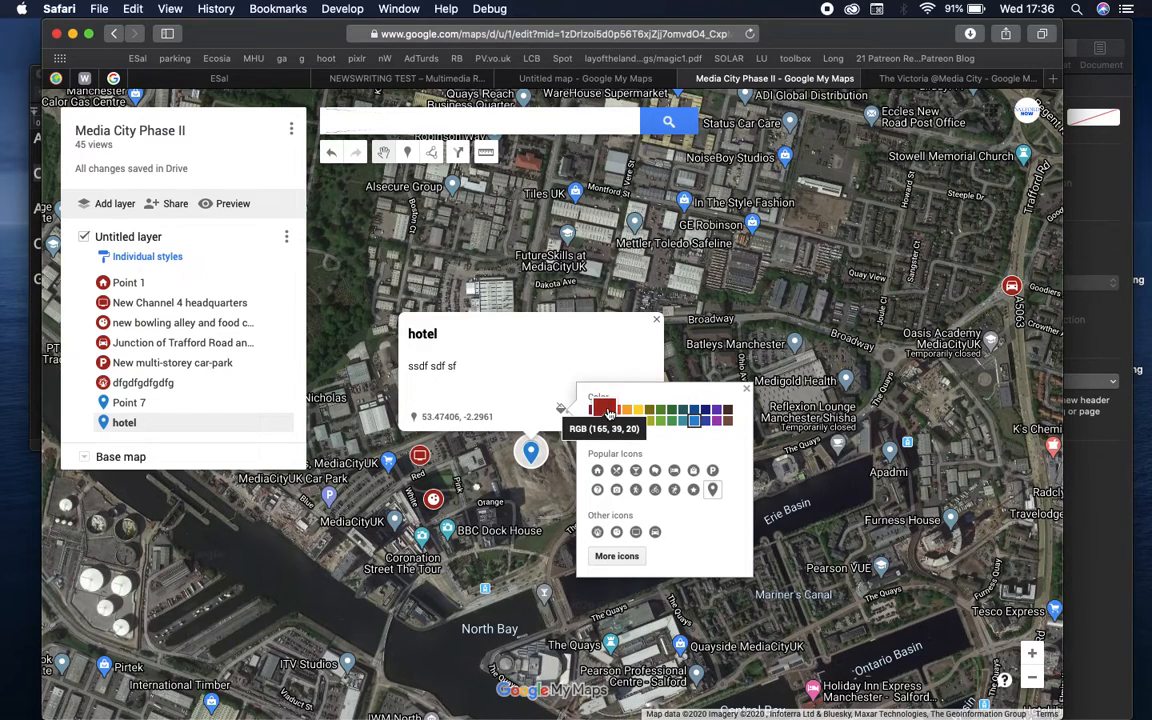
{"action": "left_click", "coordinate": [604, 410]}
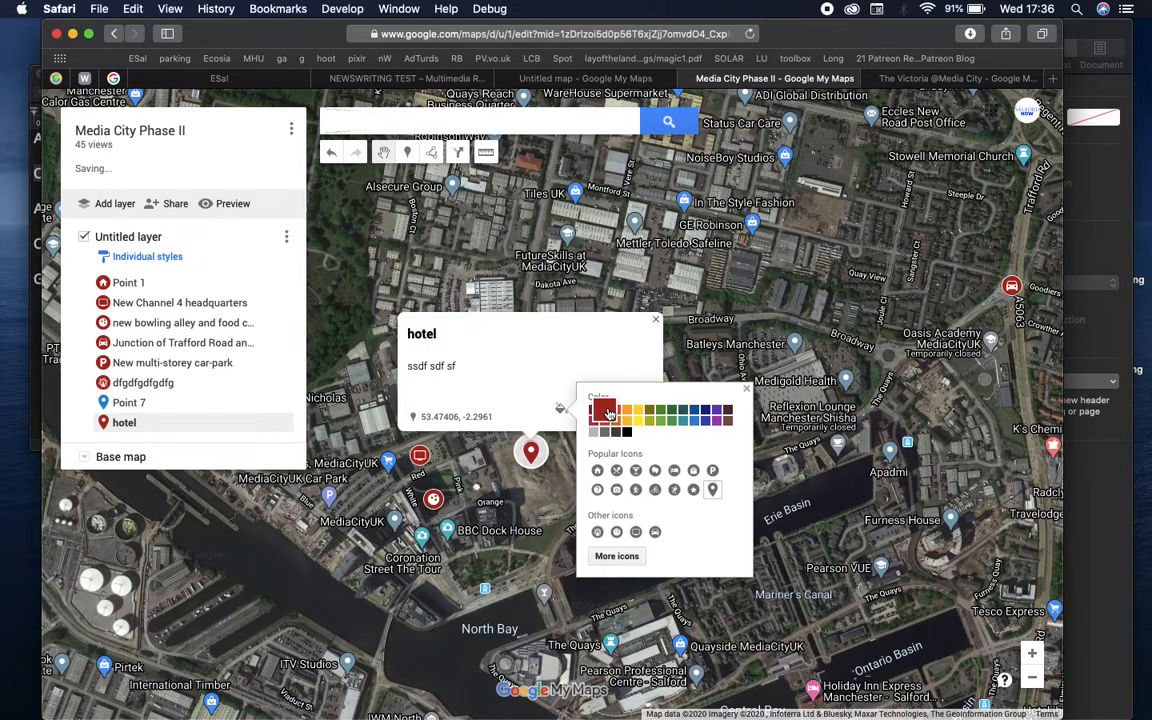
{"action": "left_click", "coordinate": [746, 392]}
{"action": "left_click", "coordinate": [655, 320]}
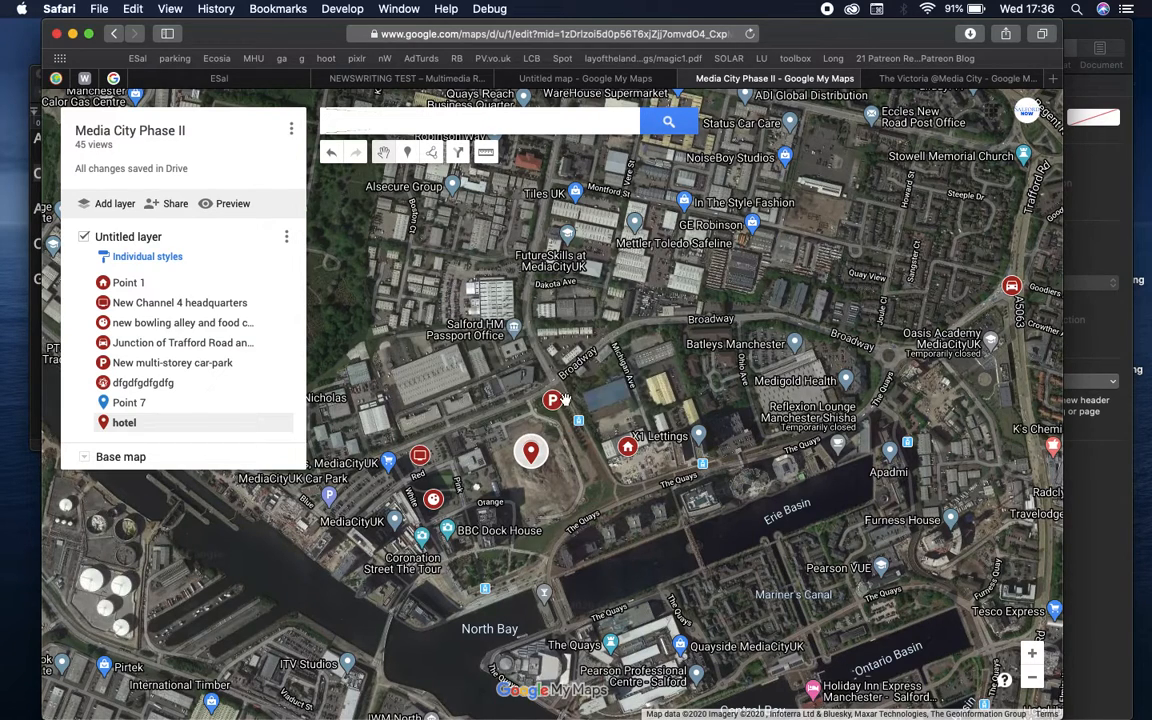
- Try the cyclist and star icons on the hotel marker, and settle on the lodging bed icon
{"action": "left_click", "coordinate": [531, 452]}
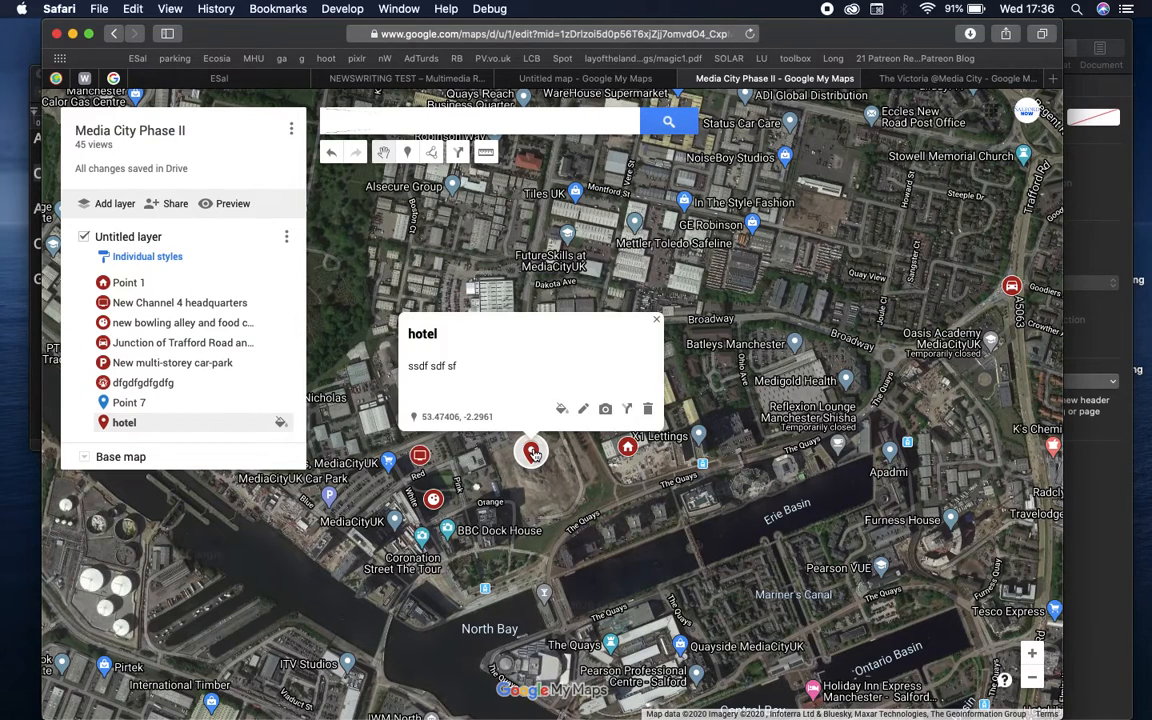
{"action": "left_click", "coordinate": [563, 411]}
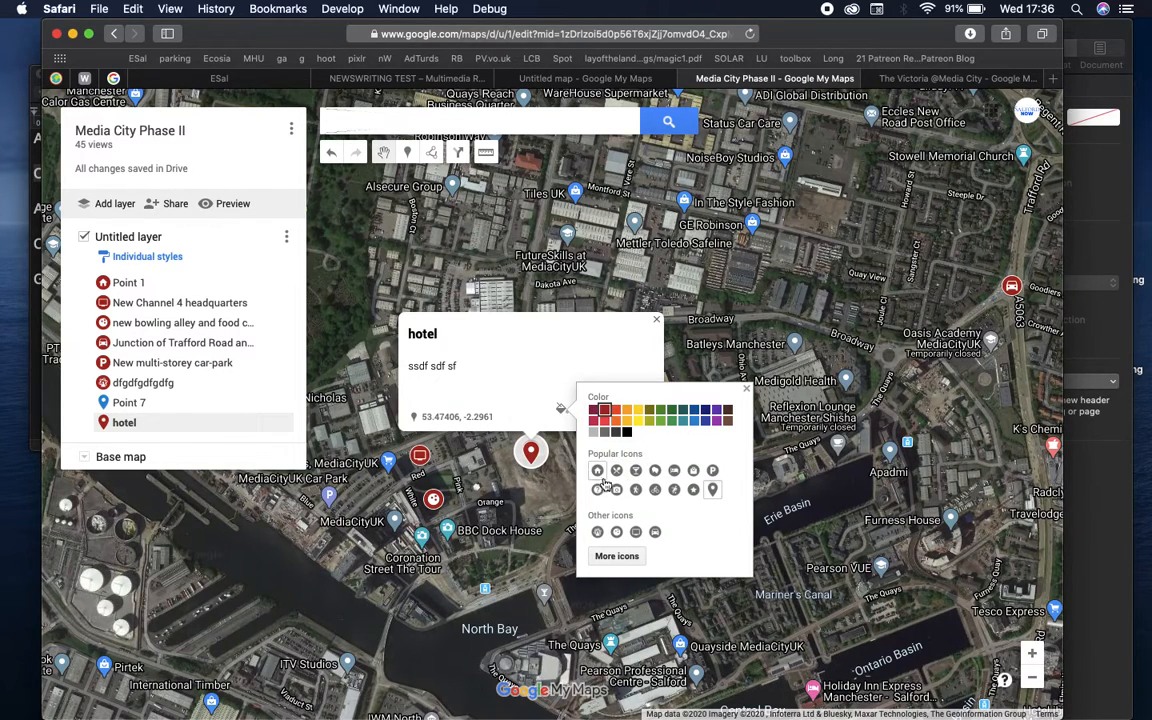
{"action": "left_click", "coordinate": [655, 489]}
{"action": "left_click", "coordinate": [693, 490]}
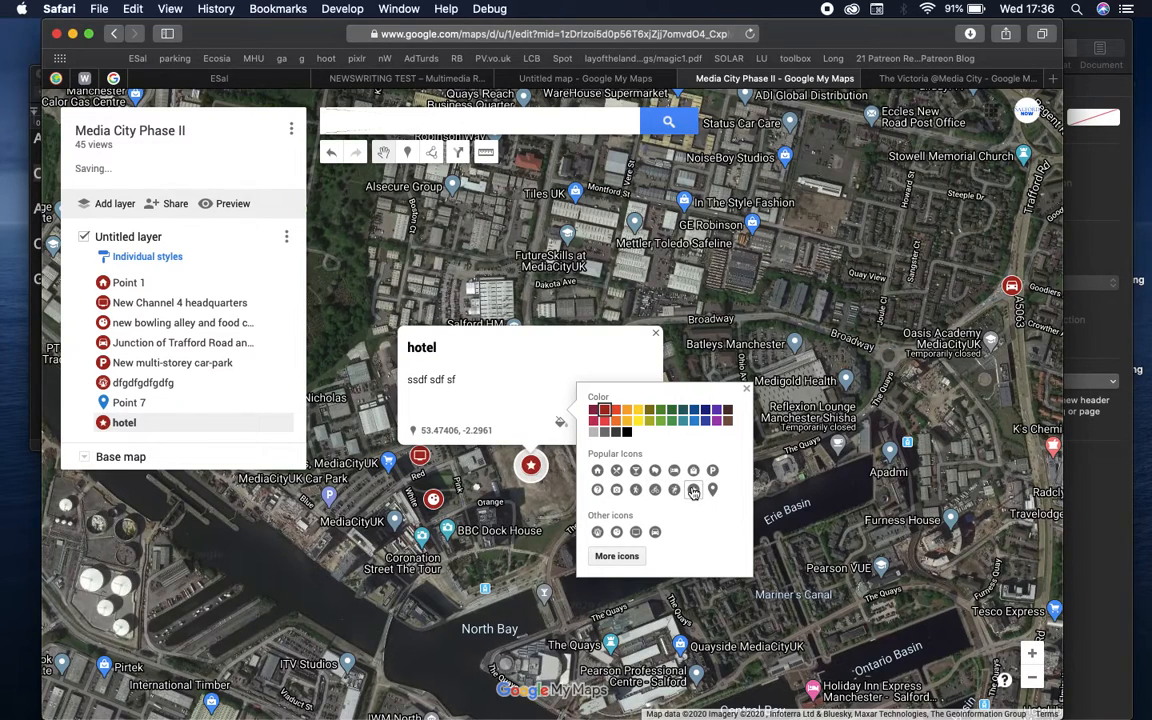
{"action": "left_click", "coordinate": [676, 471]}
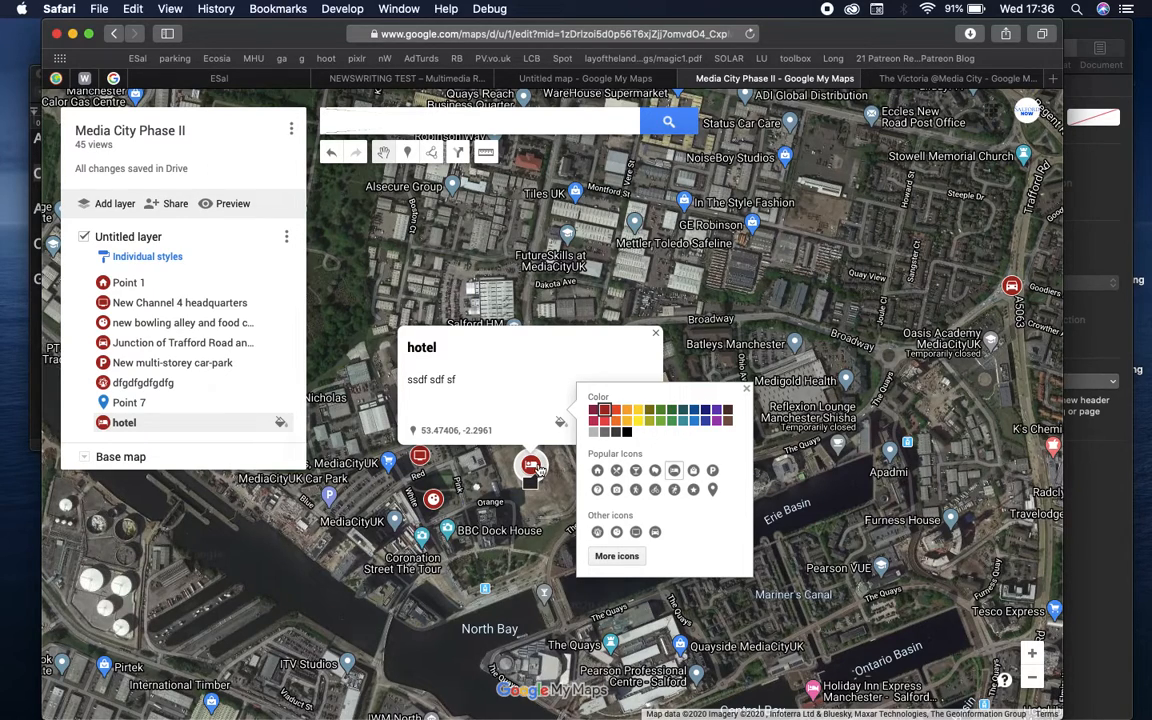
- Filter the full icon catalogue for "cricket", and close it and the hotel marker's card without choosing another icon
{"action": "left_click", "coordinate": [617, 557]}
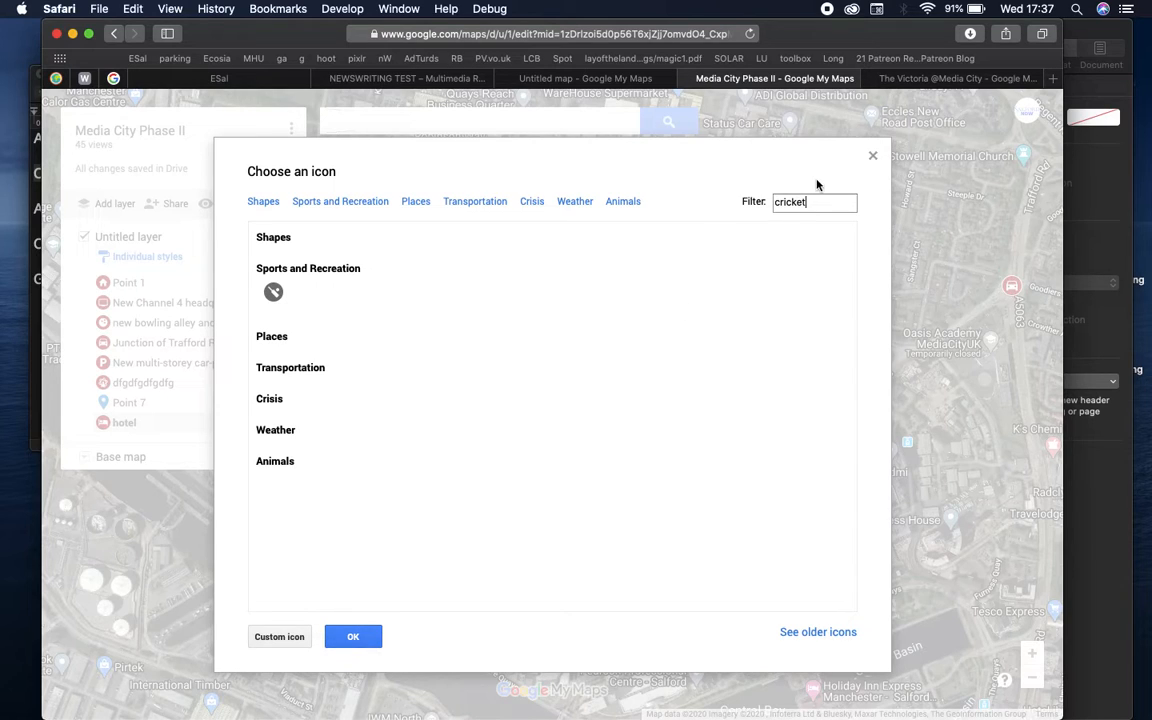
{"action": "left_click", "coordinate": [872, 158]}
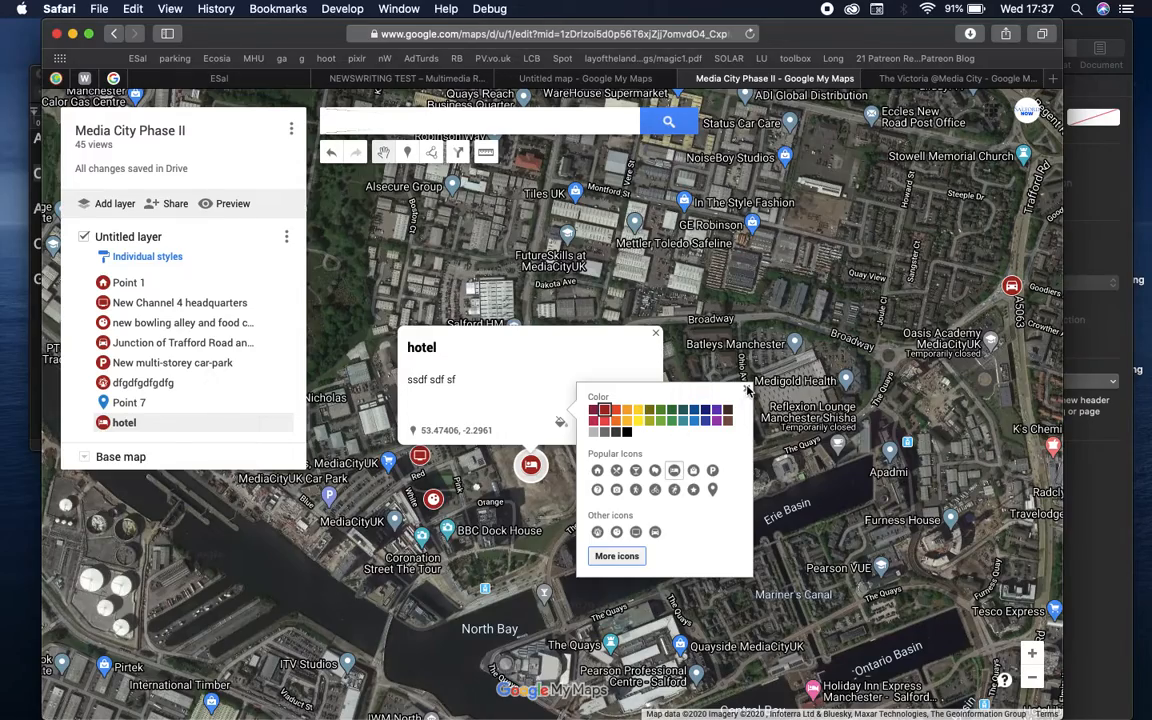
{"action": "left_click", "coordinate": [748, 390]}
{"action": "left_click", "coordinate": [655, 333]}
- Examine the Media City markers, viewing the info cards of the New multi-storey car-park and the hotel
{"action": "left_click_drag", "start_coordinate": [604, 395], "coordinate": [717, 383]}
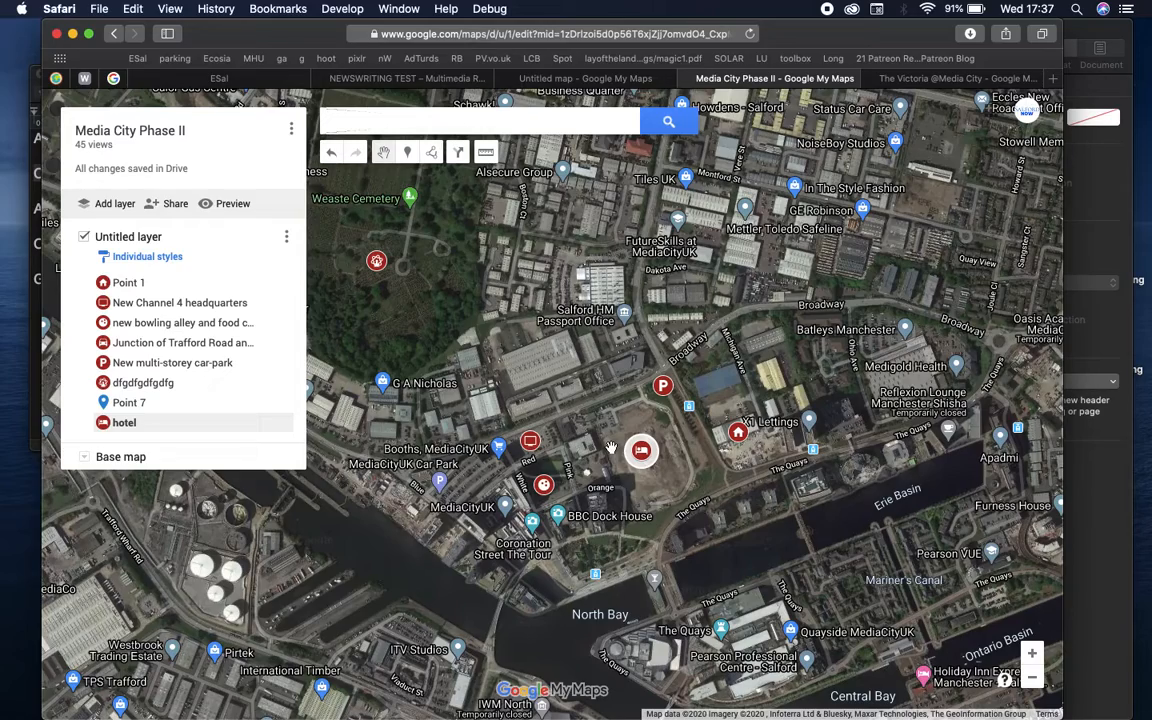
{"action": "mouse_move", "coordinate": [598, 415]}
{"action": "left_mouse_down"}
{"action": "mouse_move", "coordinate": [649, 440]}
{"action": "mouse_move", "coordinate": [679, 478]}
{"action": "mouse_move", "coordinate": [648, 447]}
{"action": "mouse_move", "coordinate": [660, 470]}
{"action": "left_mouse_up"}
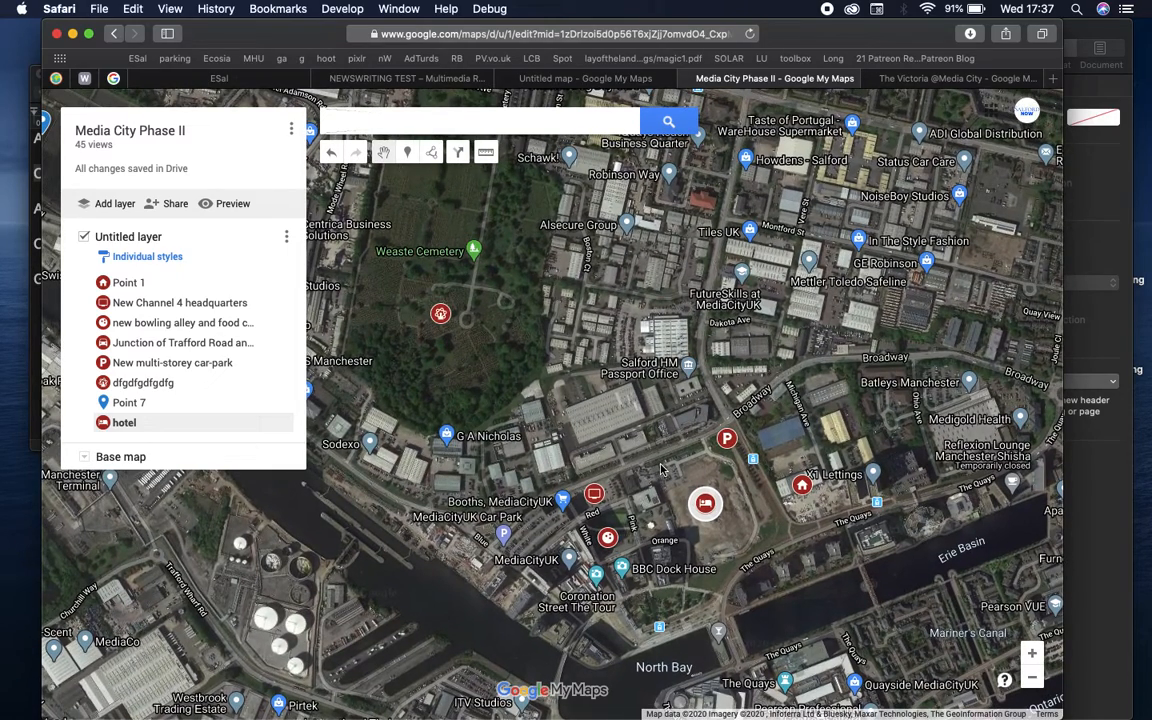
{"action": "left_click", "coordinate": [726, 438]}
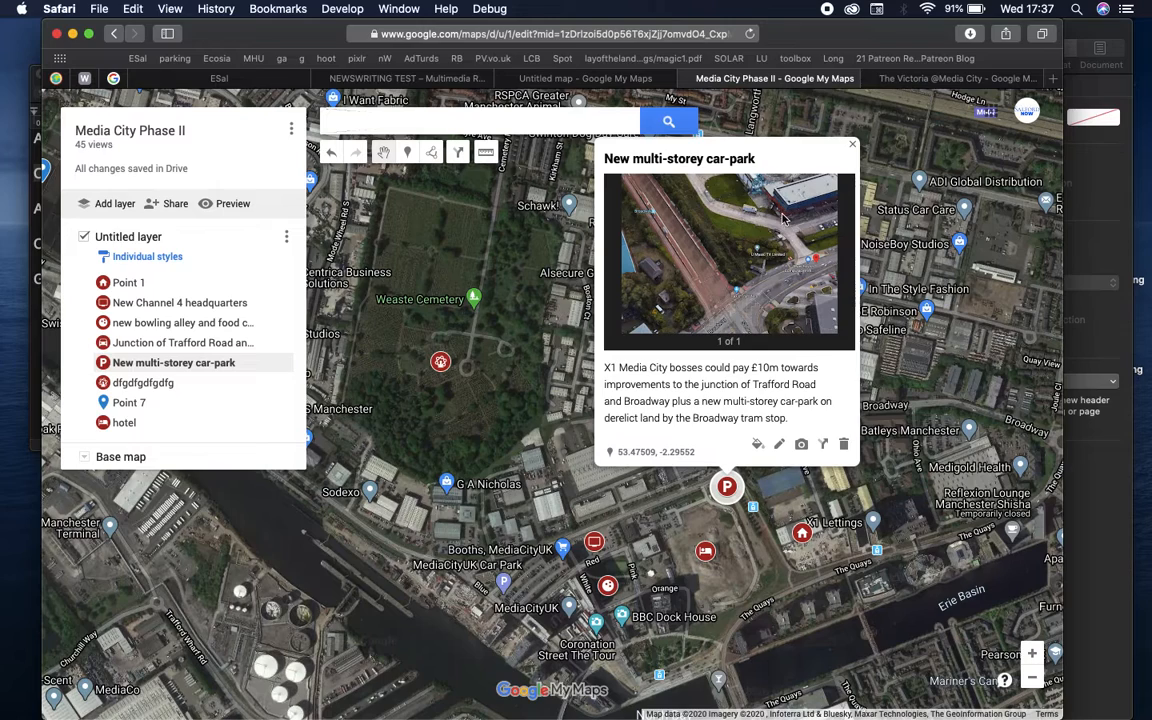
{"action": "left_click", "coordinate": [849, 149]}
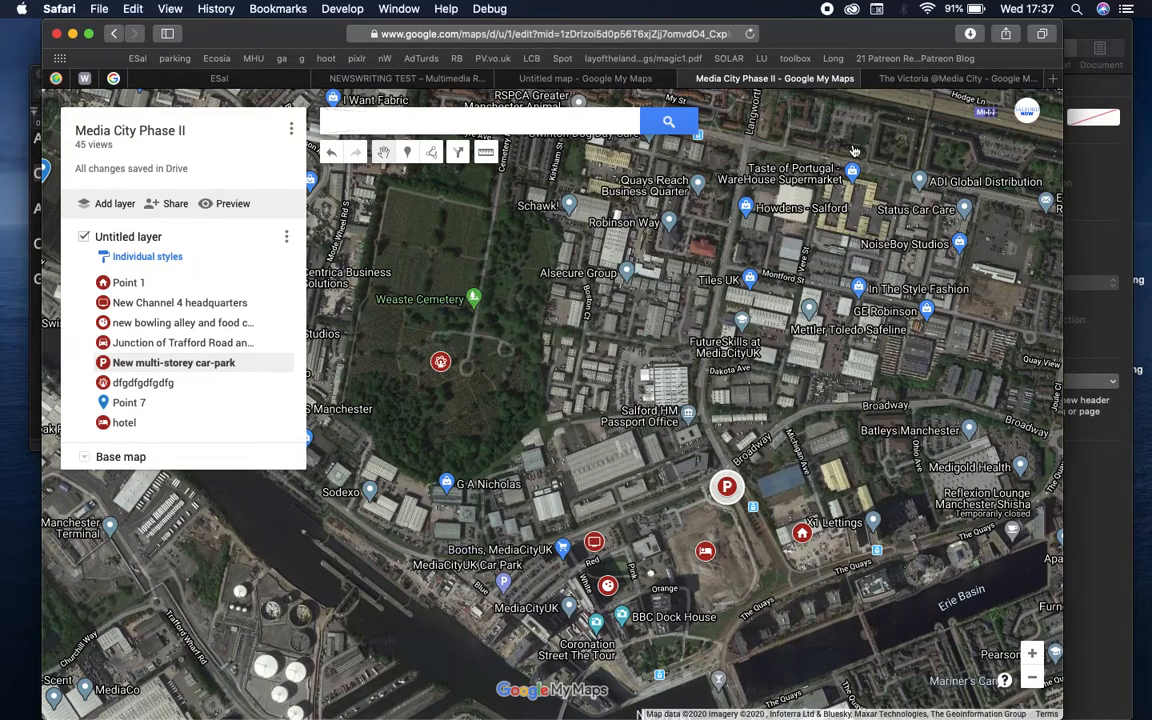
{"action": "left_click", "coordinate": [705, 555]}
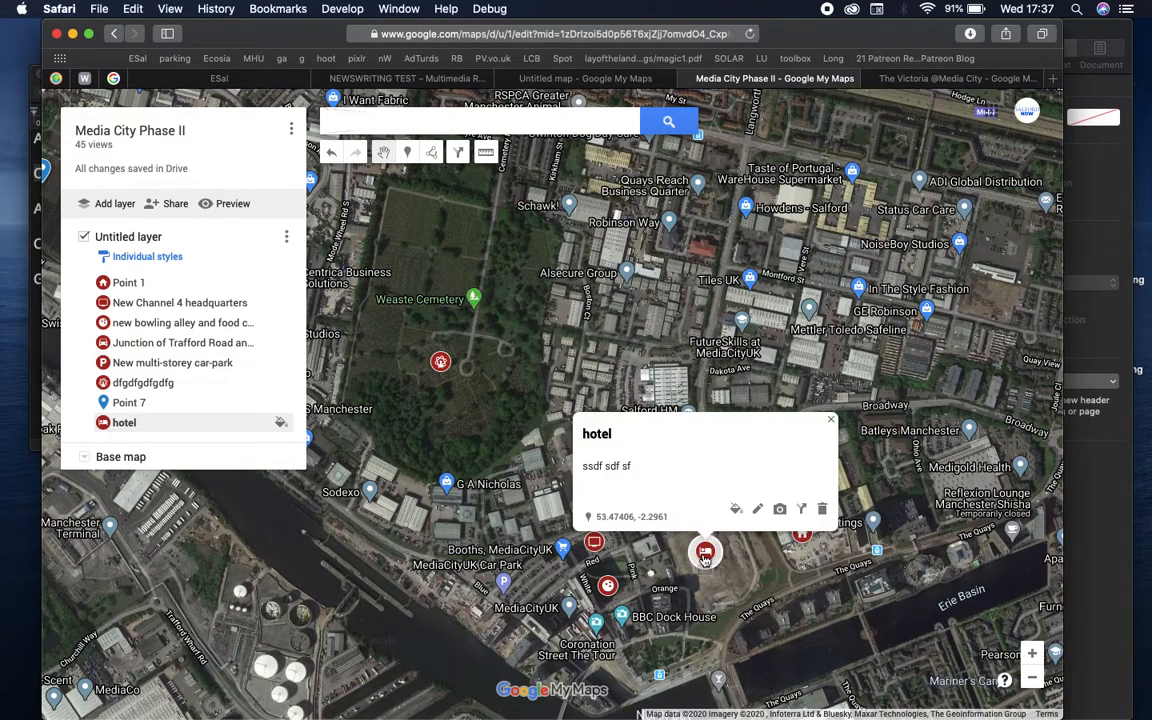
{"action": "left_click", "coordinate": [830, 423]}
{"action": "left_click", "coordinate": [1033, 655]}
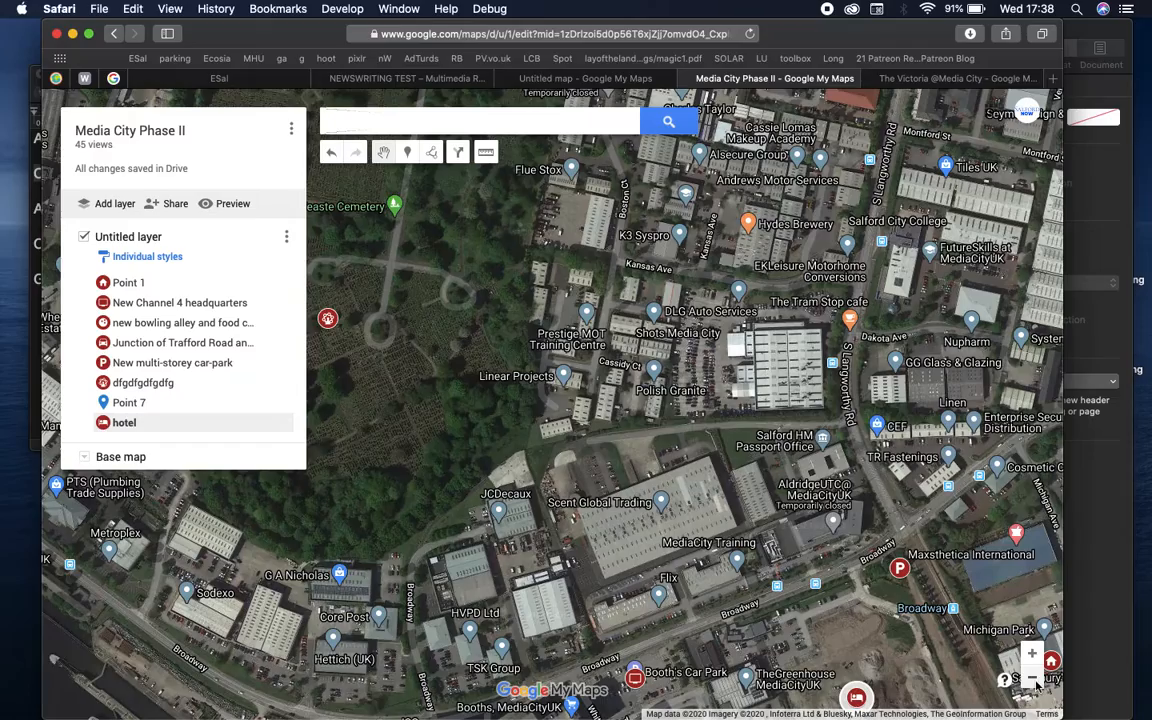
{"action": "left_click", "coordinate": [1033, 679]}
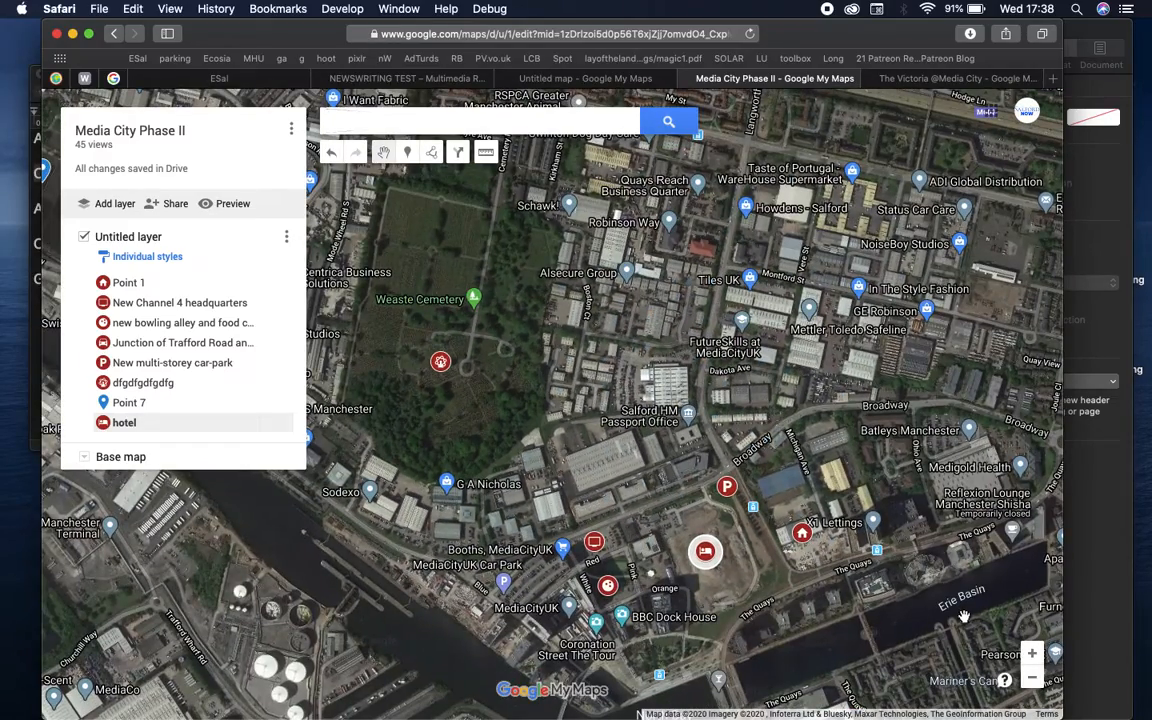
{"action": "left_click_drag", "start_coordinate": [954, 599], "coordinate": [881, 497]}
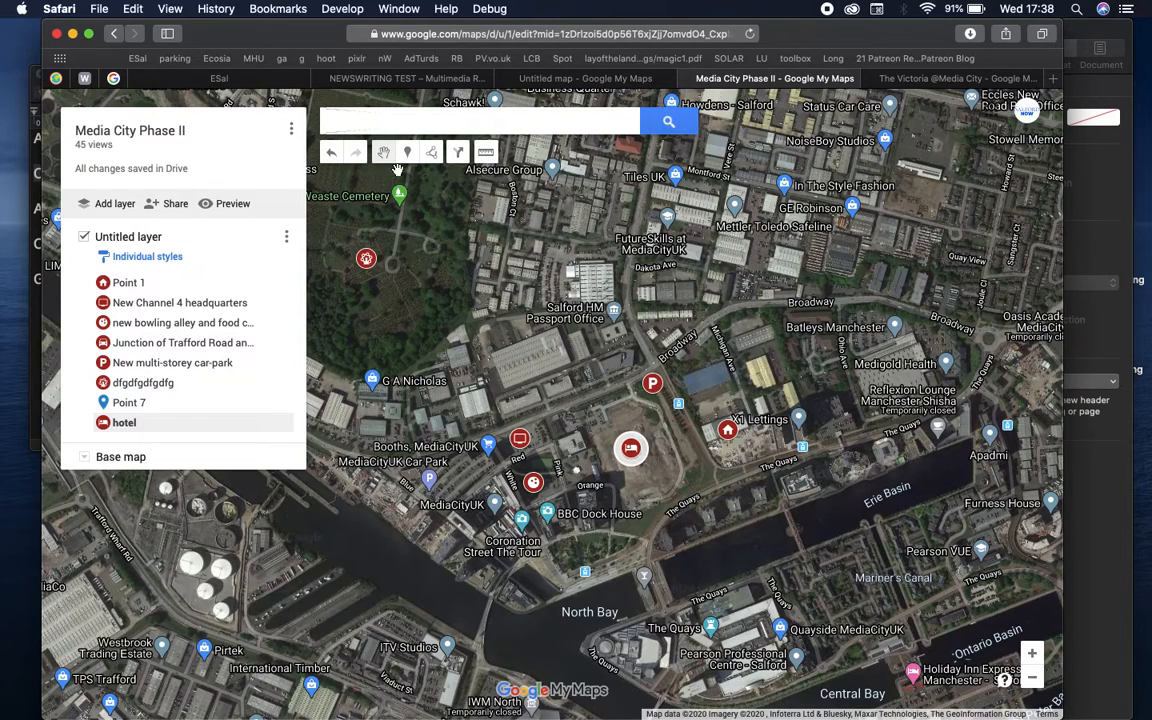
- Copy the public sharing link of the Media City Phase II map
{"action": "left_click", "coordinate": [176, 207]}
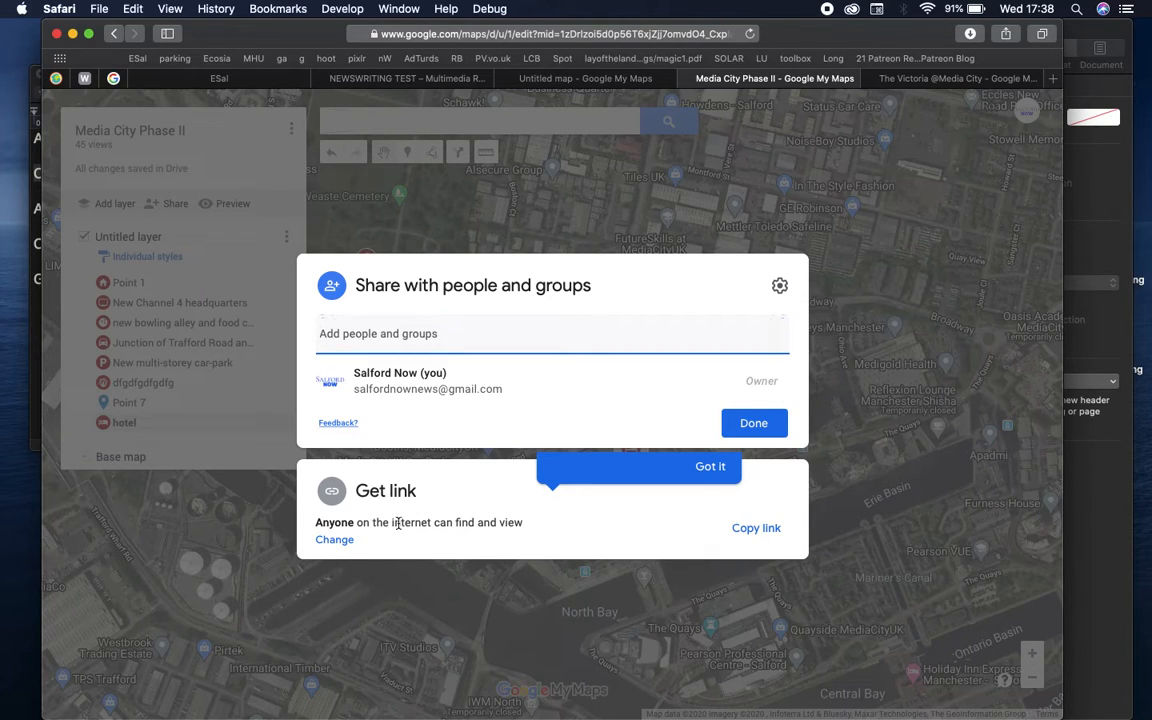
{"action": "left_click", "coordinate": [473, 522]}
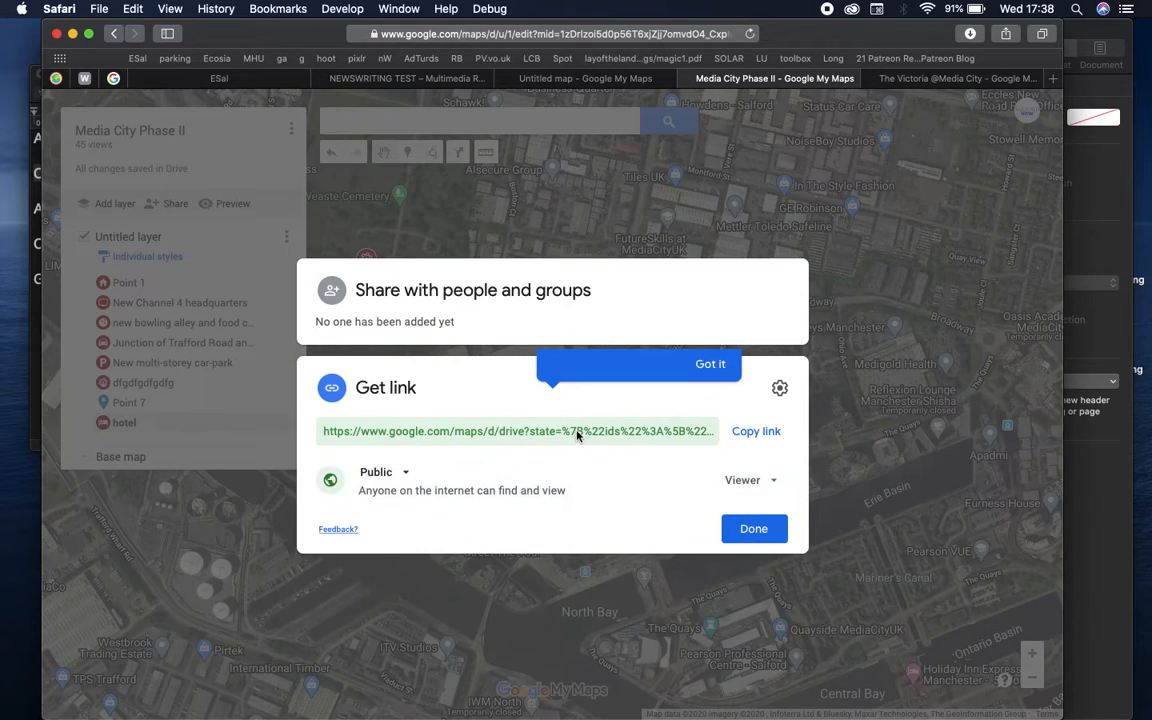
{"action": "left_click", "coordinate": [750, 432]}
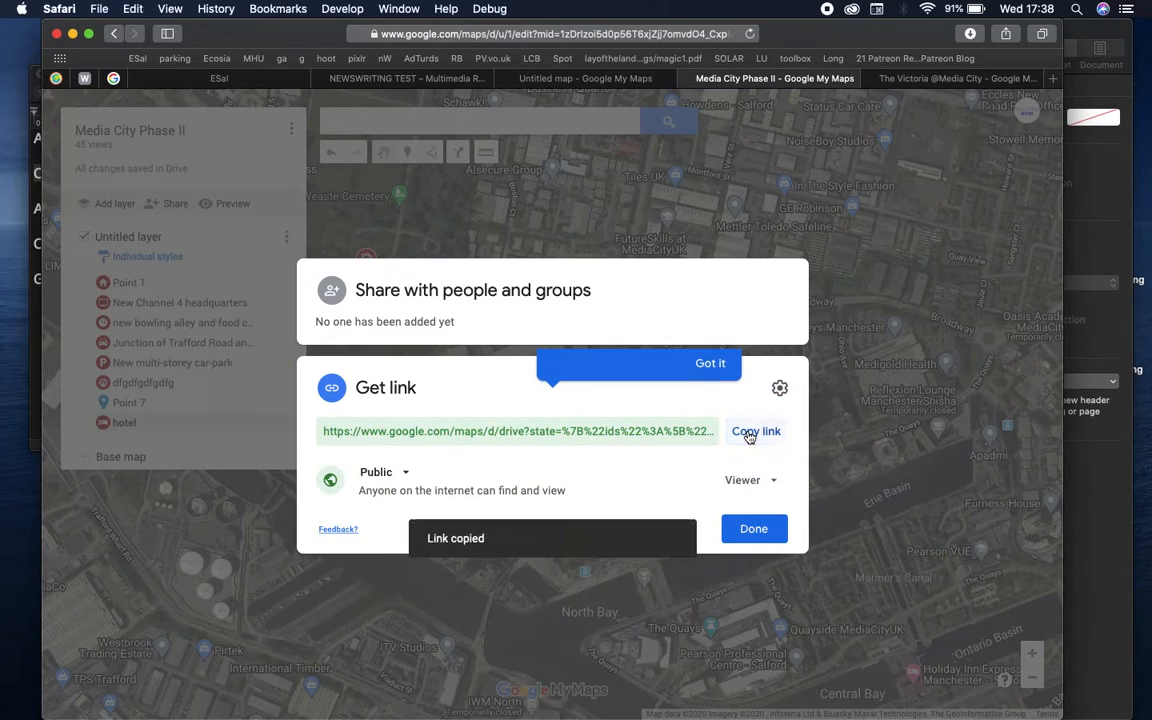
- Switch to the assessment submission form in Pages and paste the map link below the "LINK TO GOOGLE MY MAP" instructions
{"action": "mouse_move", "coordinate": [690, 718]}
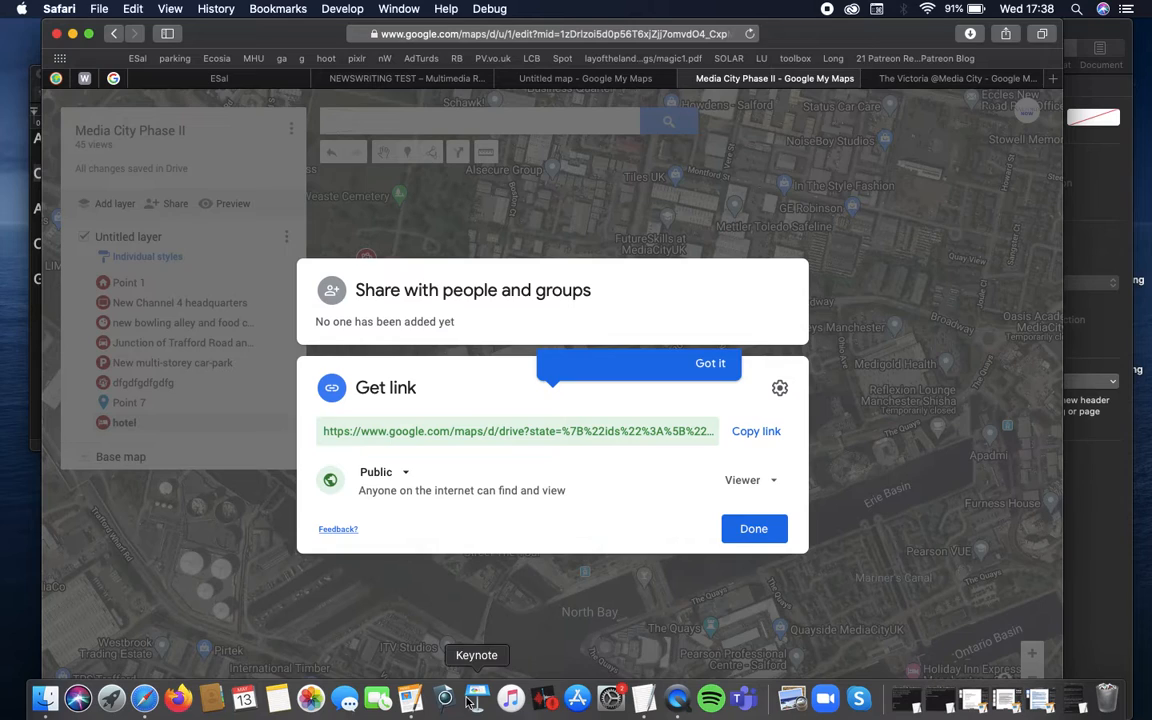
{"action": "left_click", "coordinate": [409, 703]}
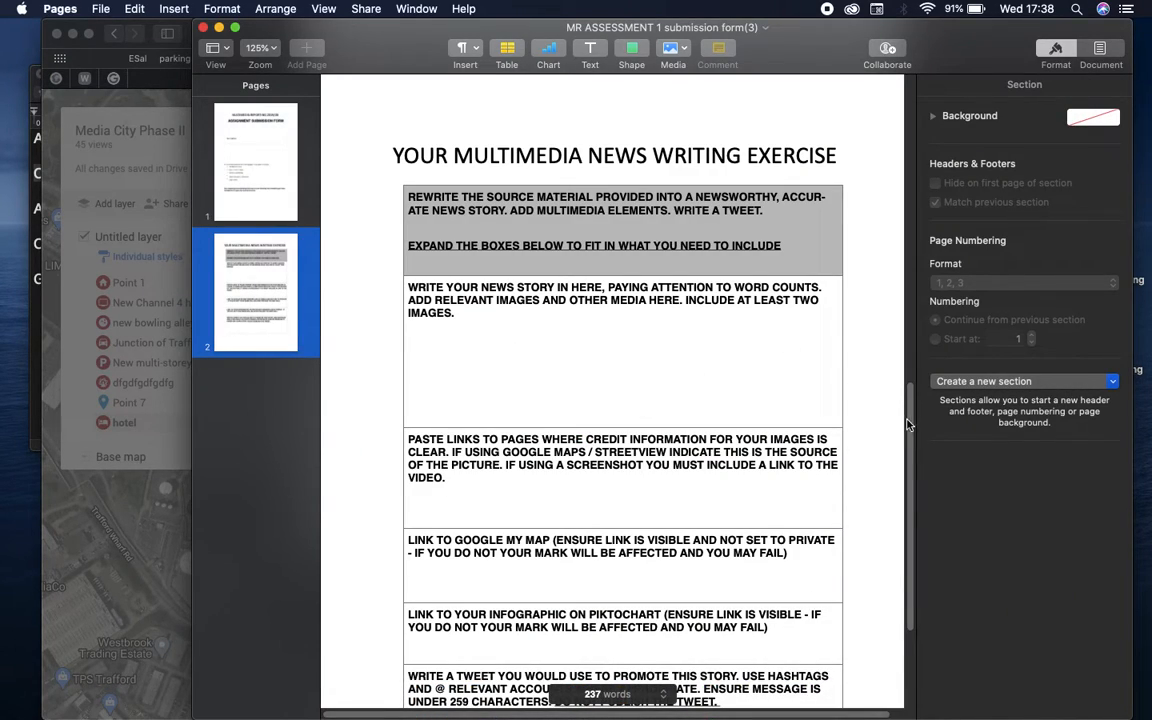
{"action": "left_click_drag", "start_coordinate": [910, 425], "coordinate": [910, 469]}
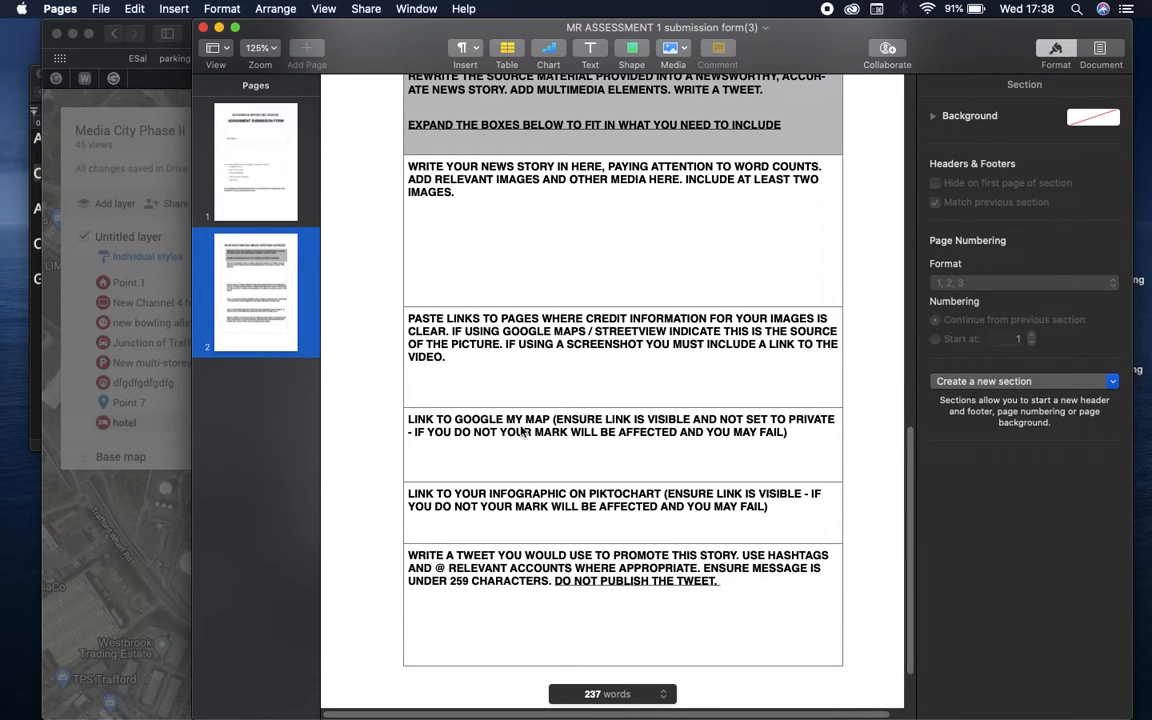
{"action": "left_click", "coordinate": [804, 443]}
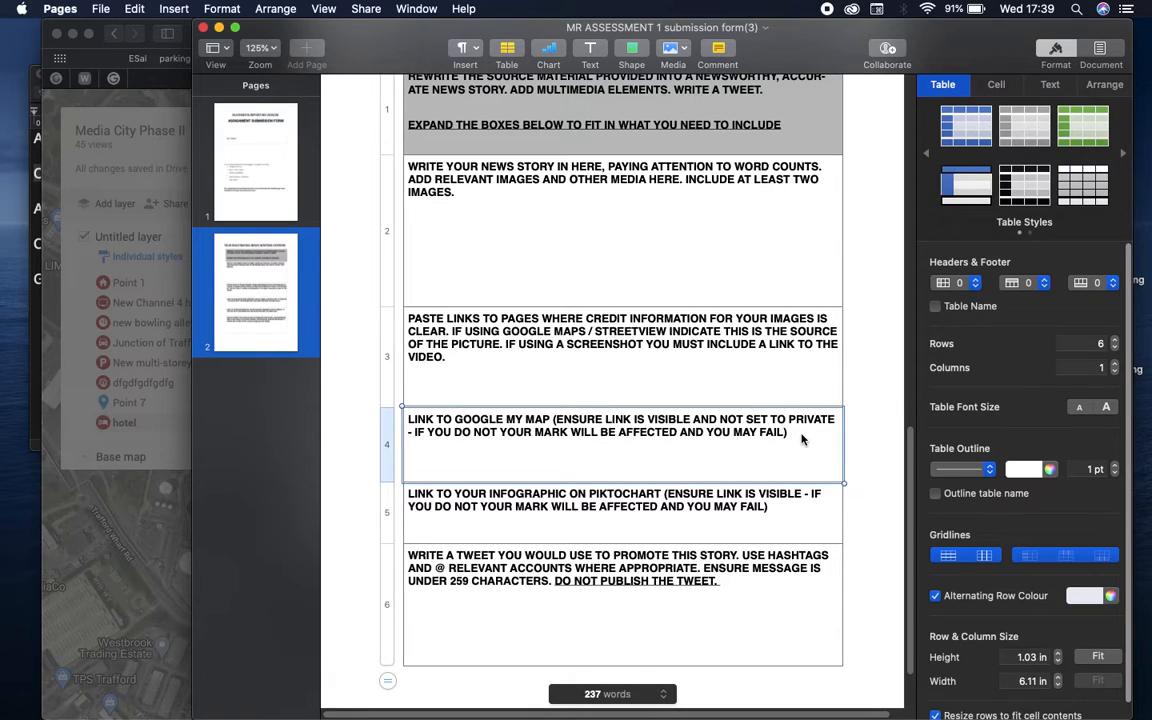
{"action": "left_click", "coordinate": [801, 440]}
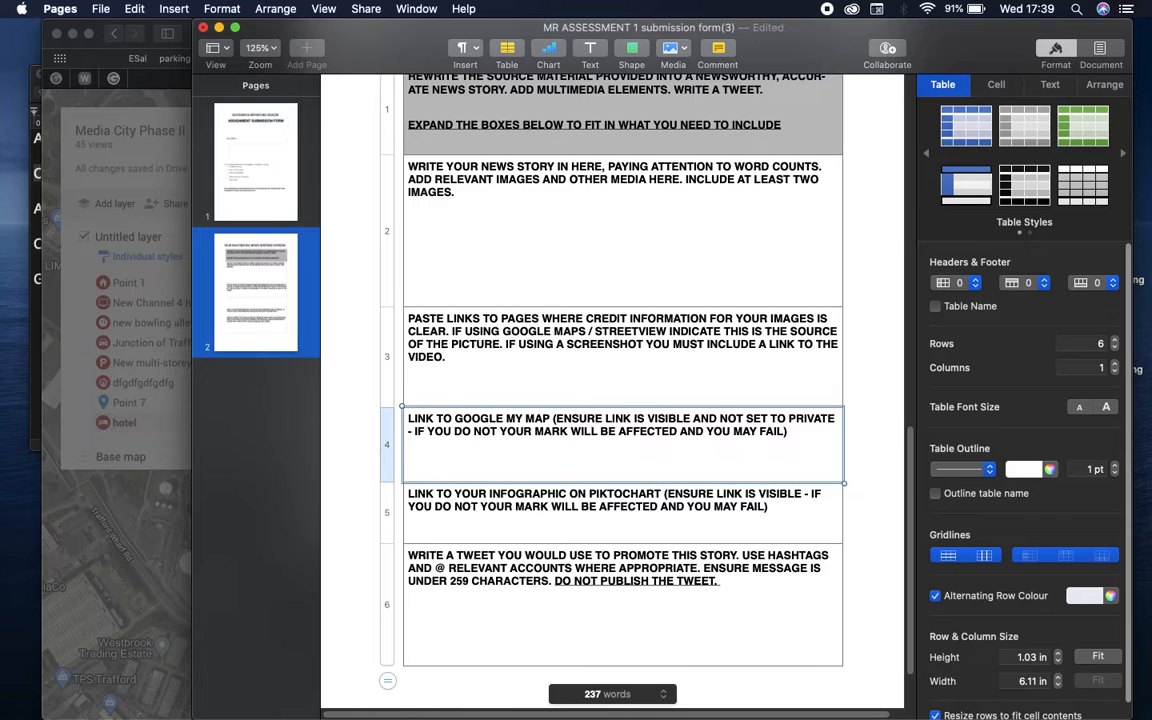
{"action": "key", "text": "super+v"}
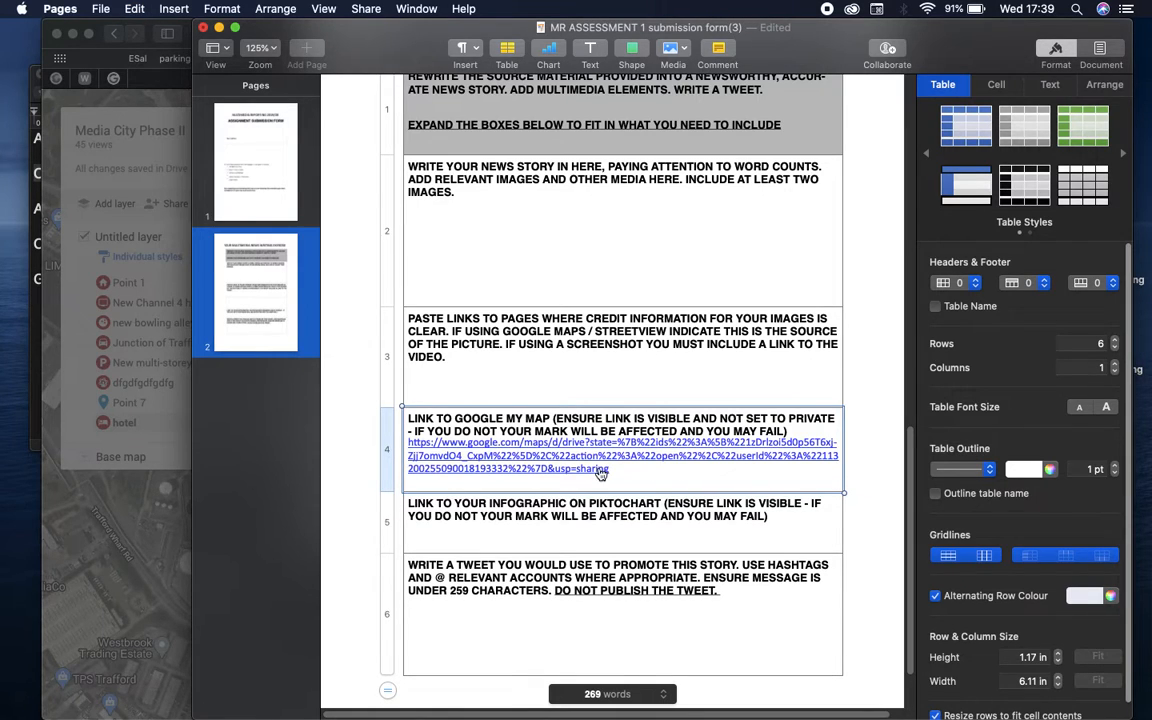
- Return to Safari, close the sharing dialog, and switch to the Untitled map
{"action": "left_click", "coordinate": [135, 493]}
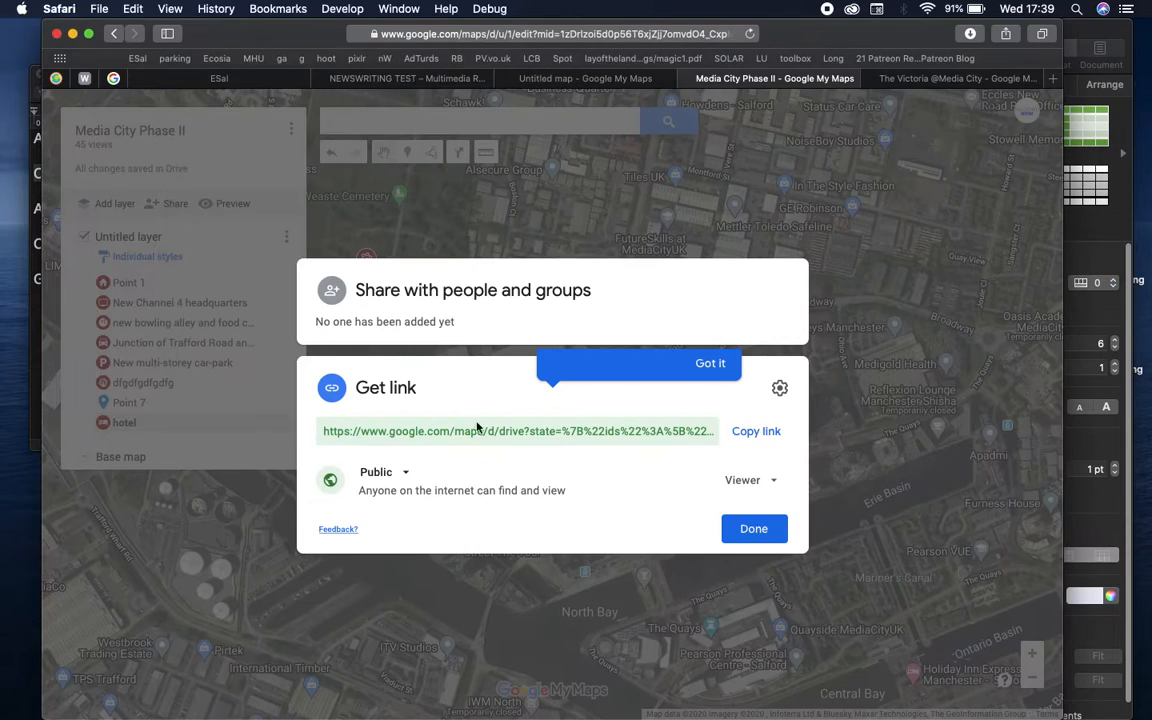
{"action": "left_click", "coordinate": [757, 531]}
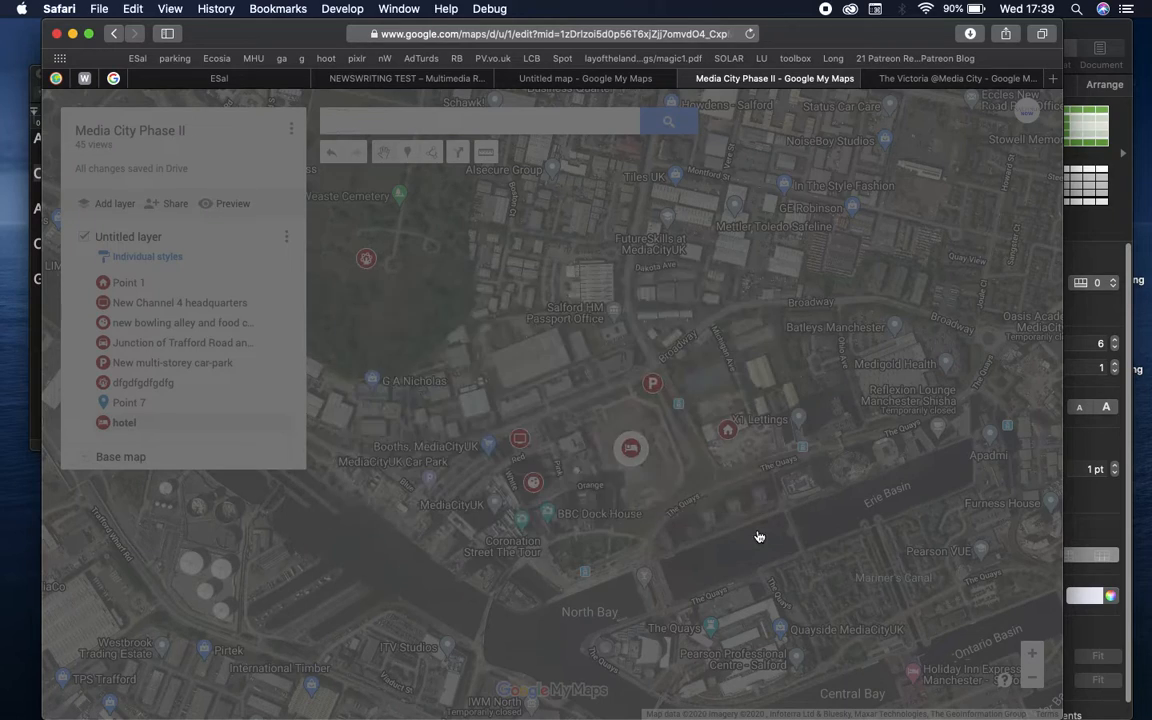
{"action": "left_click", "coordinate": [562, 79]}
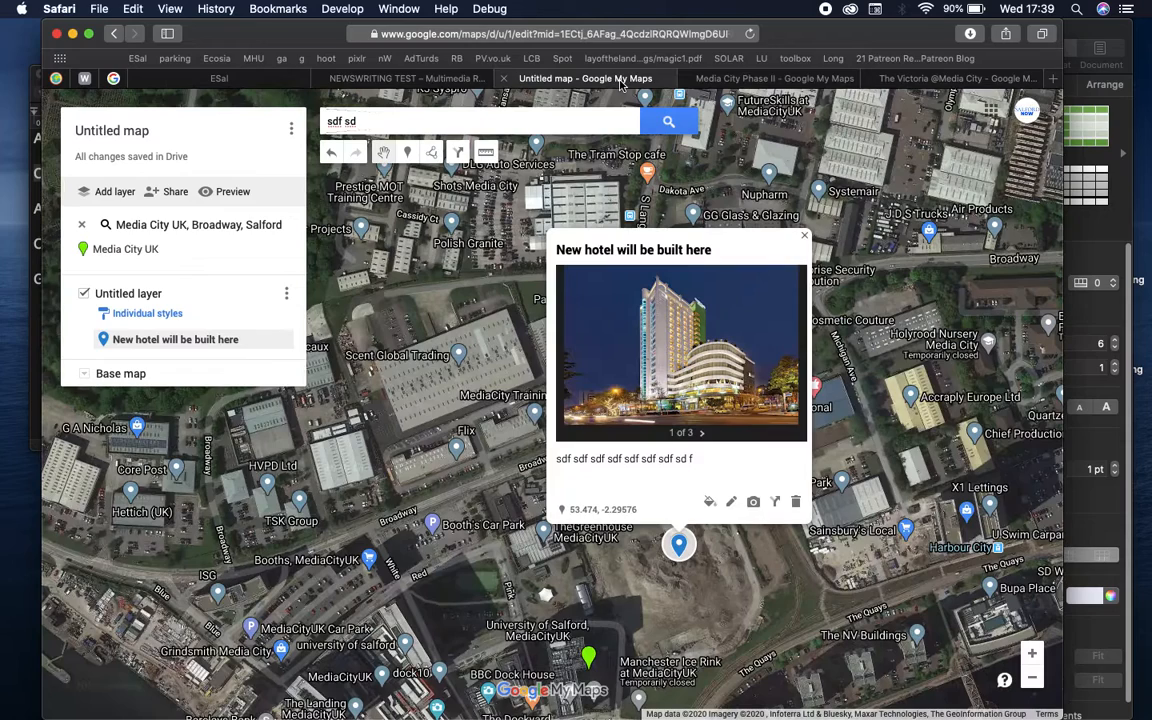
- Start sharing the Untitled map, titling it "Media City Phase II" with the description "sdf sdfsdf sdf sdf sdf sdf"
{"action": "left_click", "coordinate": [804, 236]}
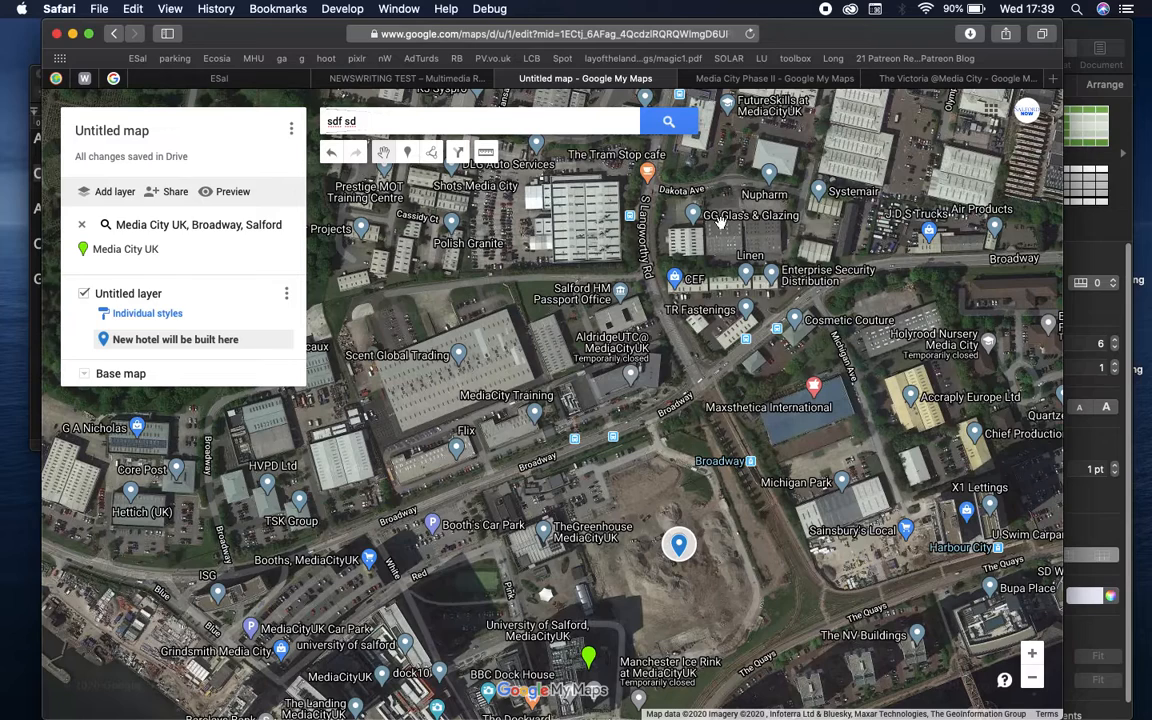
{"action": "left_click", "coordinate": [170, 191]}
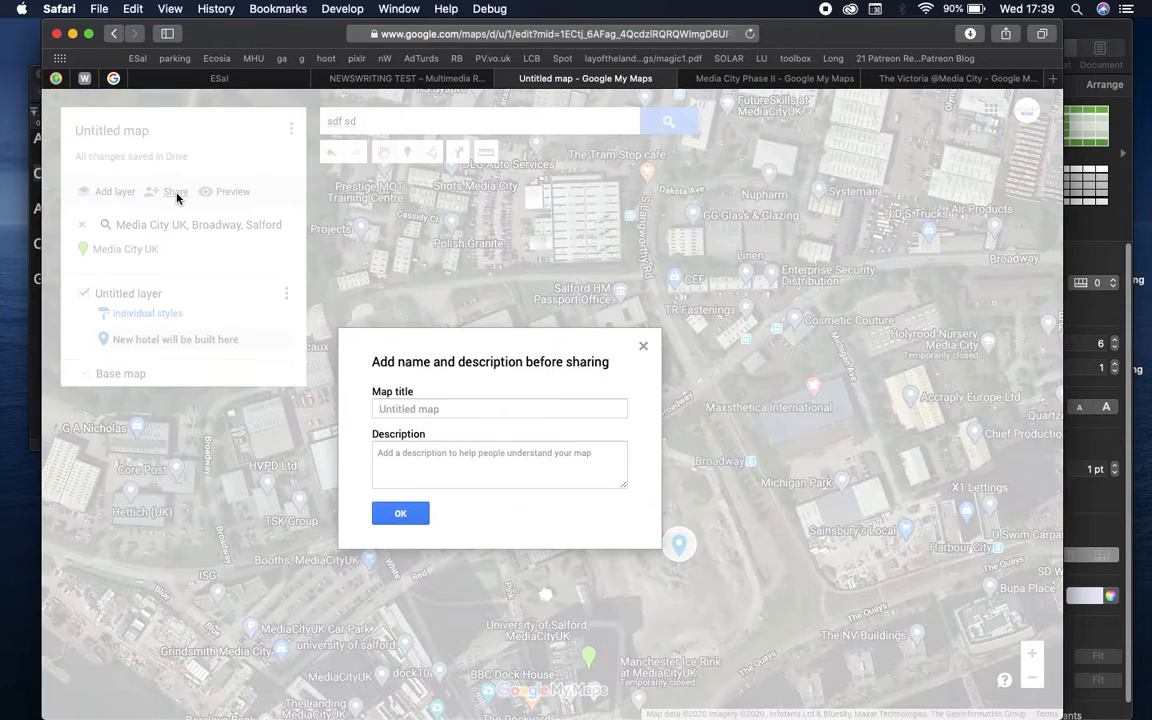
{"action": "left_click", "coordinate": [453, 405]}
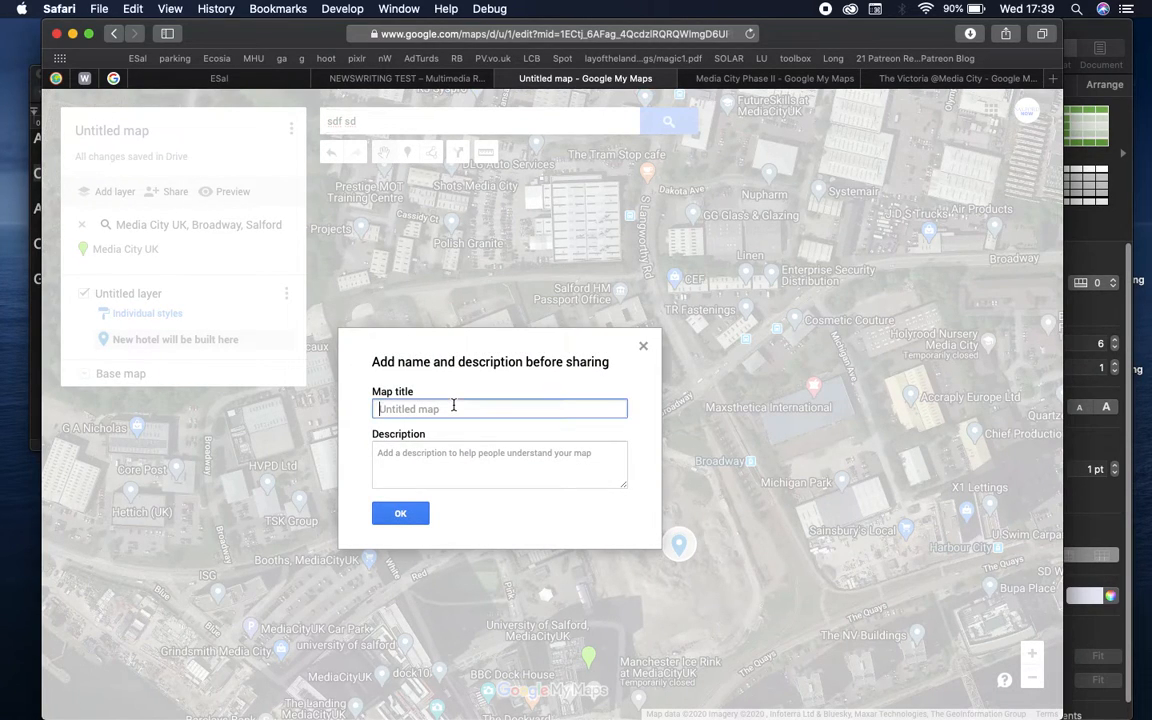
{"action": "type", "text": "Media City Phase II"}
{"action": "left_click", "coordinate": [432, 458]}
{"action": "type", "text": "sdf sdfsdf sdf sdf sdf"}
{"action": "left_click", "coordinate": [400, 513]}
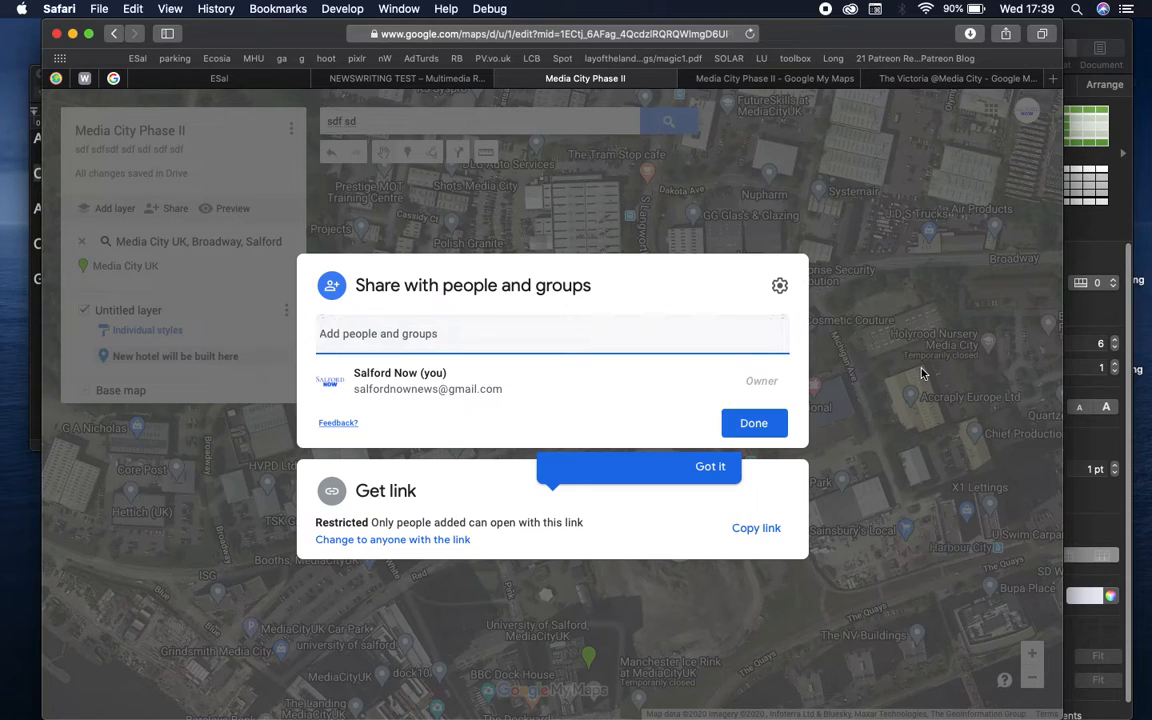
- Open the map's link settings and examine the Restricted access description and the available access options
{"action": "left_click", "coordinate": [712, 467]}
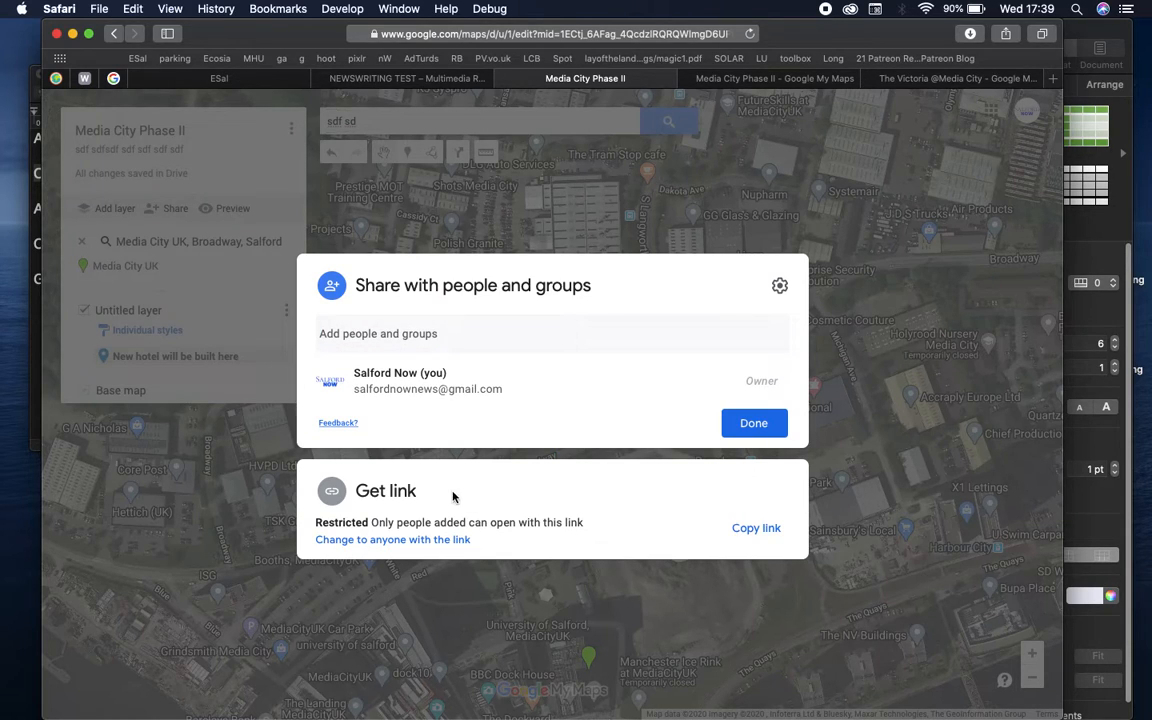
{"action": "left_click", "coordinate": [330, 519]}
{"action": "left_click", "coordinate": [350, 528]}
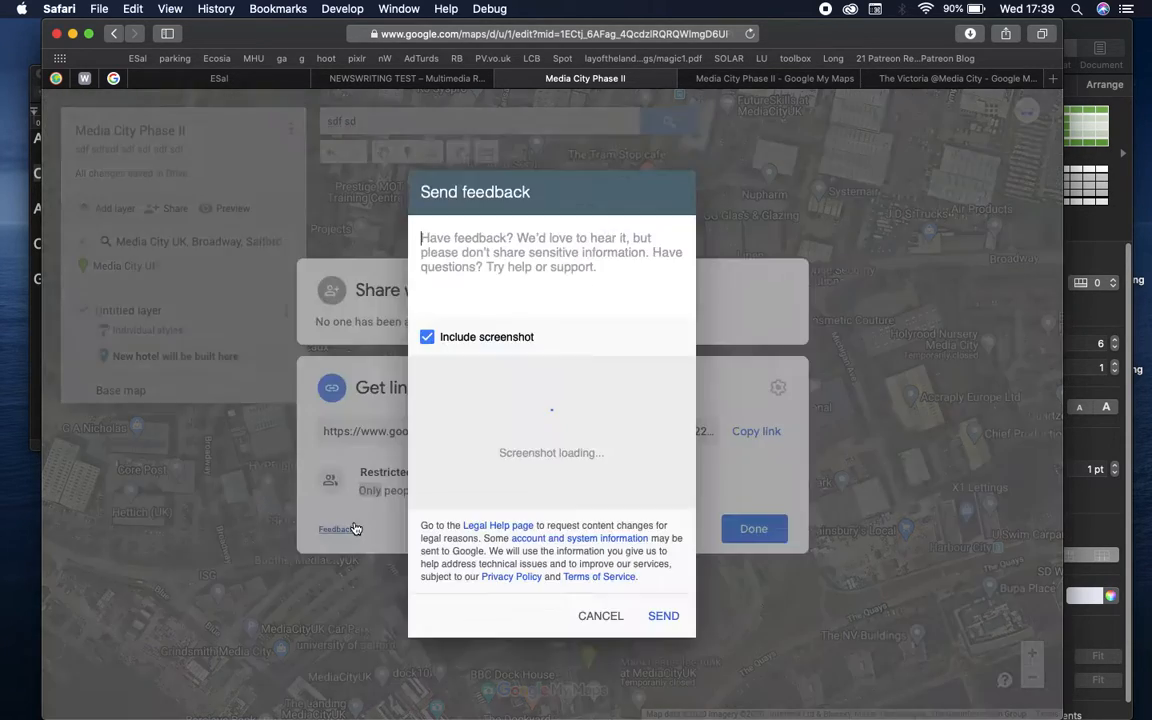
{"action": "left_click", "coordinate": [603, 615]}
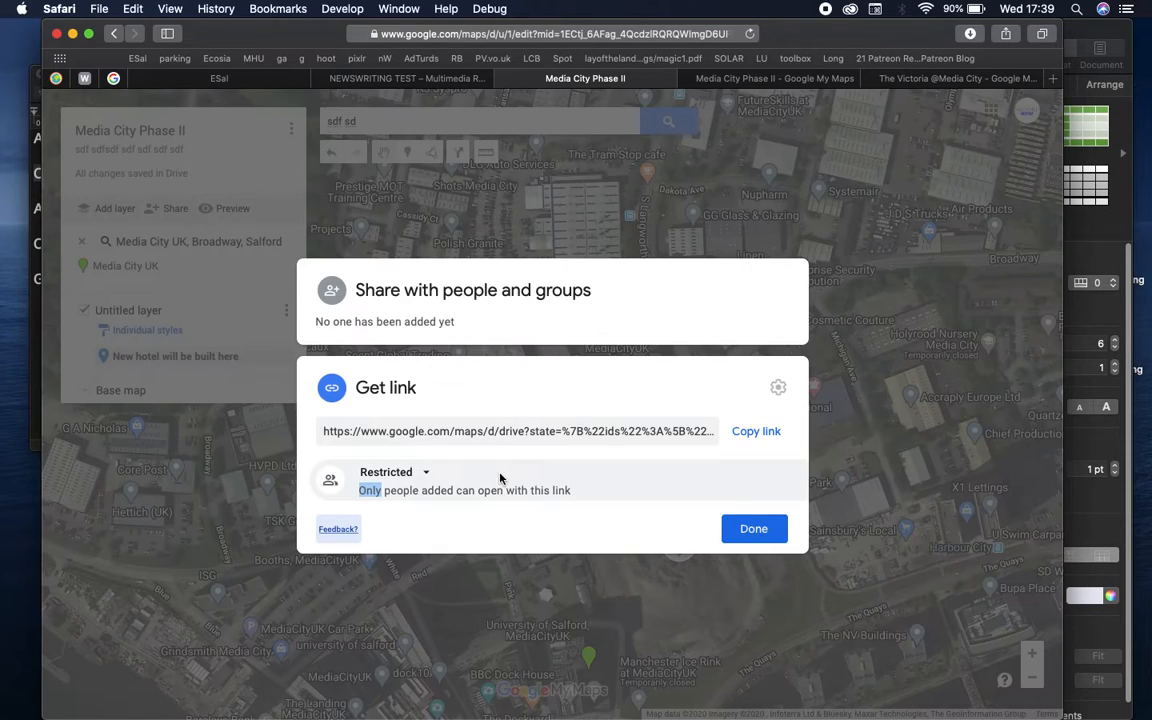
{"action": "double_click", "coordinate": [428, 490]}
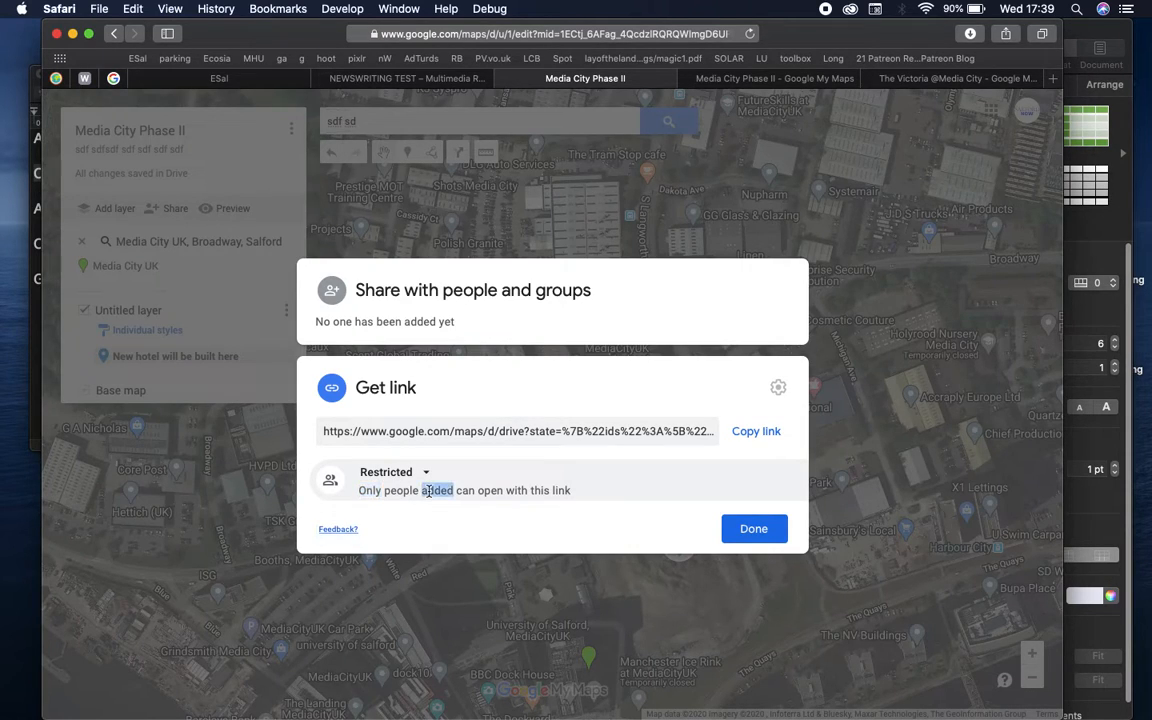
{"action": "triple_click", "coordinate": [428, 490]}
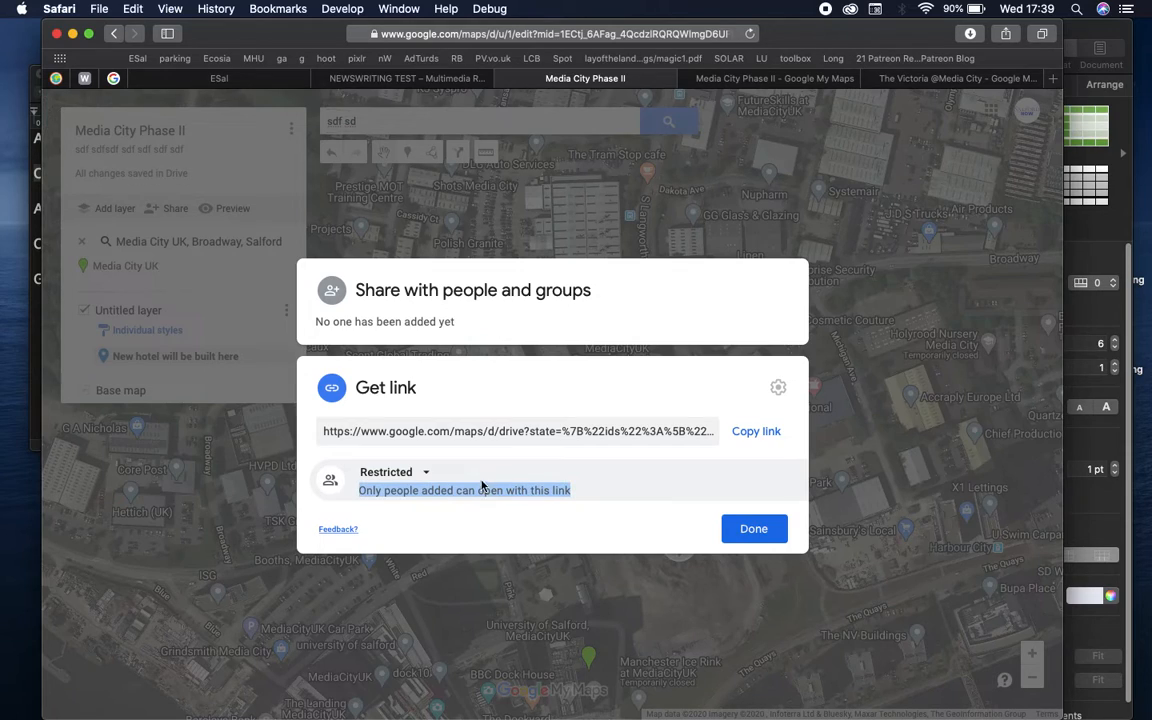
{"action": "left_click", "coordinate": [427, 474]}
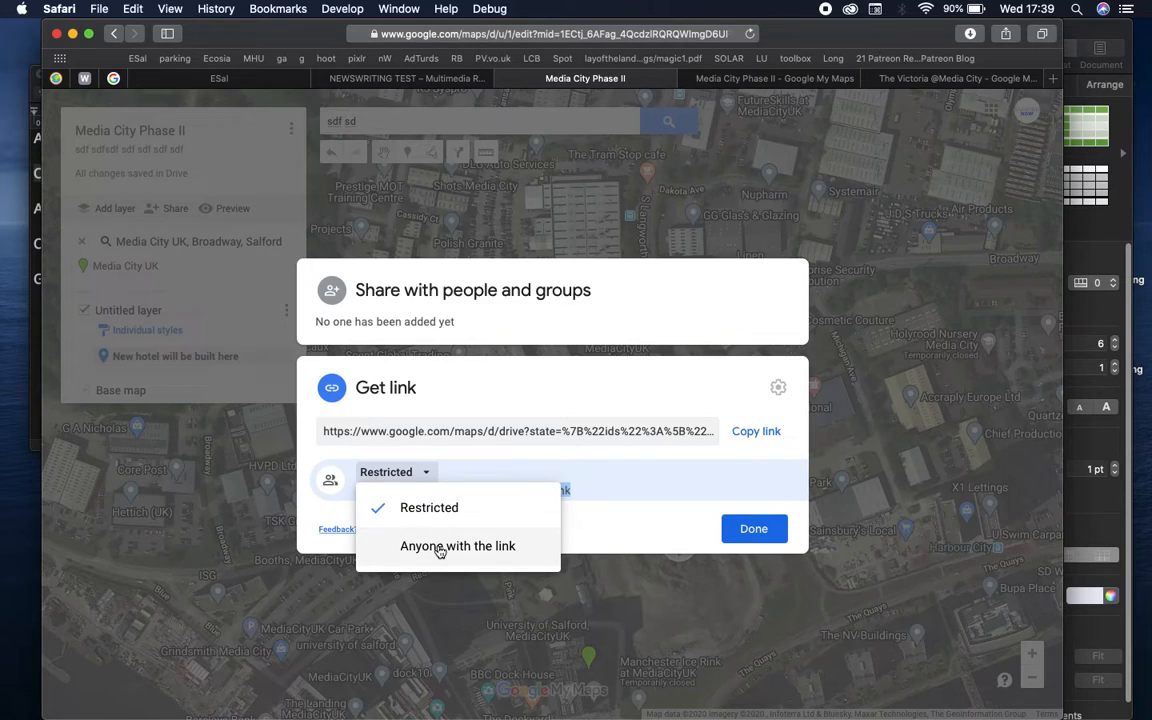
{"action": "left_click", "coordinate": [497, 431]}
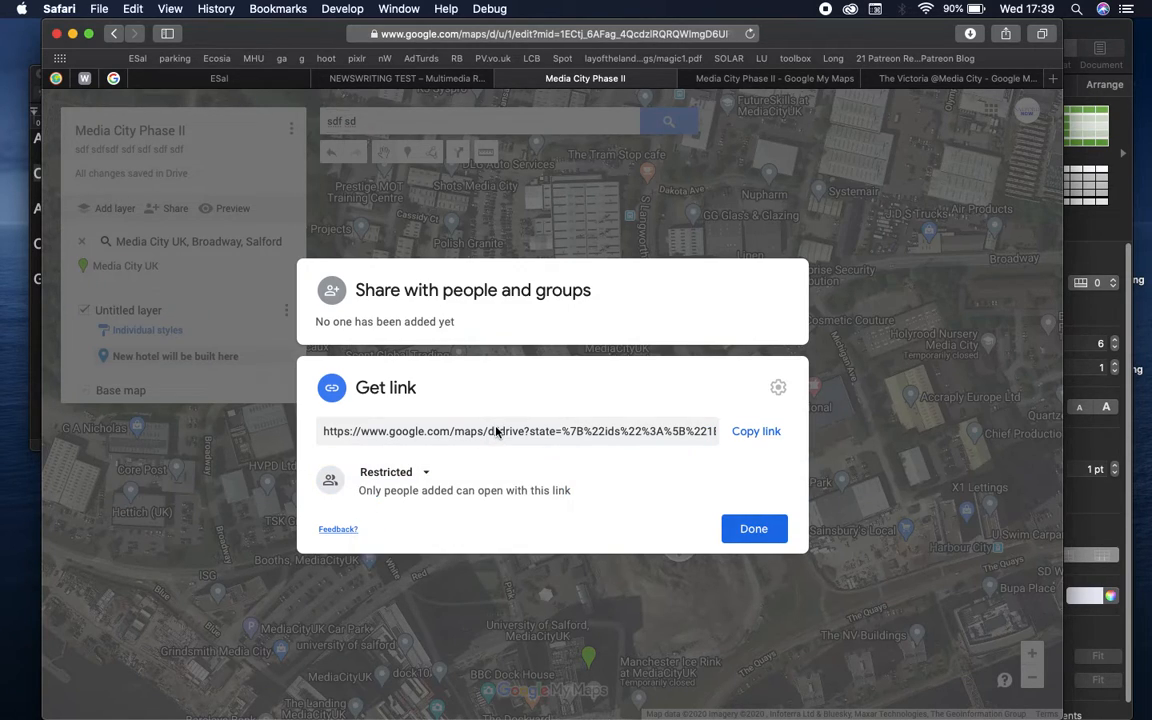
- Copy the restricted map link, try opening it in a private Firefox window, and close that window
{"action": "left_click", "coordinate": [748, 432]}
{"action": "mouse_move", "coordinate": [345, 700]}
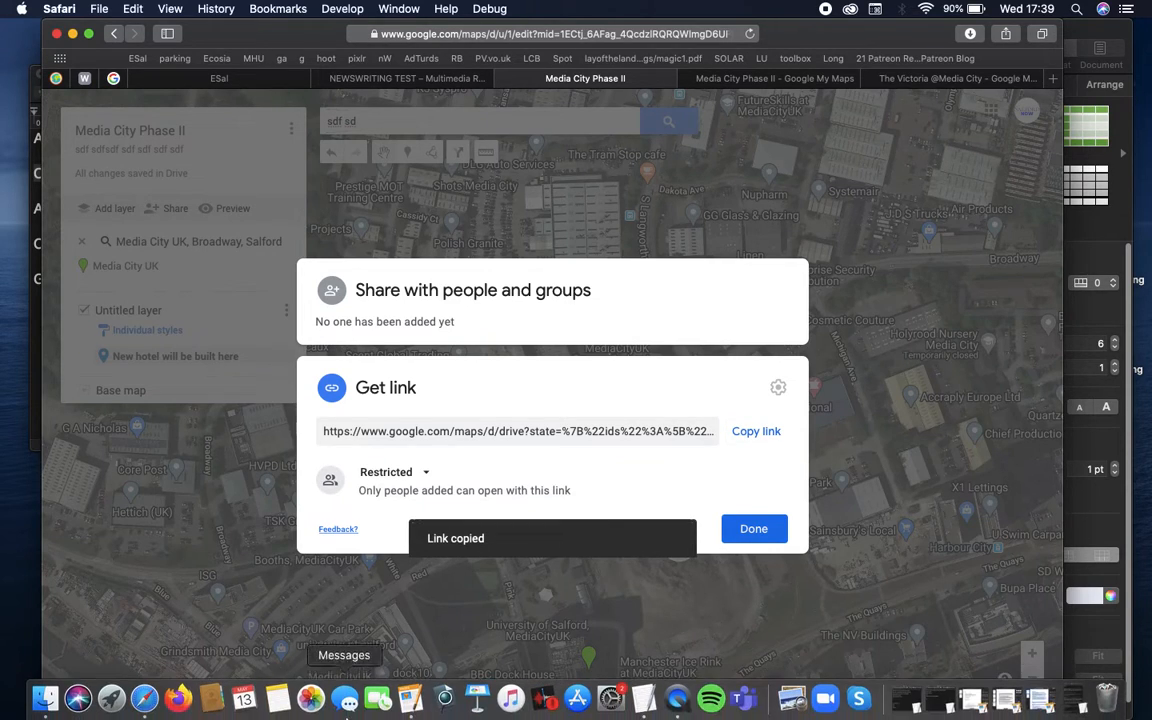
{"action": "left_click", "coordinate": [172, 703]}
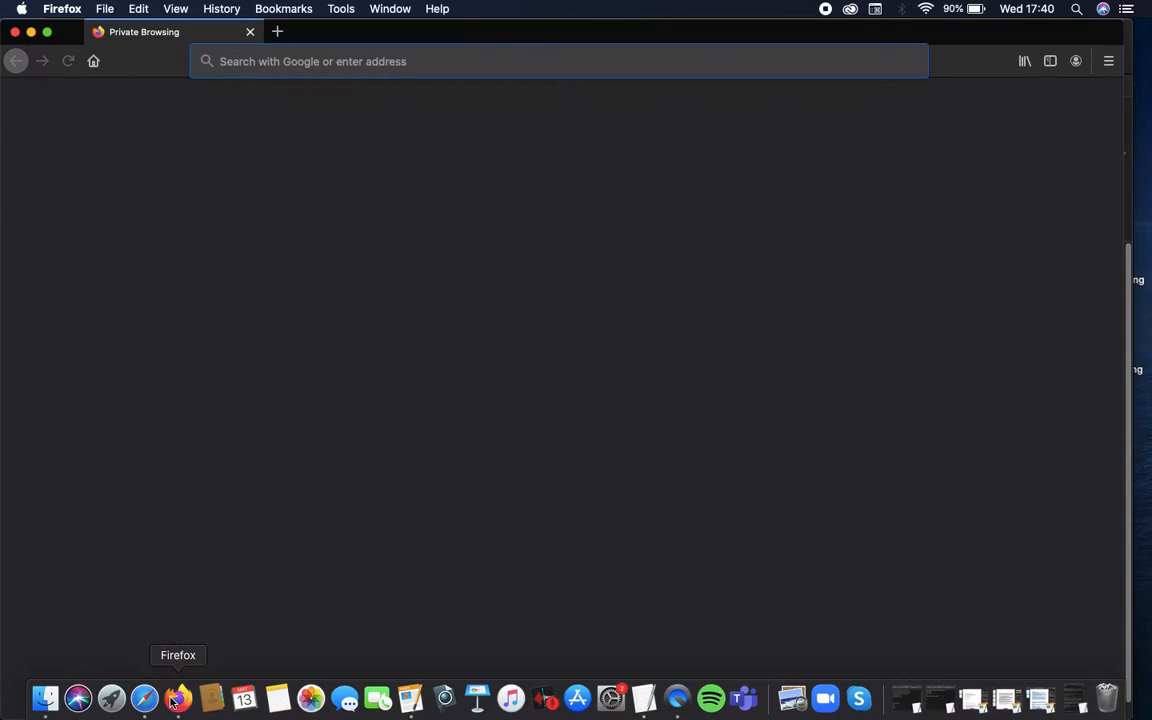
{"action": "key", "text": "super+v"}
{"action": "key", "text": "Return"}
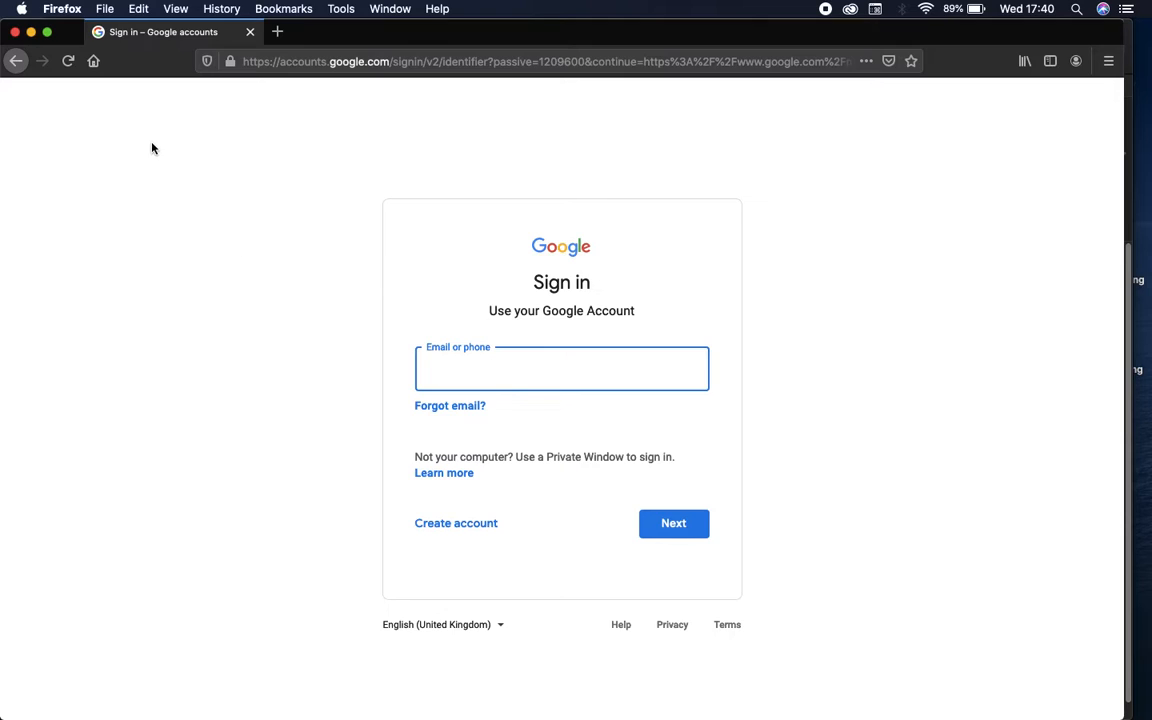
{"action": "left_click", "coordinate": [15, 32]}
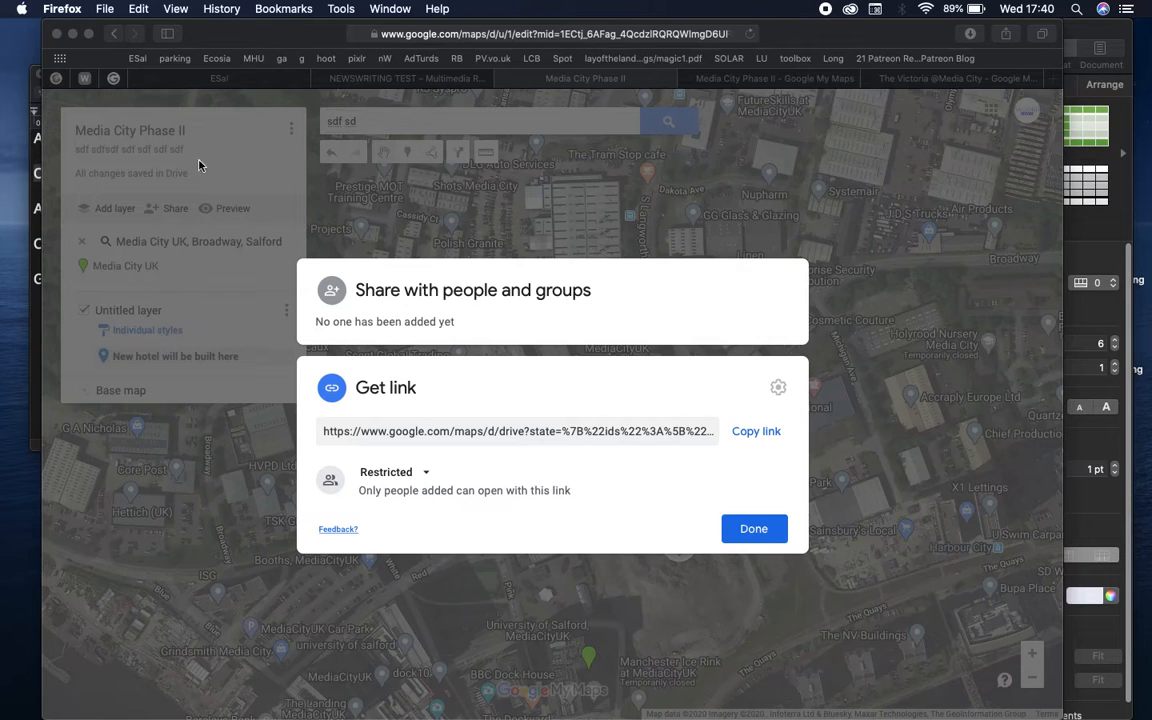
- Set the map's link access to "Anyone with the link" in Safari and copy the link
{"action": "left_click", "coordinate": [427, 474]}
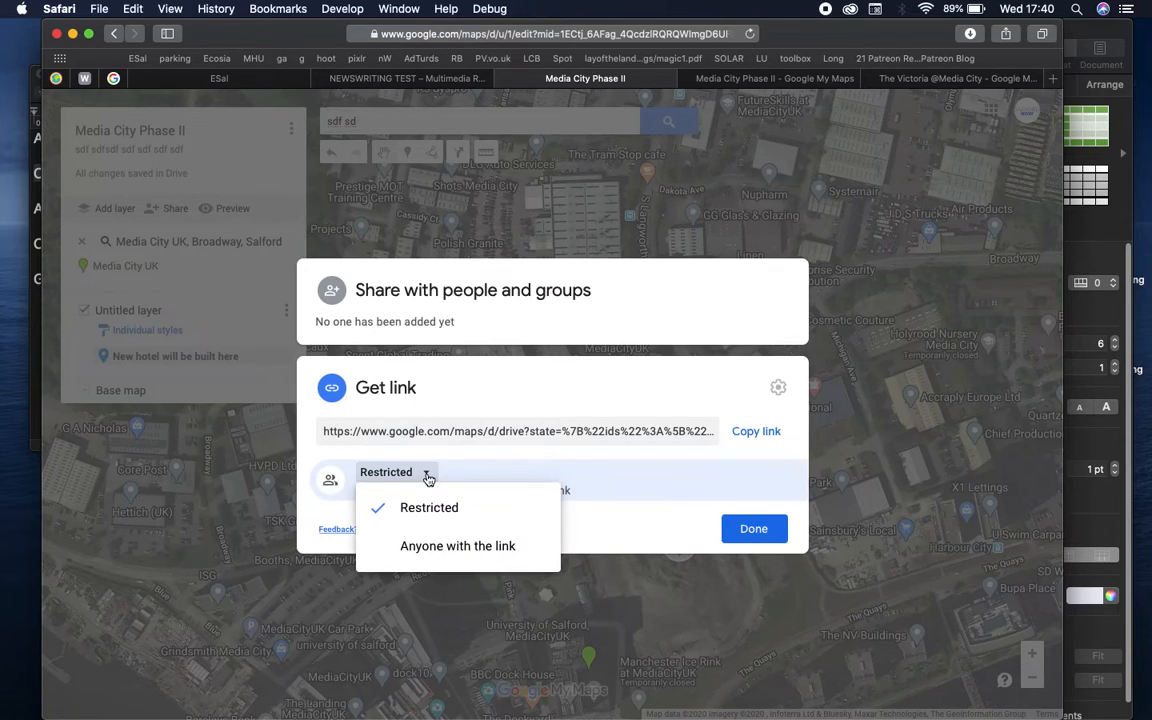
{"action": "left_click", "coordinate": [442, 546]}
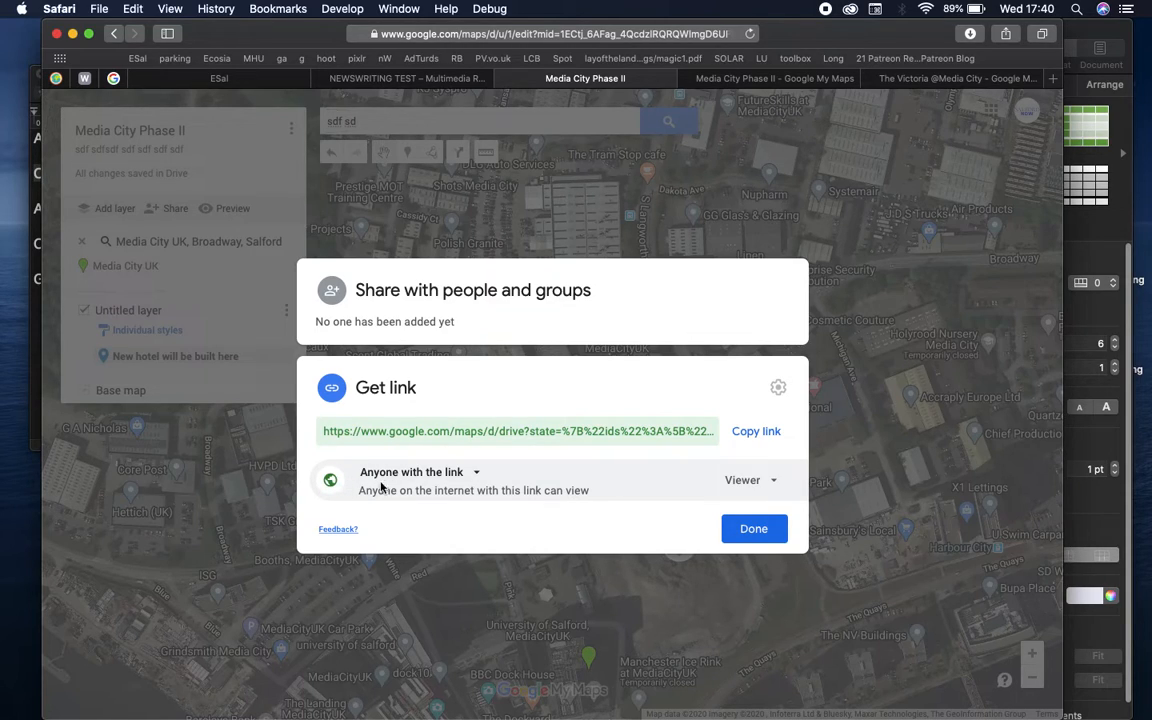
{"action": "left_click", "coordinate": [751, 432]}
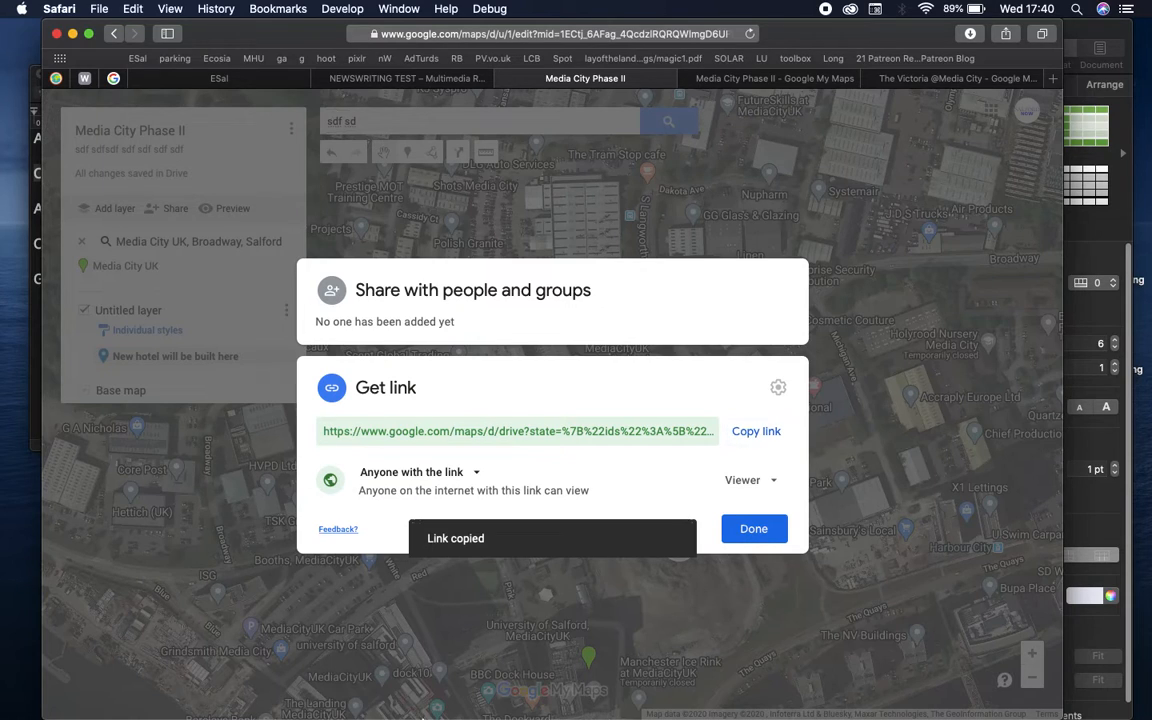
- Switch to Firefox and open the public map link in a private window to test it
{"action": "mouse_move", "coordinate": [377, 712]}
{"action": "left_click", "coordinate": [180, 707]}
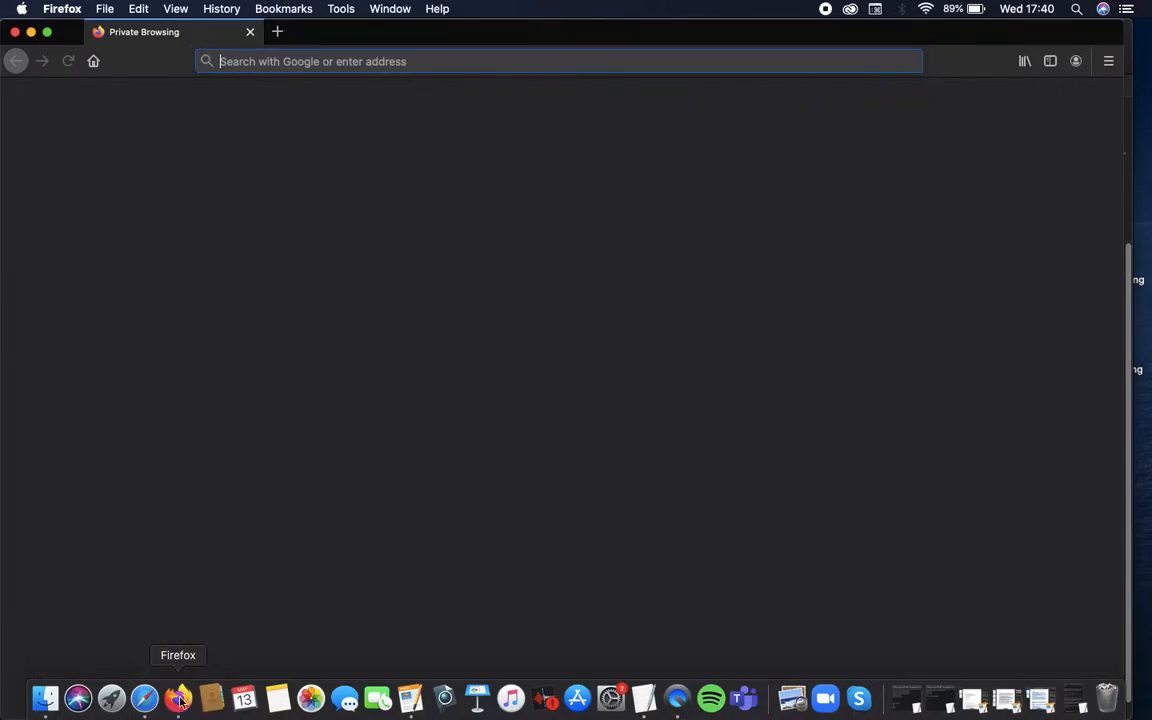
{"action": "key", "text": "super+v"}
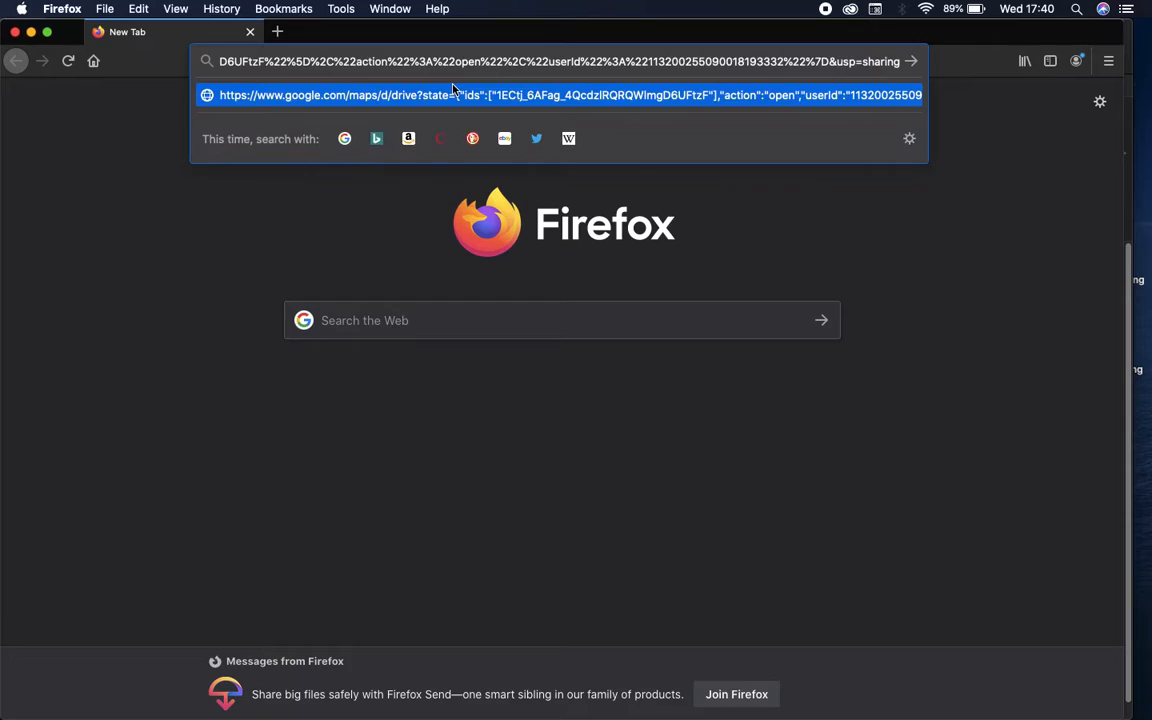
{"action": "key", "text": "Return"}
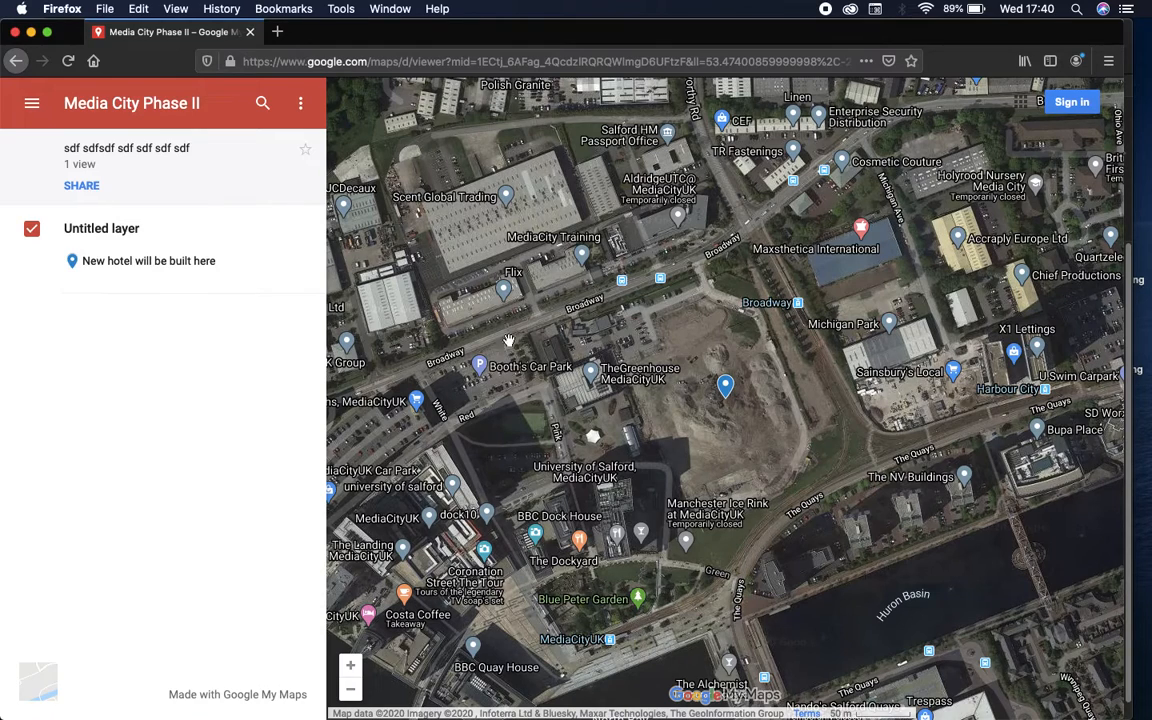
- Return to Safari and copy the public Media City Phase II map link again
{"action": "mouse_move", "coordinate": [305, 705]}
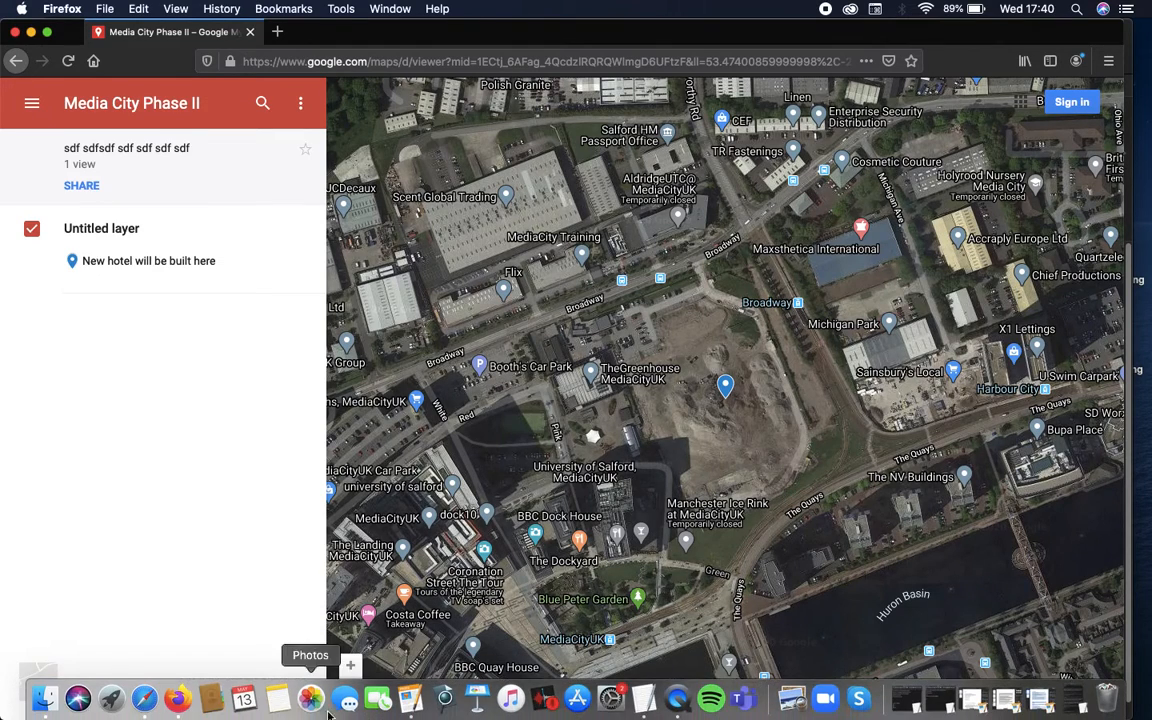
{"action": "left_click", "coordinate": [144, 699]}
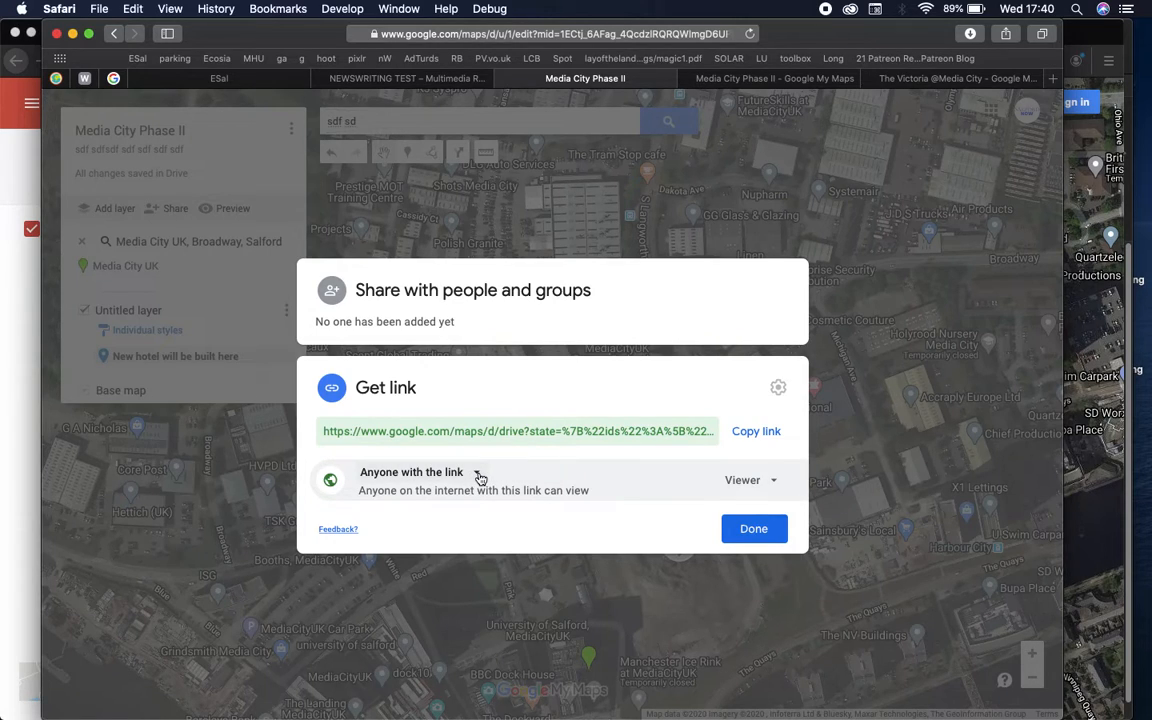
{"action": "left_click", "coordinate": [755, 432]}
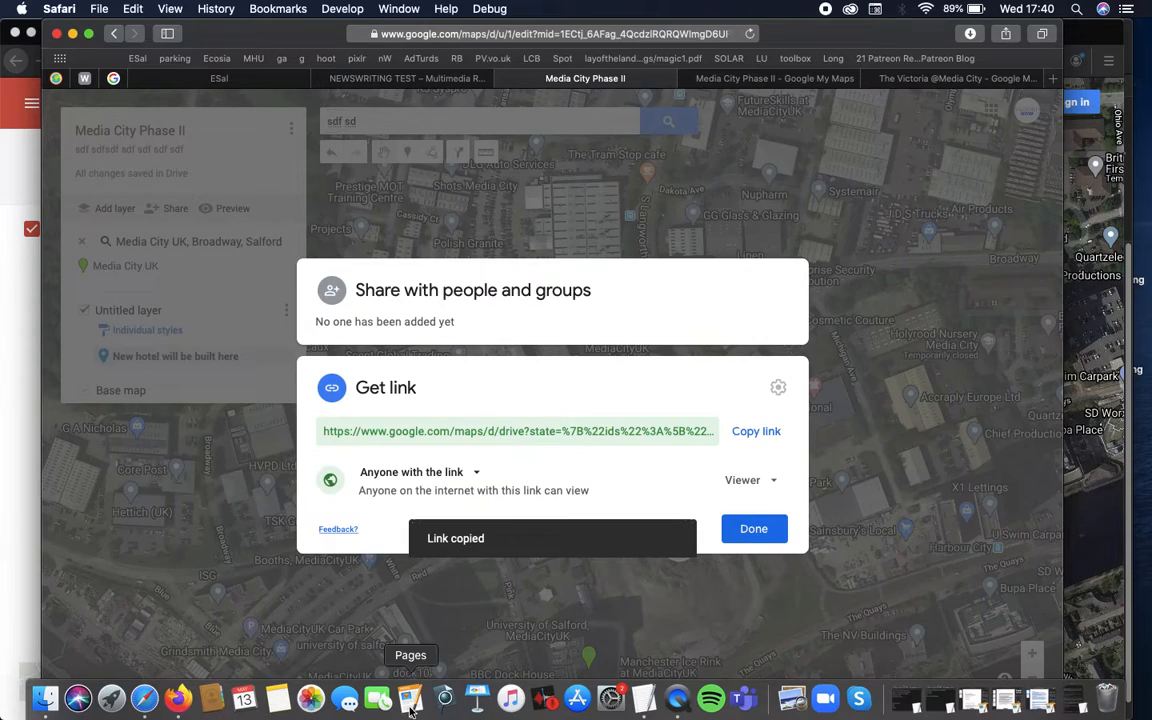
- Switch to the Pages submission form and replace the link in the "LINK TO GOOGLE MY MAP" cell with the copied public link
{"action": "left_click", "coordinate": [410, 700]}
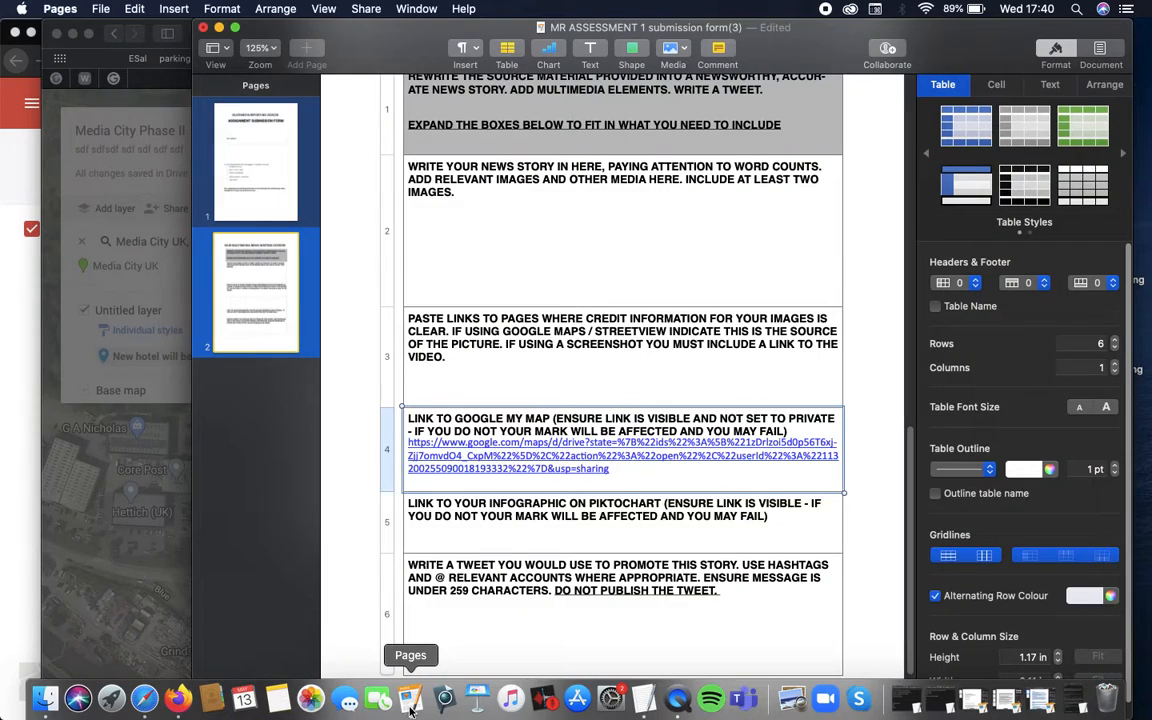
{"action": "triple_click", "coordinate": [618, 476]}
{"action": "key", "text": "BackSpace"}
{"action": "key", "text": "cmd+v"}
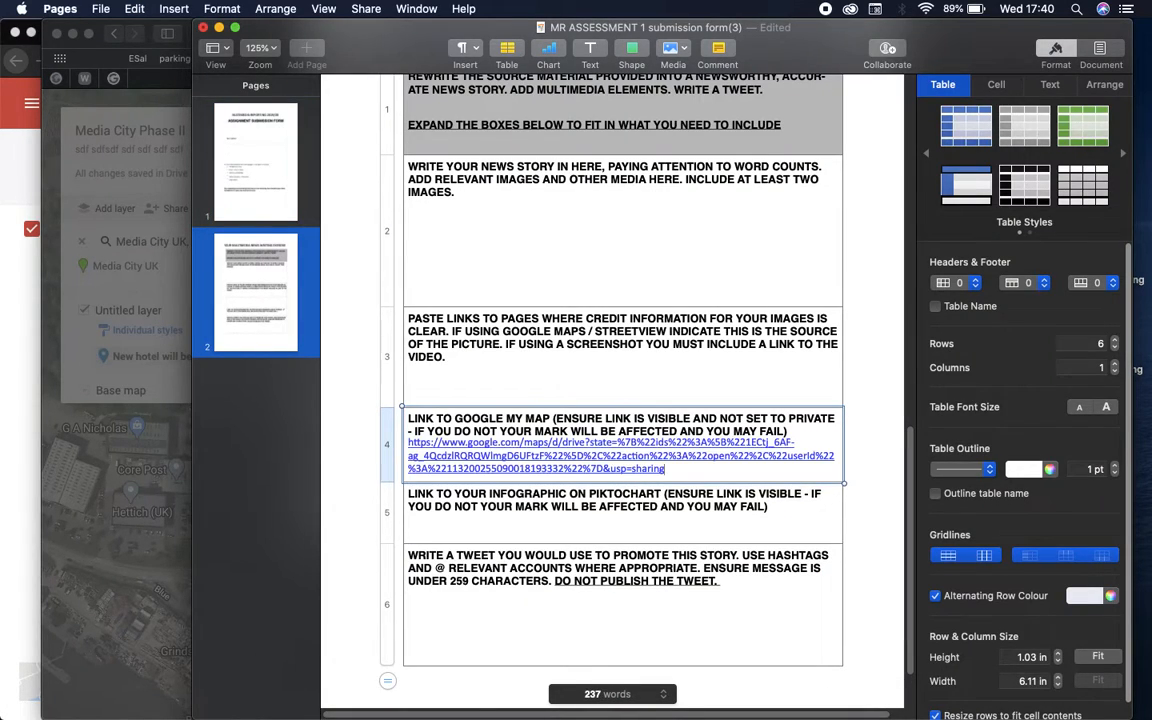
{"action": "left_click", "coordinate": [882, 480]}
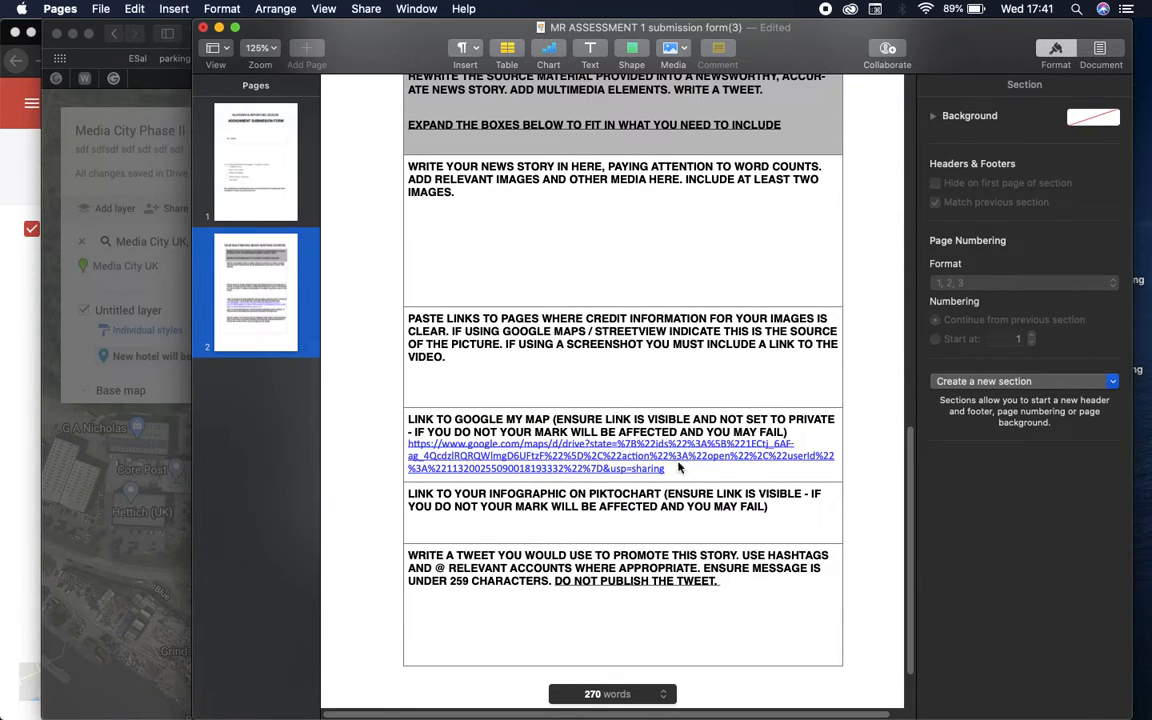
- Return to Safari, close the sharing dialog, and view the HTML code for embedding the map on a site
{"action": "left_click", "coordinate": [118, 562]}
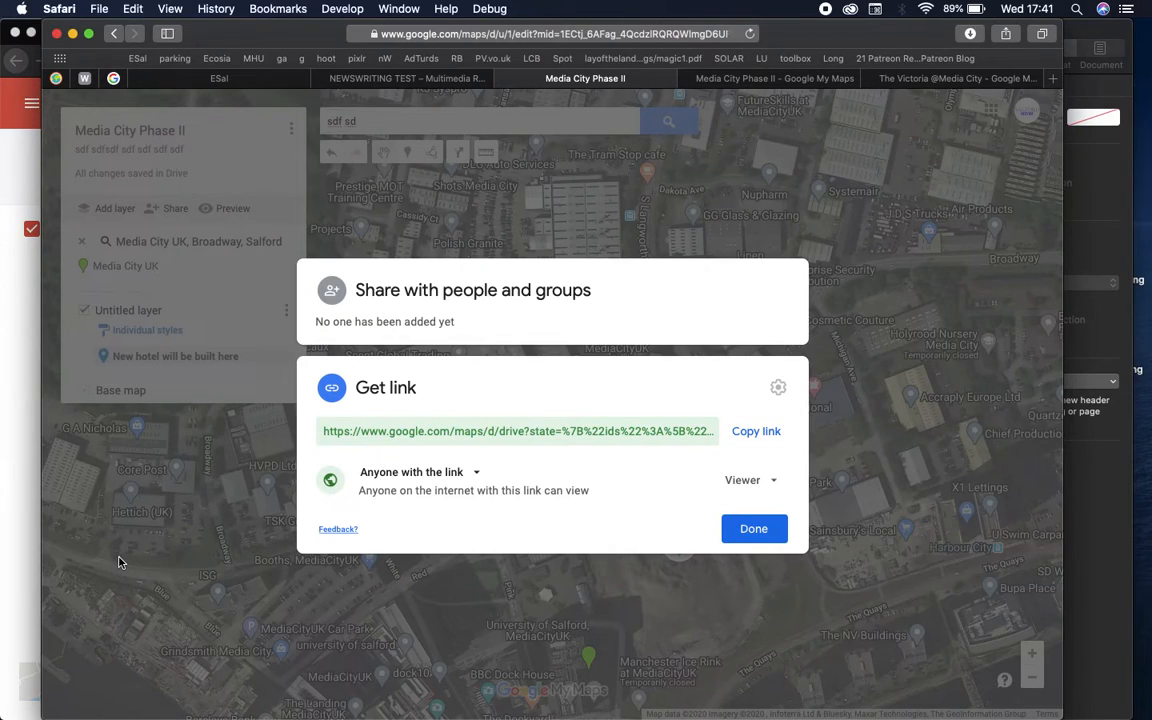
{"action": "left_click", "coordinate": [753, 528]}
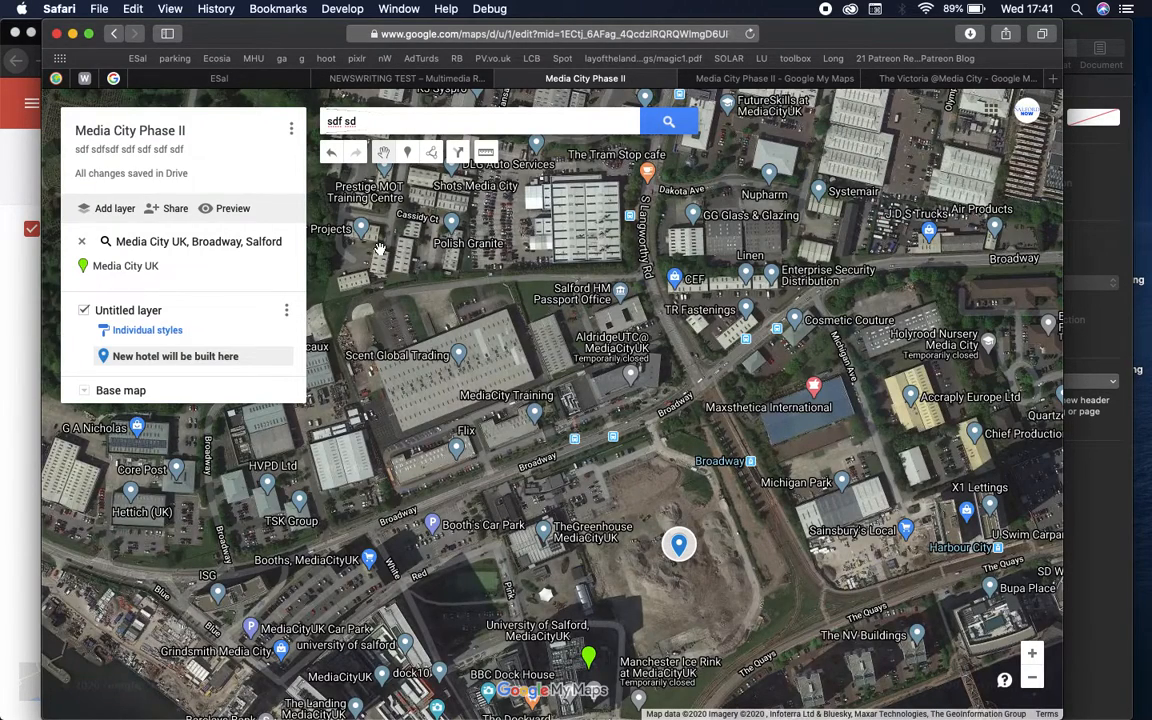
{"action": "left_click", "coordinate": [291, 130]}
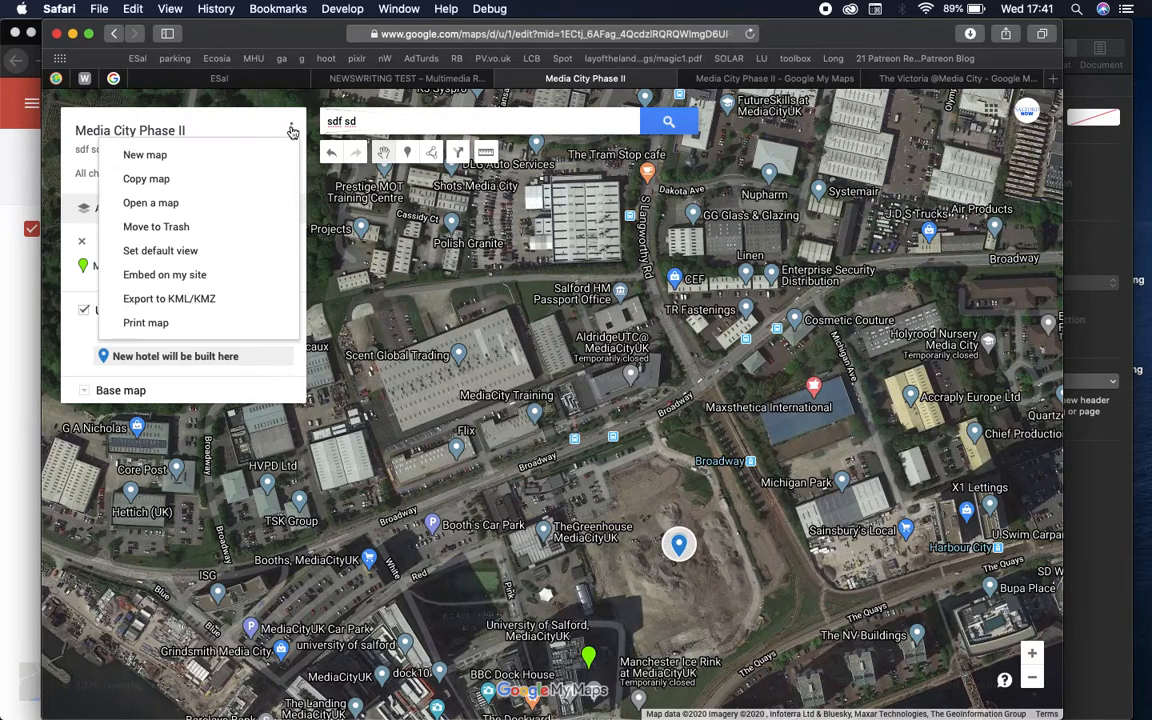
{"action": "left_click", "coordinate": [218, 275]}
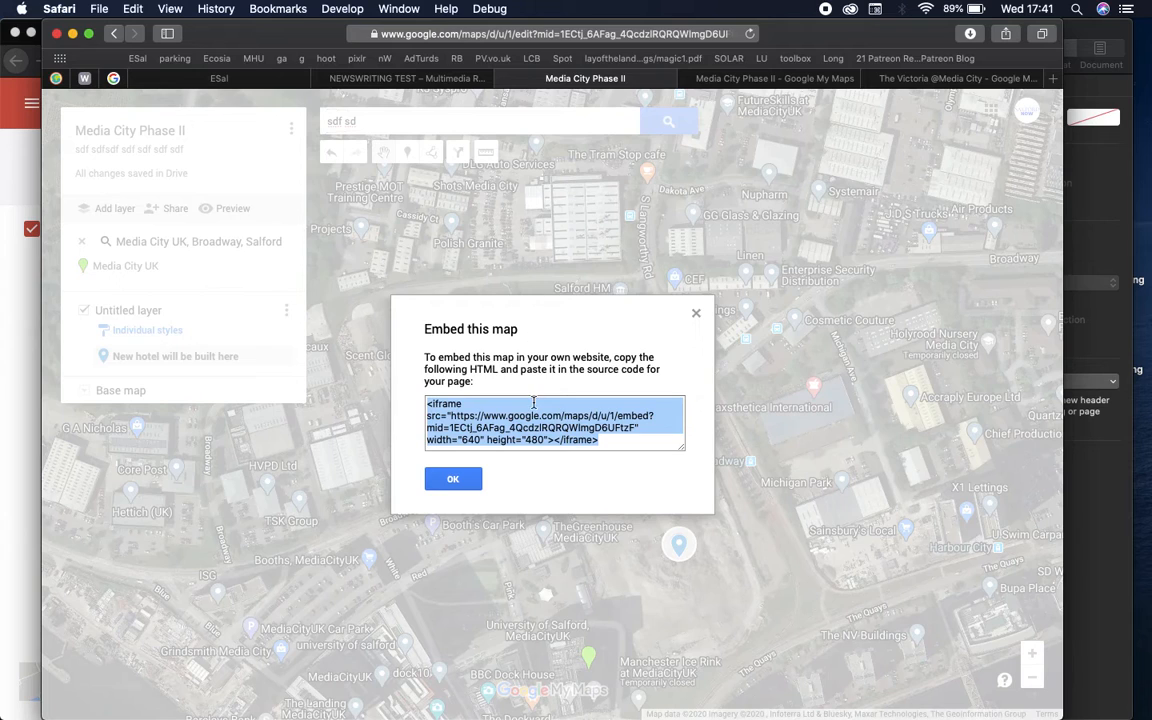
{"action": "left_click", "coordinate": [696, 314]}
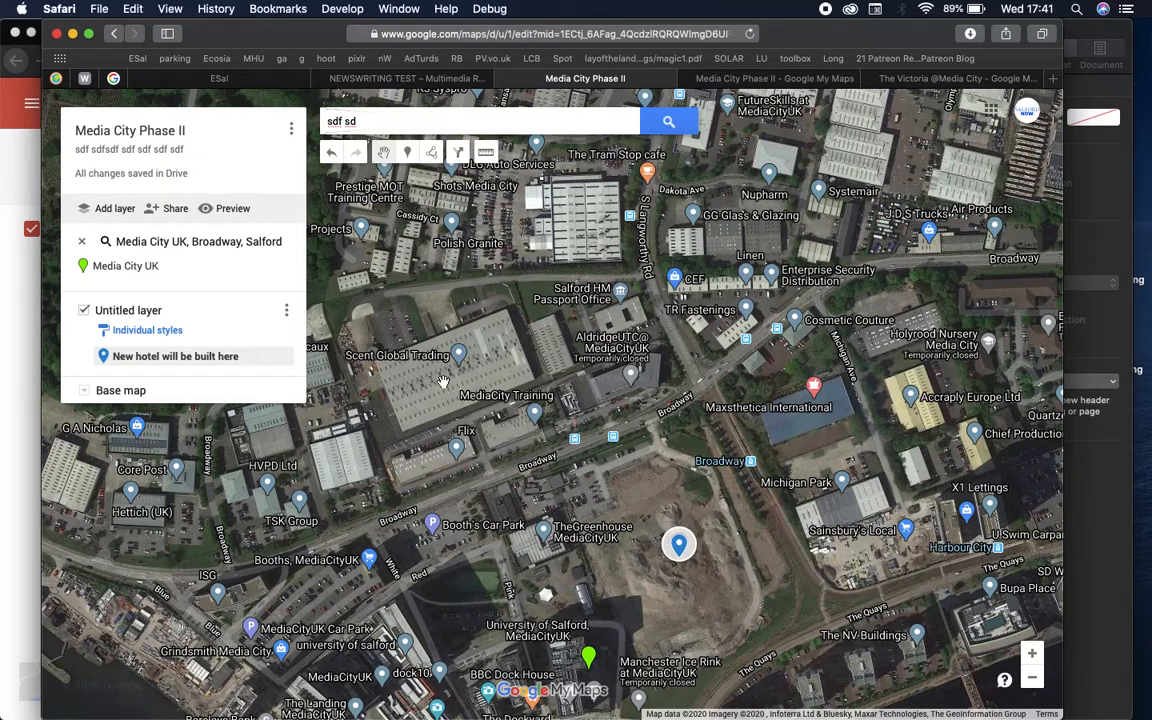
- Reopen the map's sharing options, copy the public link, and close the dialog
{"action": "left_click", "coordinate": [174, 213]}
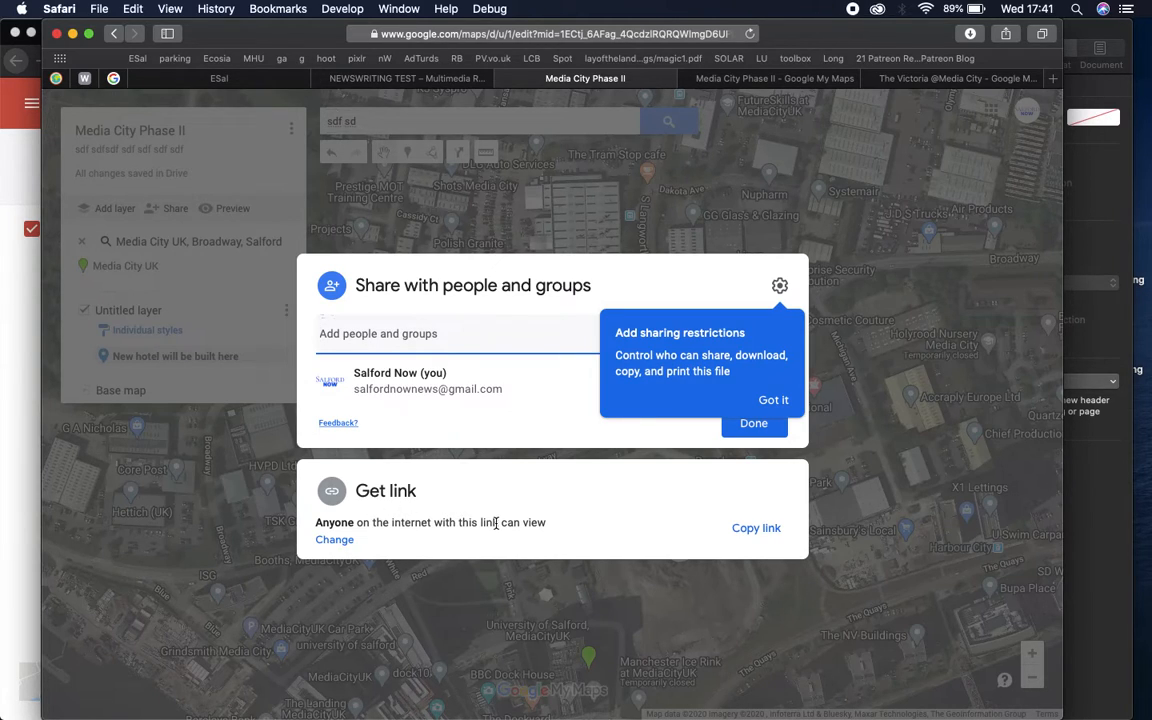
{"action": "left_click", "coordinate": [753, 537]}
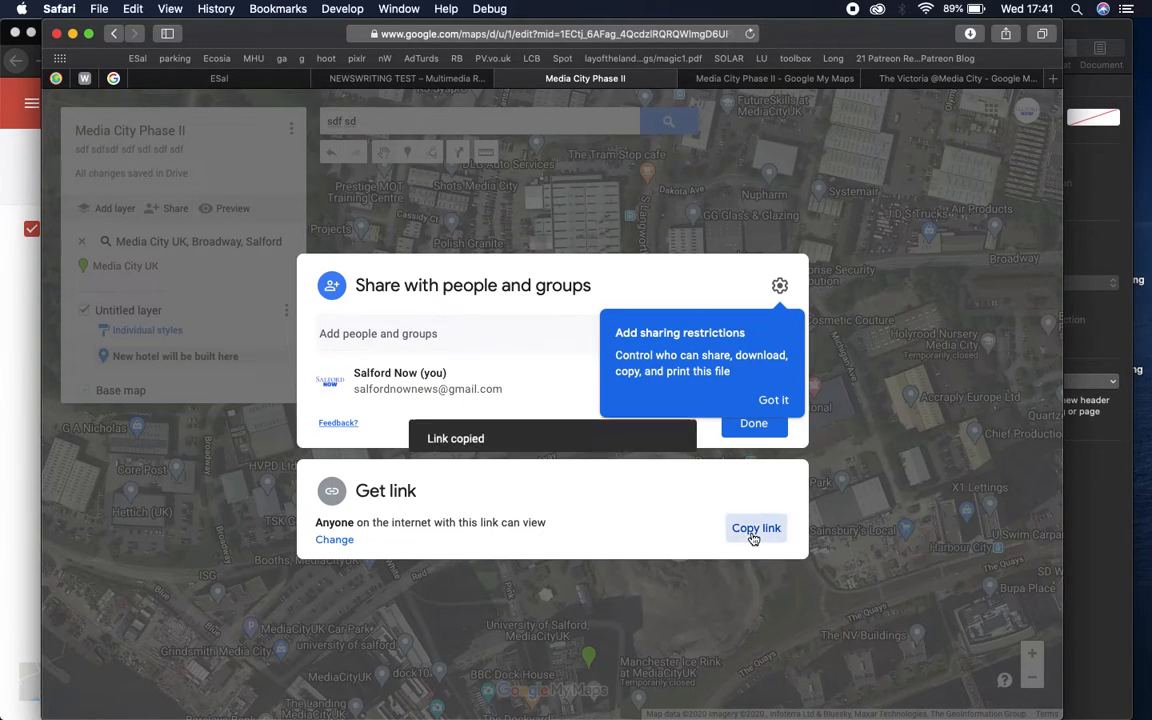
{"action": "left_click", "coordinate": [830, 308]}
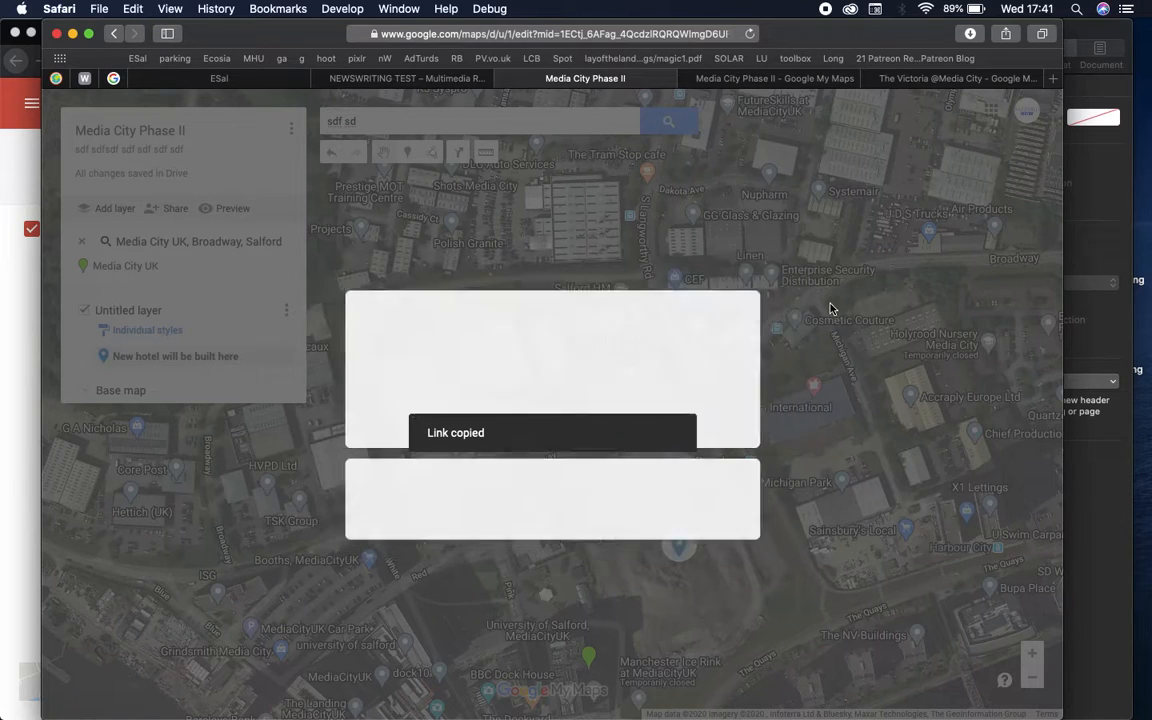